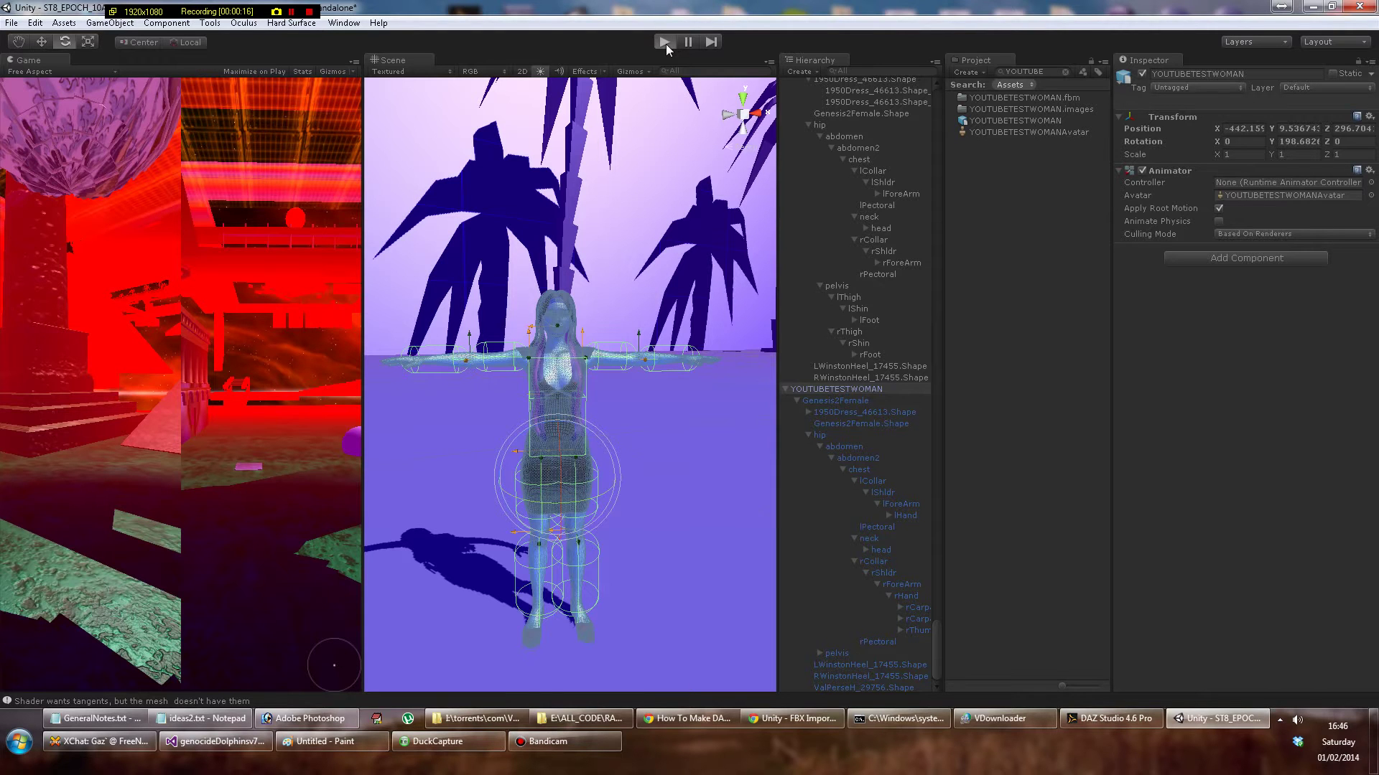
# Run the scene in play mode, examine the collapsed ragdoll woman from above and up close, and stop playback.
pyautogui.click(664, 42)
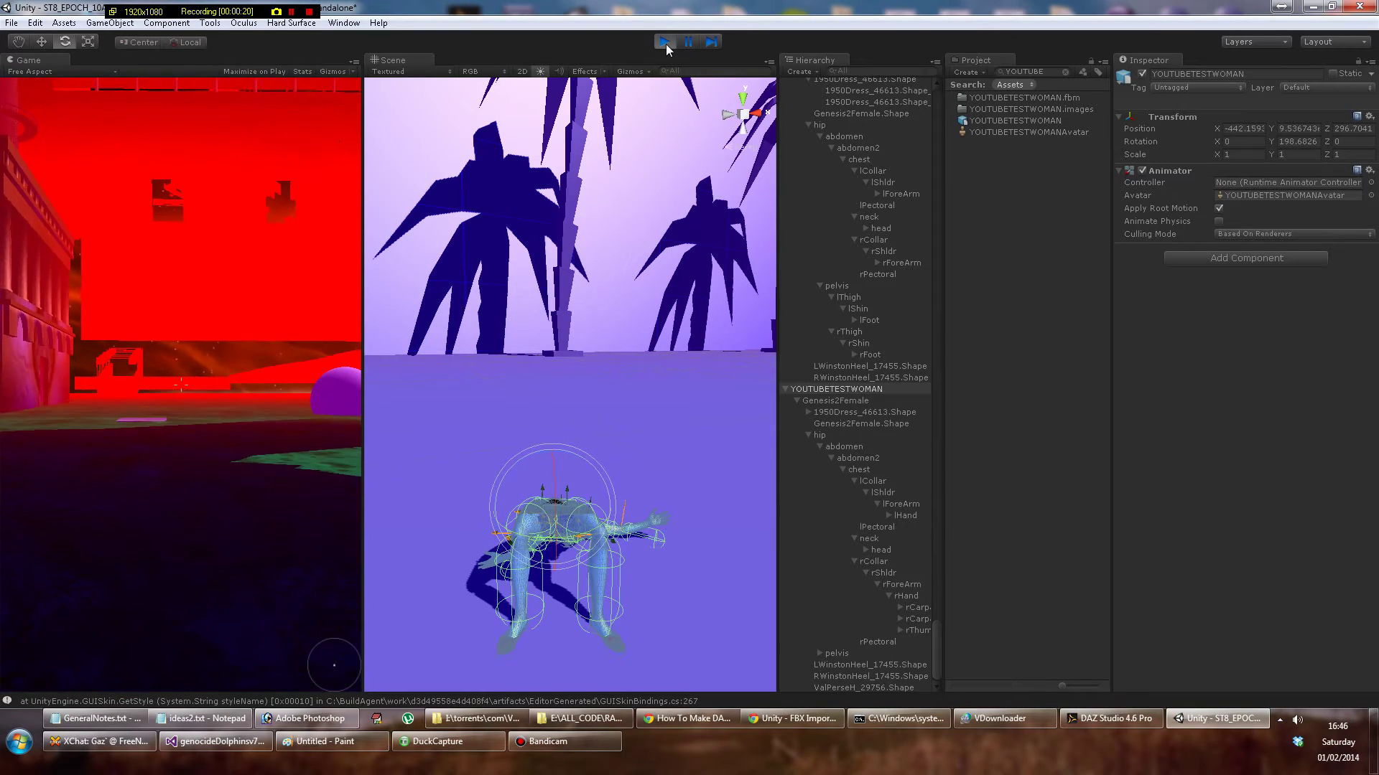
pyautogui.click(633, 404)
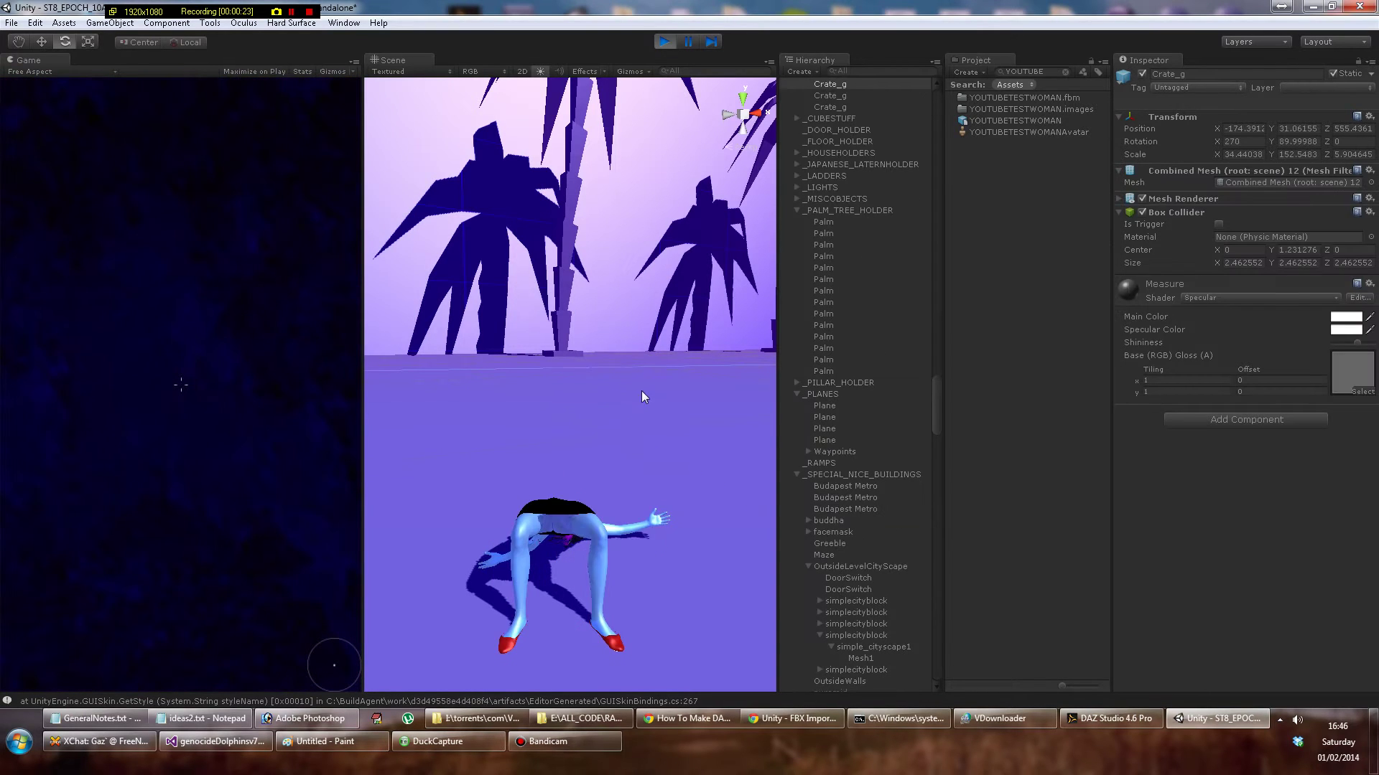
pyautogui.keyDown('alt'); pyautogui.moveTo(631, 421); pyautogui.dragTo(652, 369); pyautogui.keyUp('alt')
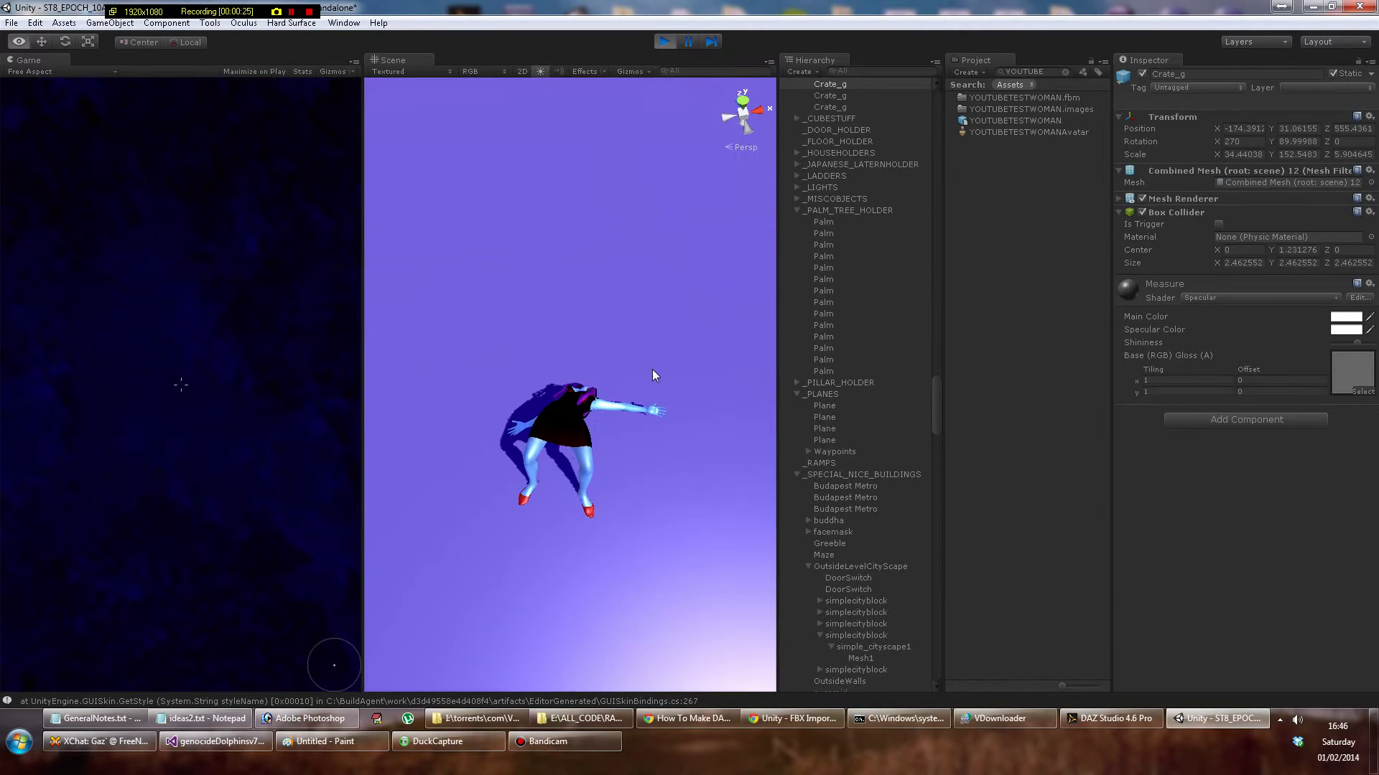
pyautogui.scroll(3, 623, 366)
pyautogui.moveTo(615, 388); pyautogui.dragTo(595, 498, button='middle')
pyautogui.scroll(3, 594, 499)
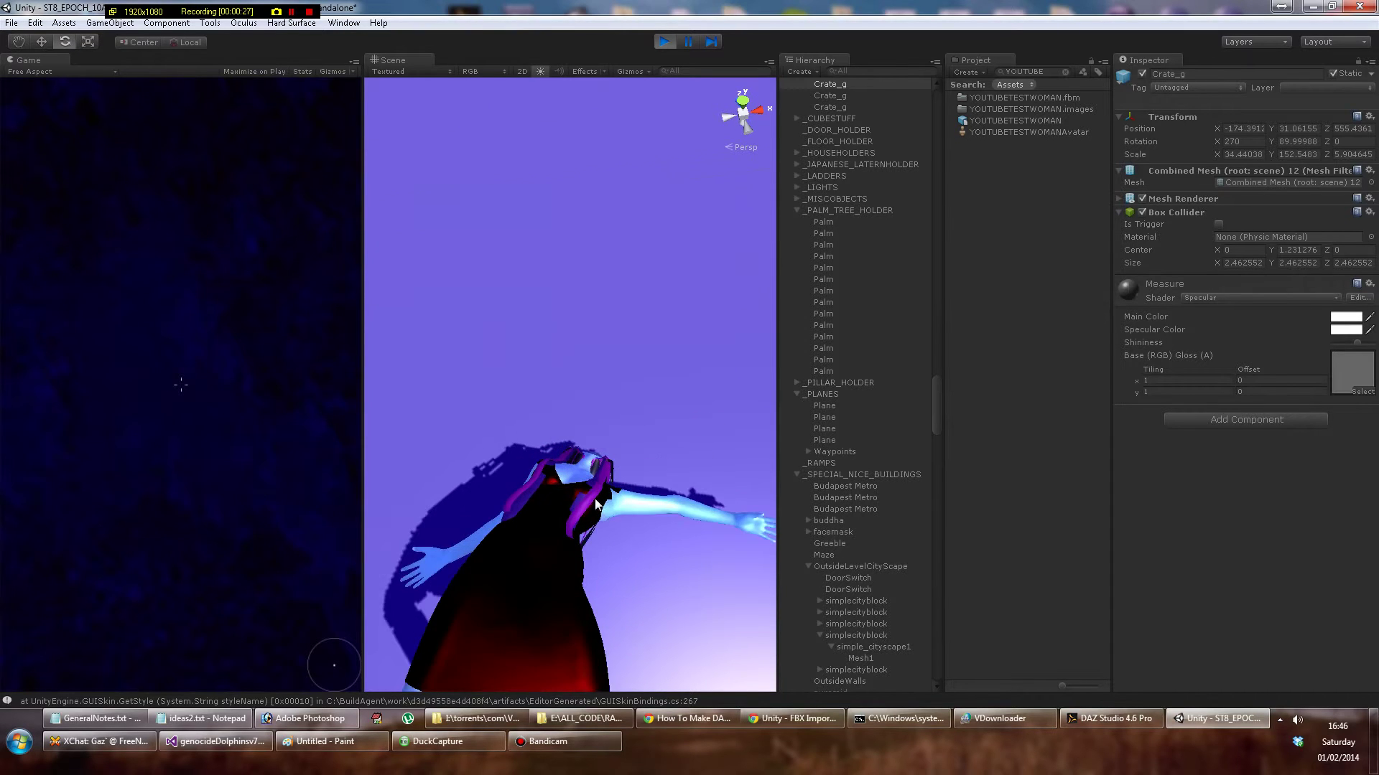
pyautogui.keyDown('alt'); pyautogui.moveTo(594, 499); pyautogui.dragTo(649, 511); pyautogui.keyUp('alt')
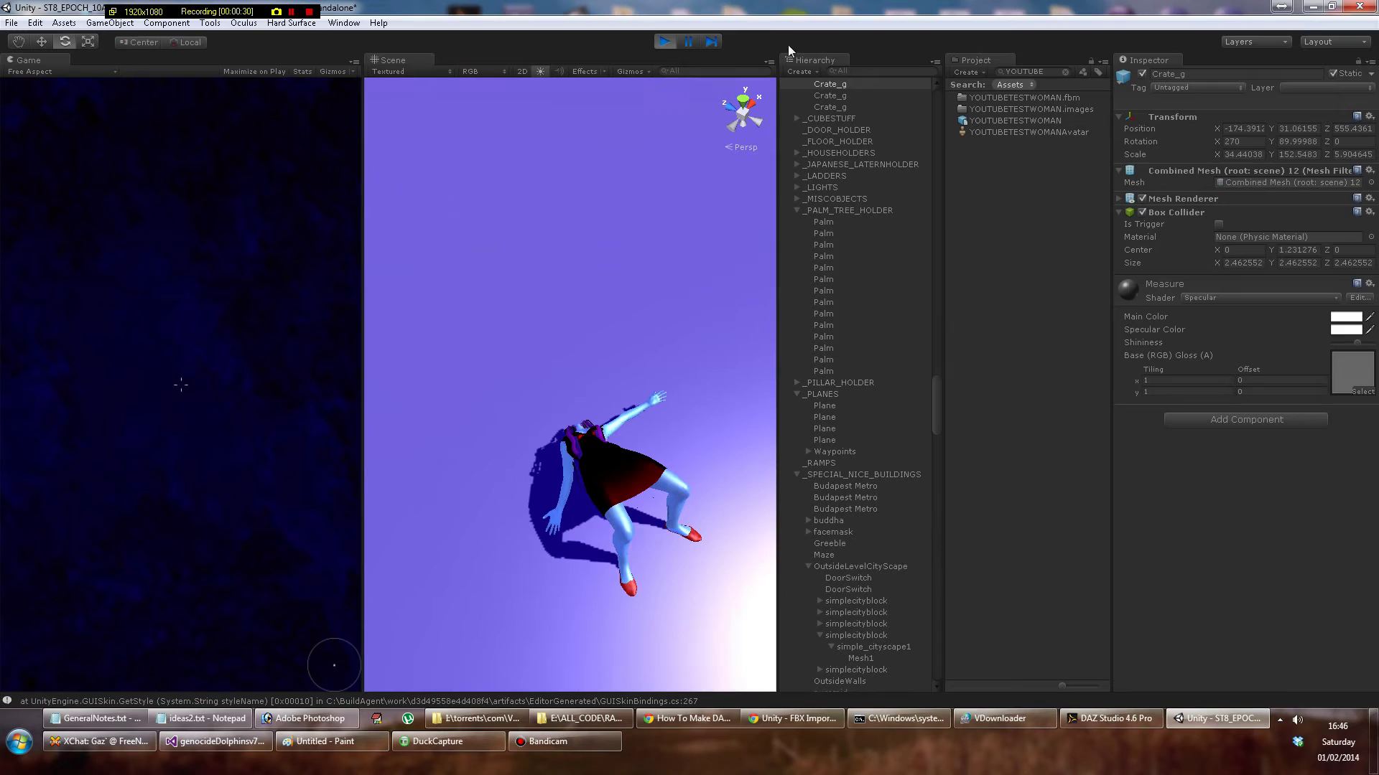
pyautogui.click(662, 41)
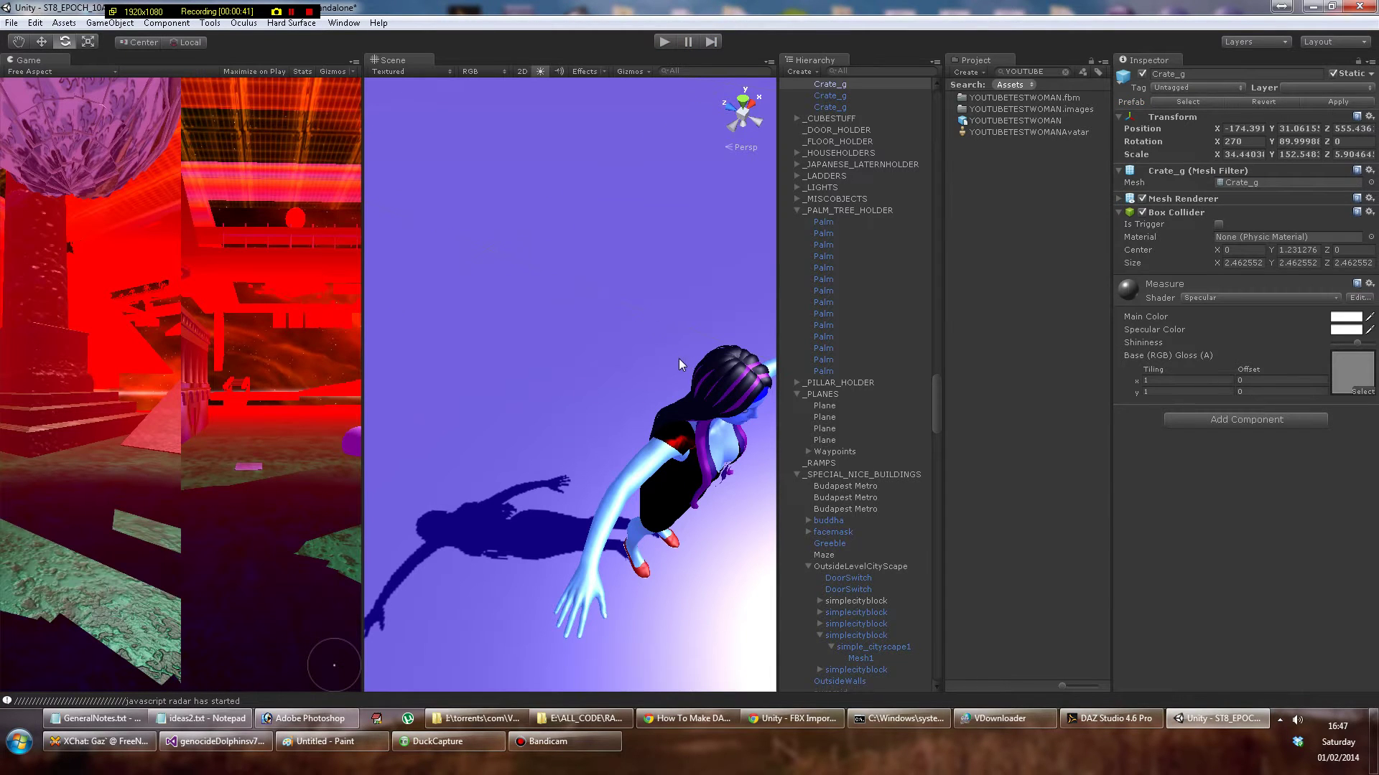
# Select the YOUTUBETESTWOMAN character and raise it above the ground to a Y position of about 1.73.
pyautogui.scroll(-5, 679, 359)
pyautogui.keyDown('alt'); pyautogui.moveTo(679, 359); pyautogui.dragTo(563, 352); pyautogui.keyUp('alt')
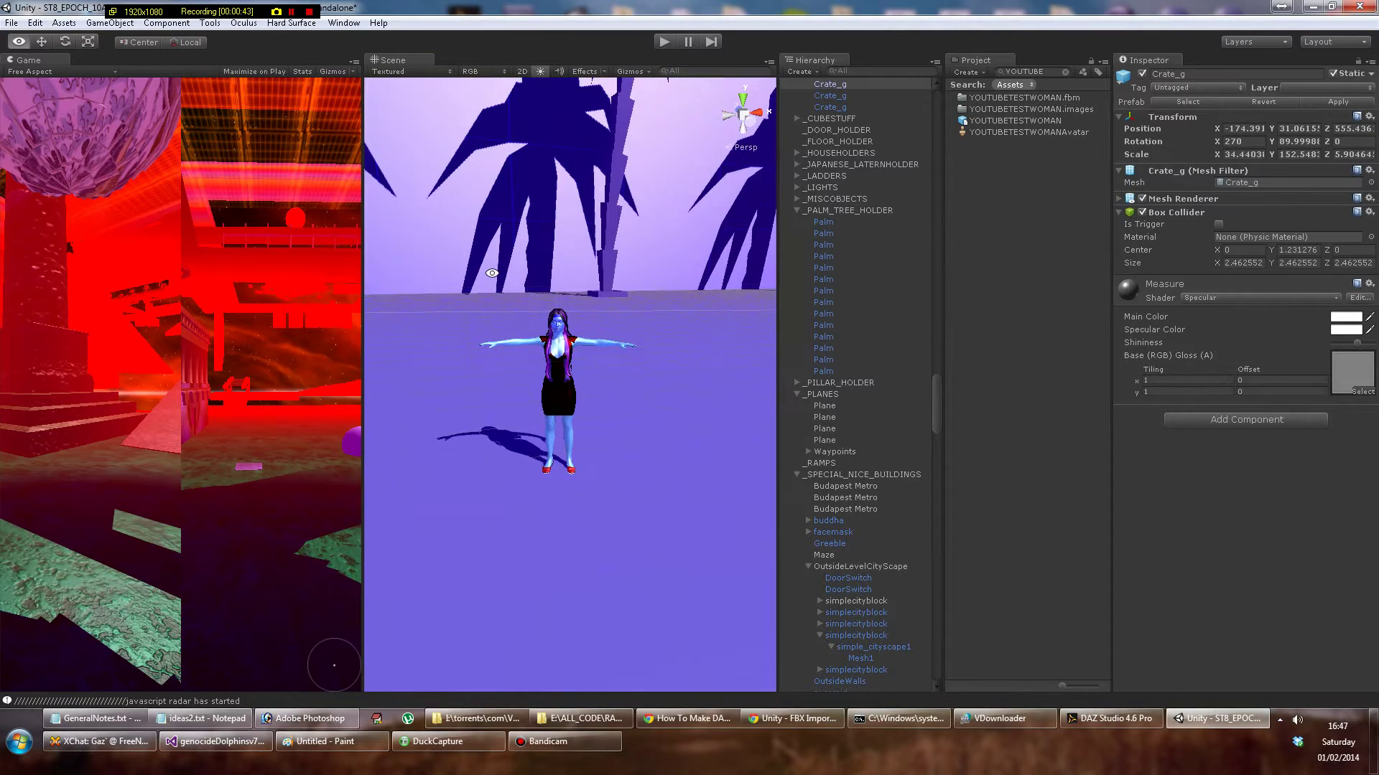
pyautogui.click(569, 323)
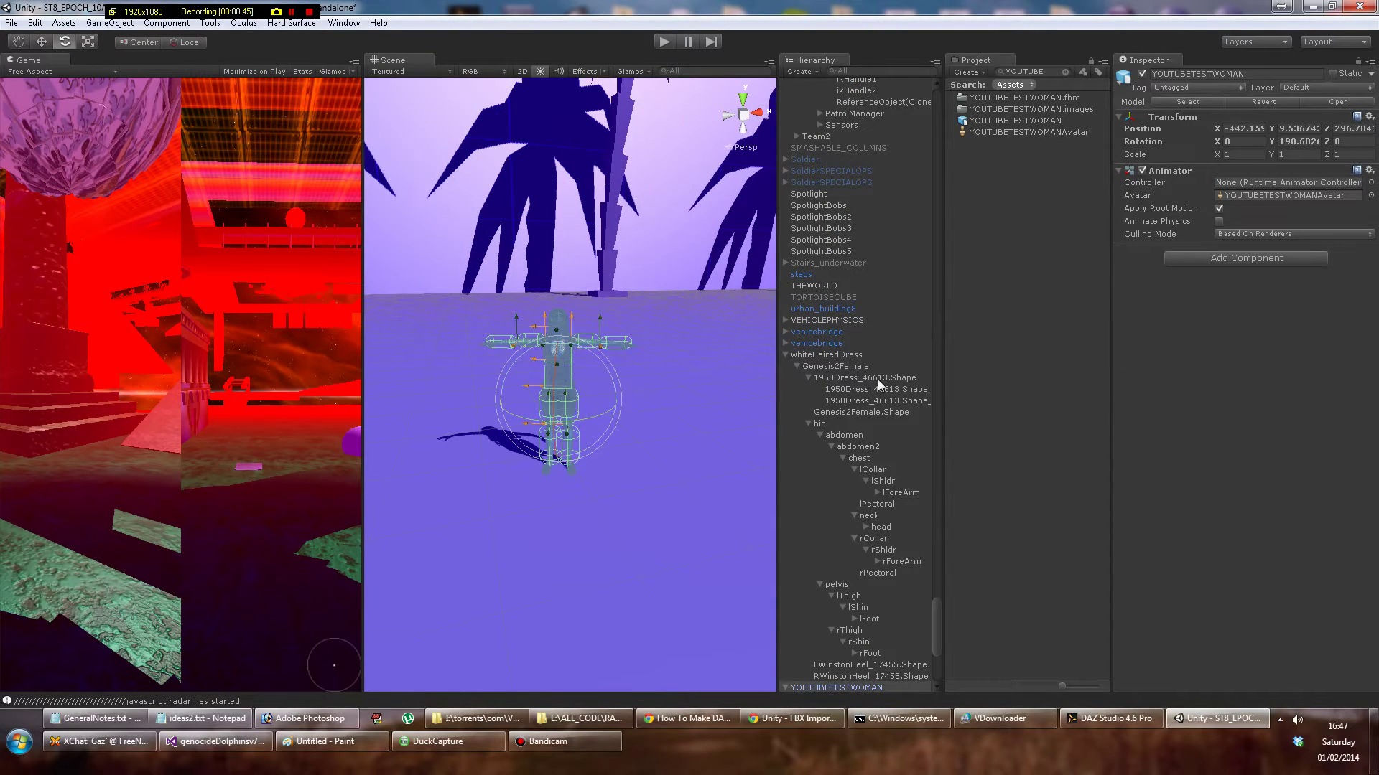
pyautogui.scroll(-3, 844, 442)
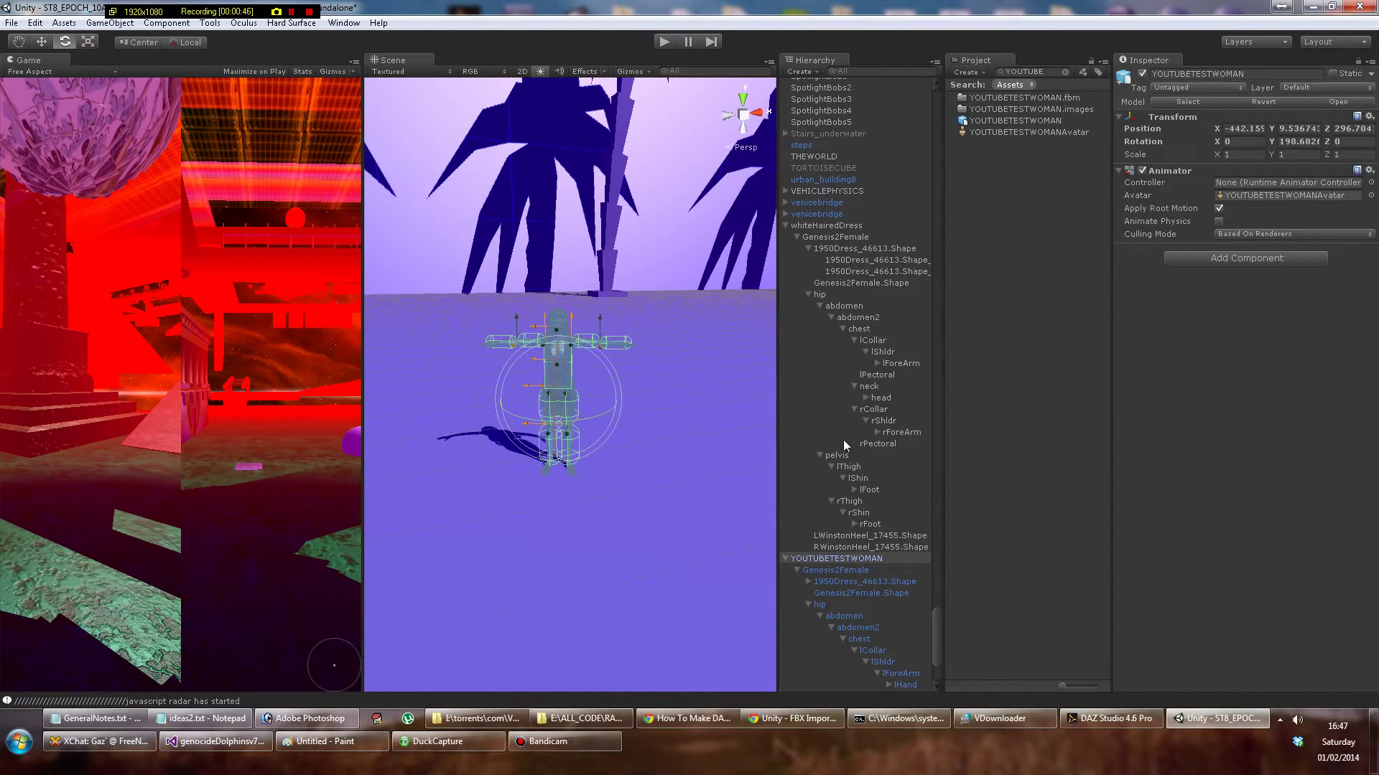
pyautogui.click(42, 41)
pyautogui.moveTo(560, 346); pyautogui.dragTo(605, 207)
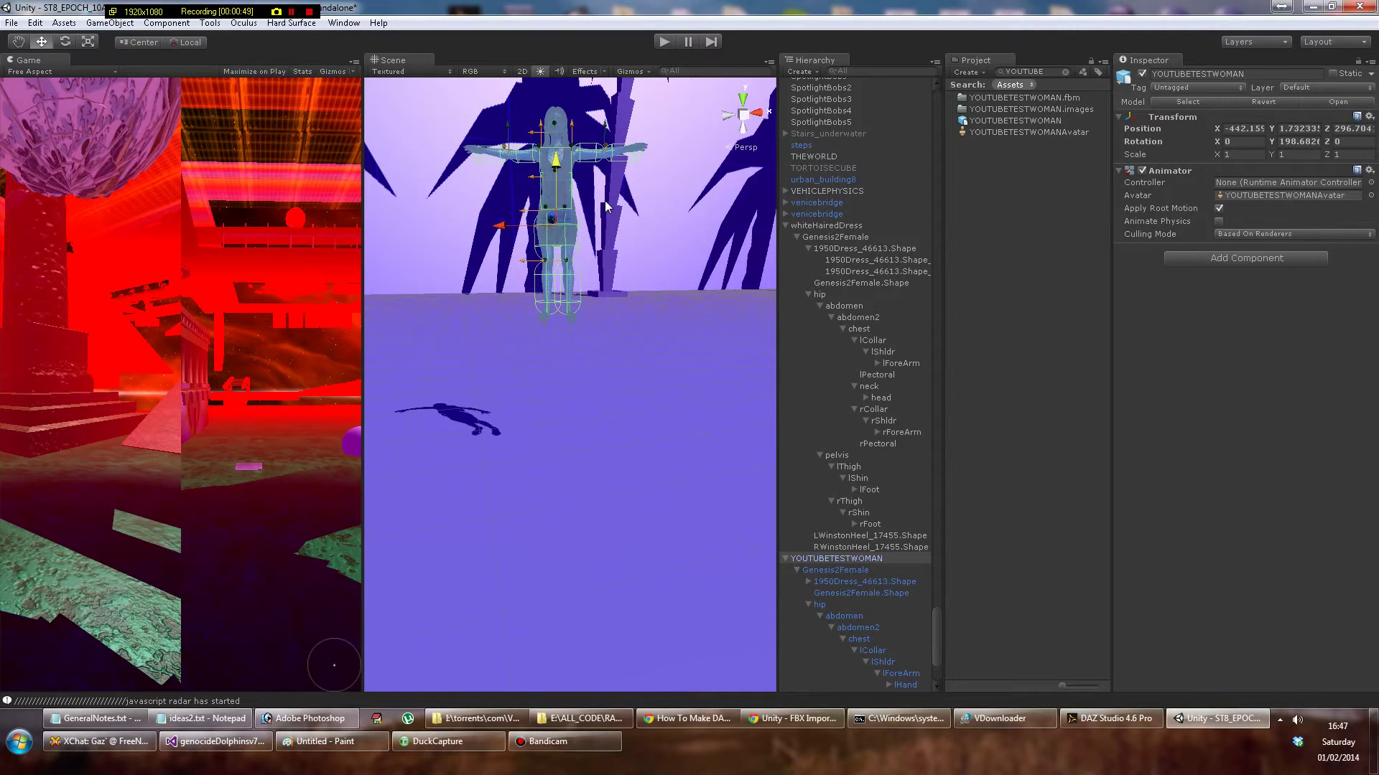
# Rotate the raised YOUTUBETESTWOMAN character to about -11.4 degrees on X and deselect it.
pyautogui.click(65, 42)
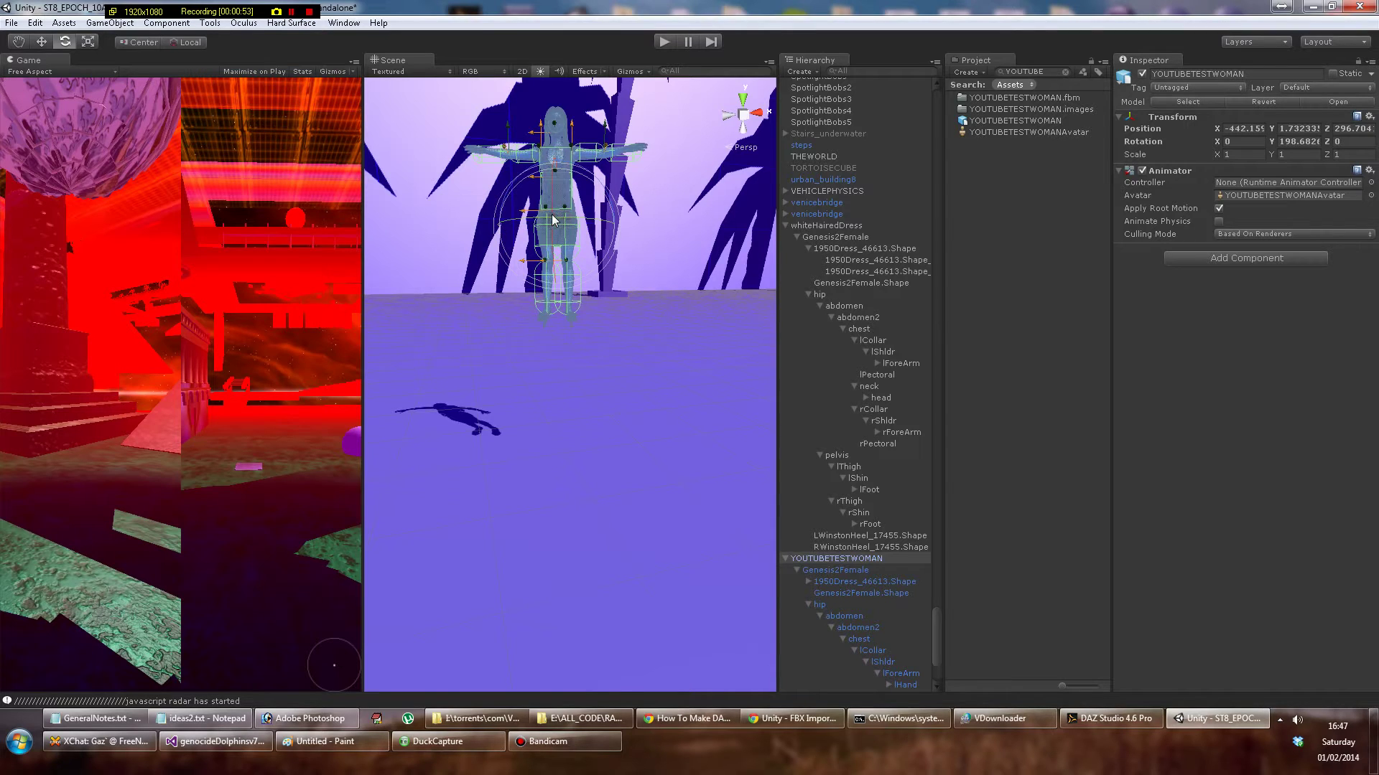
pyautogui.moveTo(549, 214); pyautogui.dragTo(524, 392)
pyautogui.scroll(8, 648, 330)
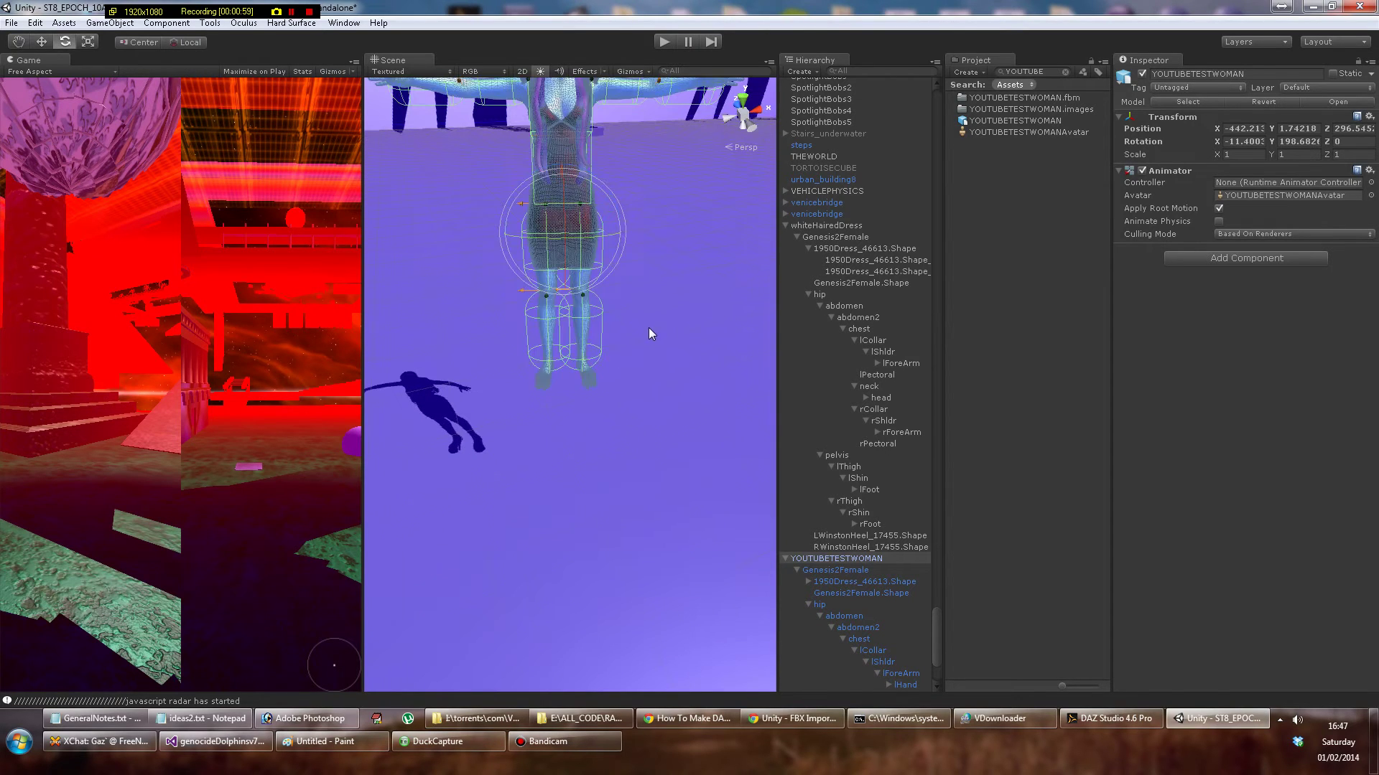
pyautogui.scroll(-5, 649, 329)
pyautogui.moveTo(648, 330); pyautogui.dragTo(649, 351, button='middle')
pyautogui.scroll(3, 649, 350)
pyautogui.scroll(-3, 709, 282)
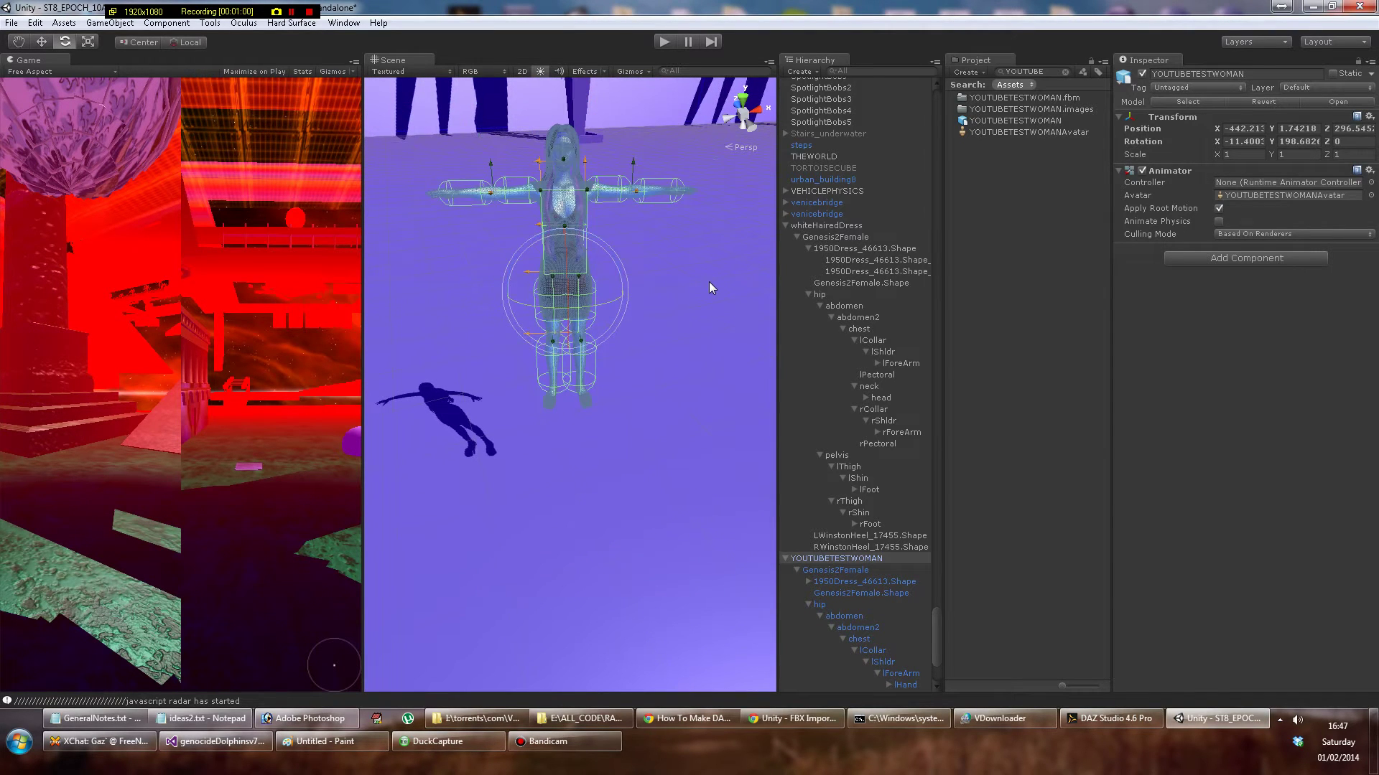
pyautogui.click(708, 281)
# Play the scene again and examine from several angles how the tilted ragdoll falls onto the floor.
pyautogui.click(667, 42)
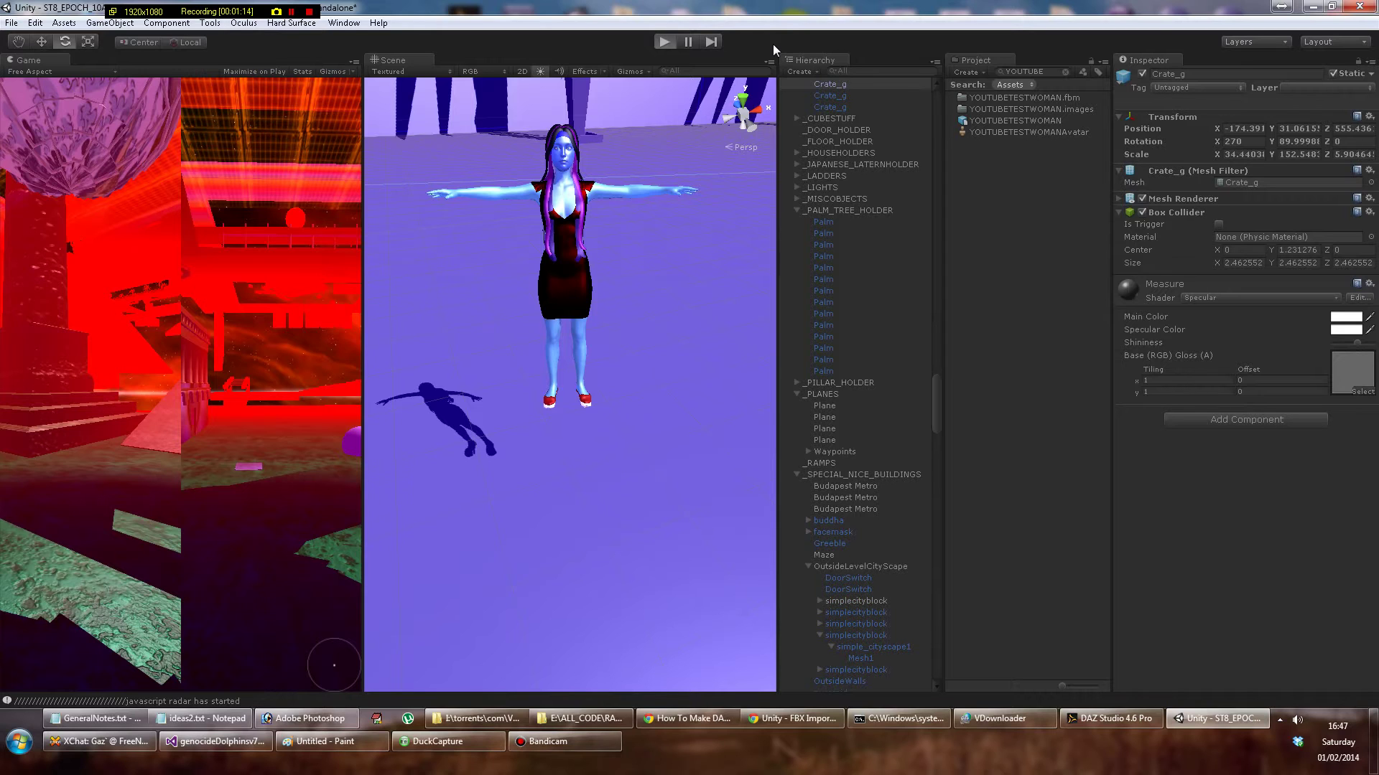
pyautogui.hotkey('ctrl', 'p')
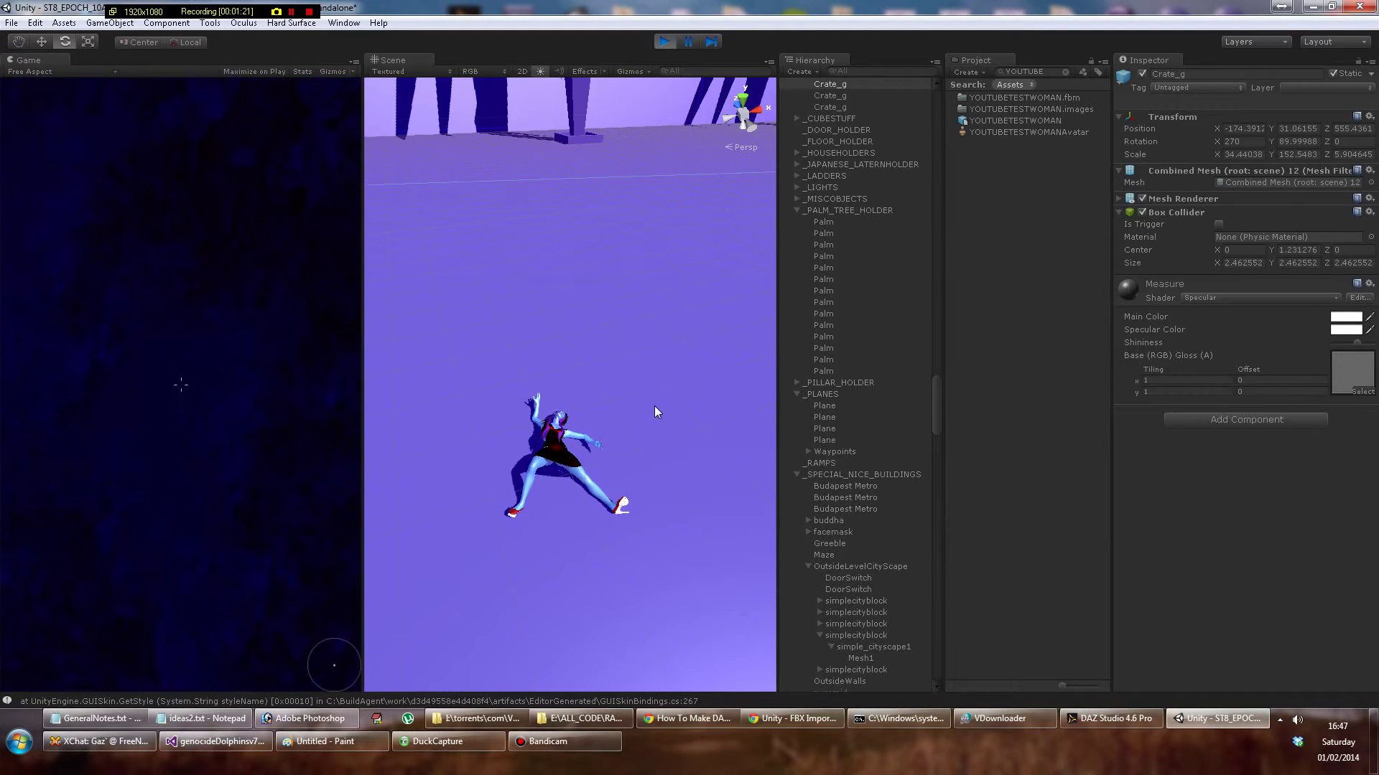
pyautogui.scroll(5, 653, 407)
pyautogui.keyDown('alt'); pyautogui.moveTo(546, 451); pyautogui.dragTo(632, 585); pyautogui.keyUp('alt')
pyautogui.scroll(5, 516, 358)
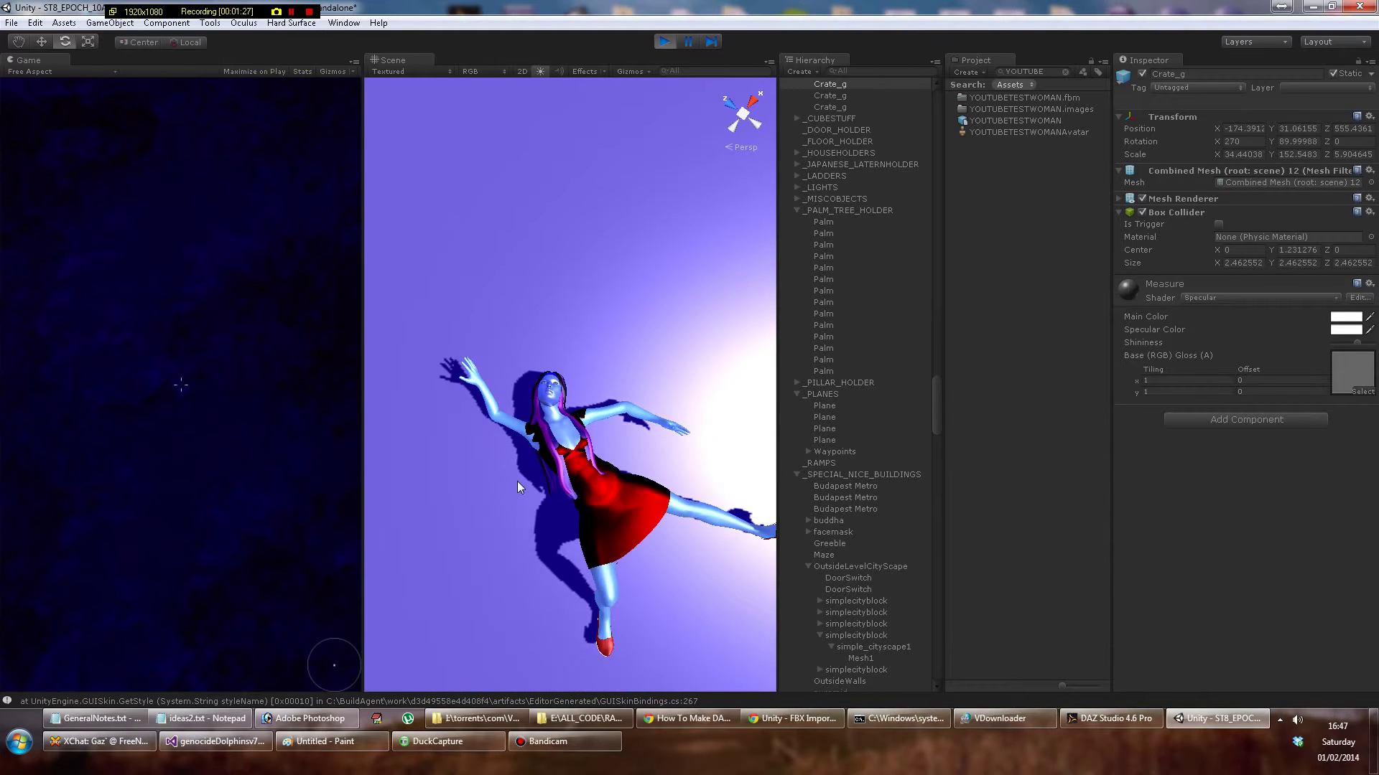
pyautogui.keyDown('alt'); pyautogui.moveTo(517, 481); pyautogui.dragTo(346, 341); pyautogui.keyUp('alt')
pyautogui.keyDown('alt'); pyautogui.moveTo(591, 394); pyautogui.dragTo(661, 415); pyautogui.keyUp('alt')
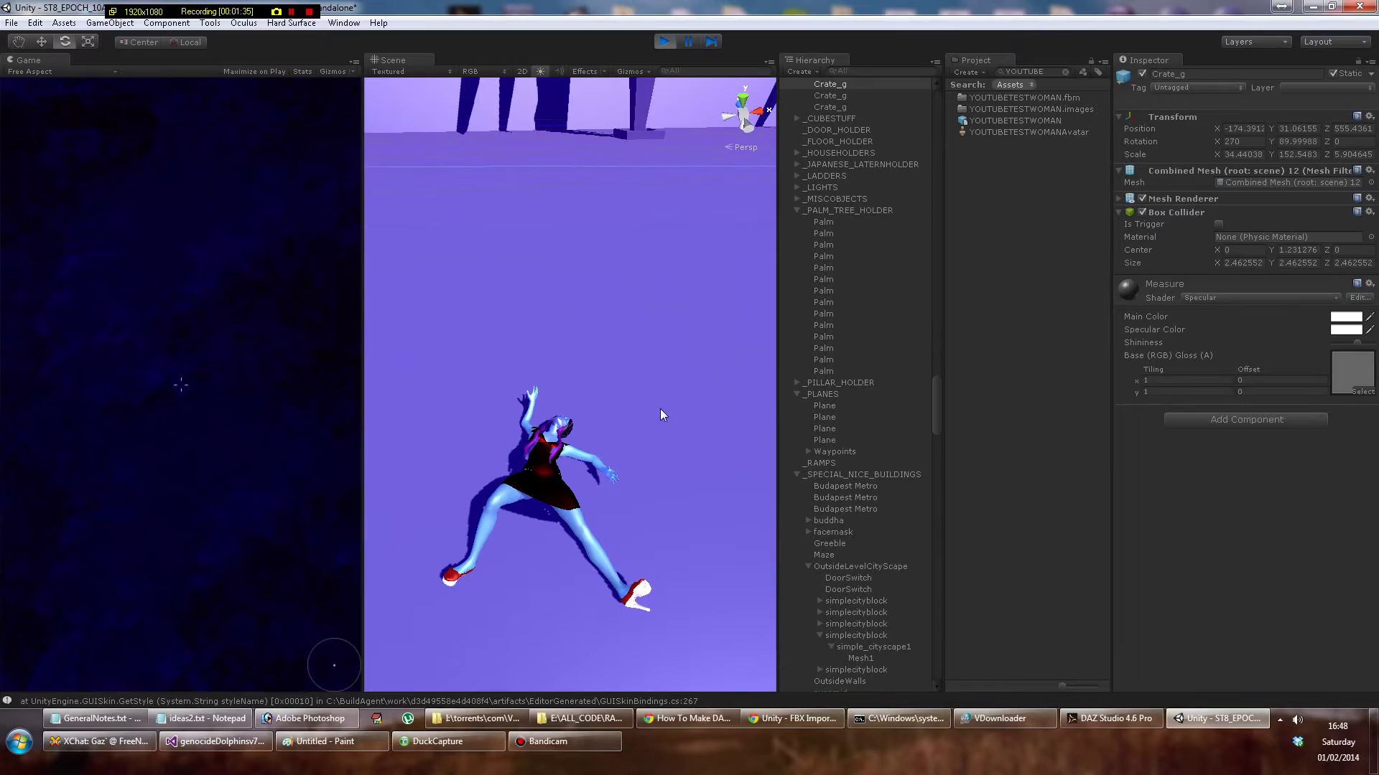
# While the scene plays, lift the YOUTUBETESTWOMAN root object to a Y position of about 30 and let the ragdoll drop.
pyautogui.click(524, 451)
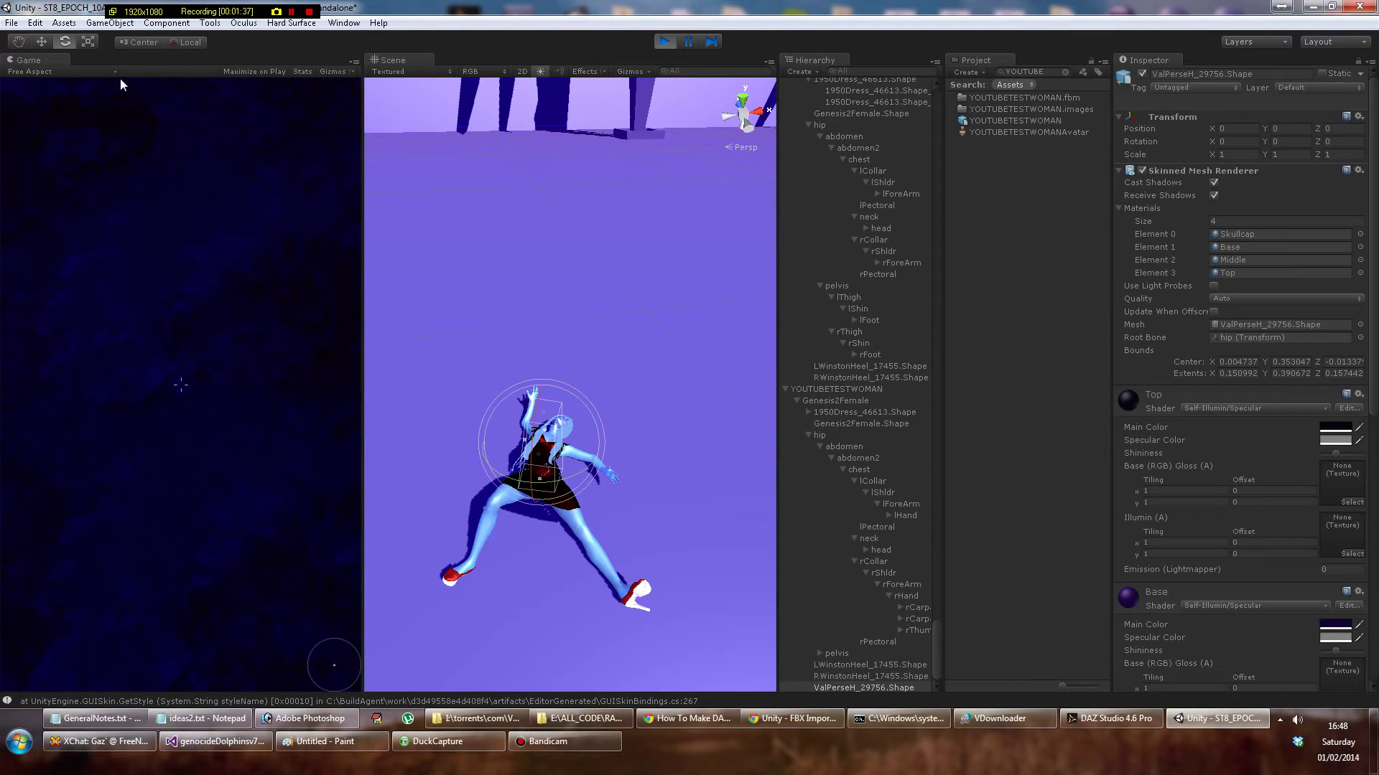
pyautogui.click(50, 40)
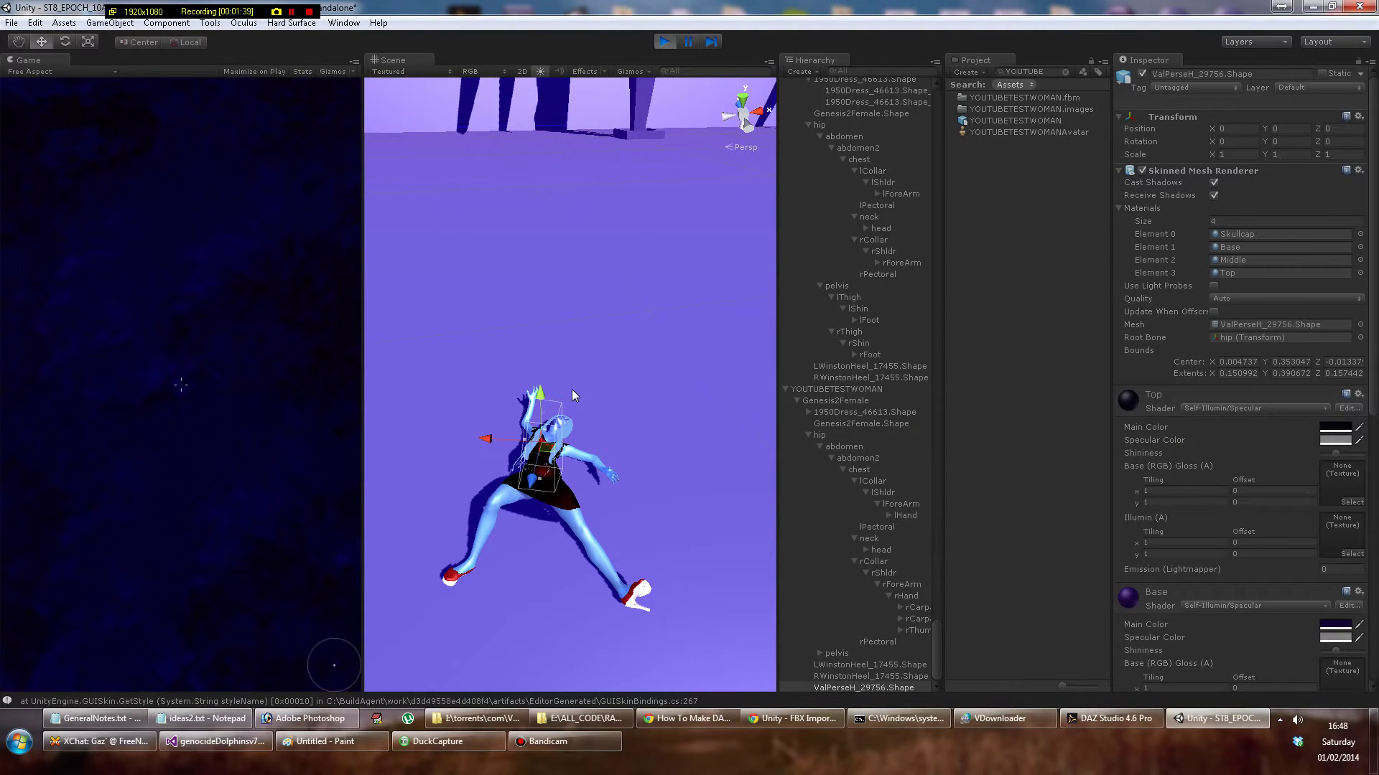
pyautogui.click(833, 390)
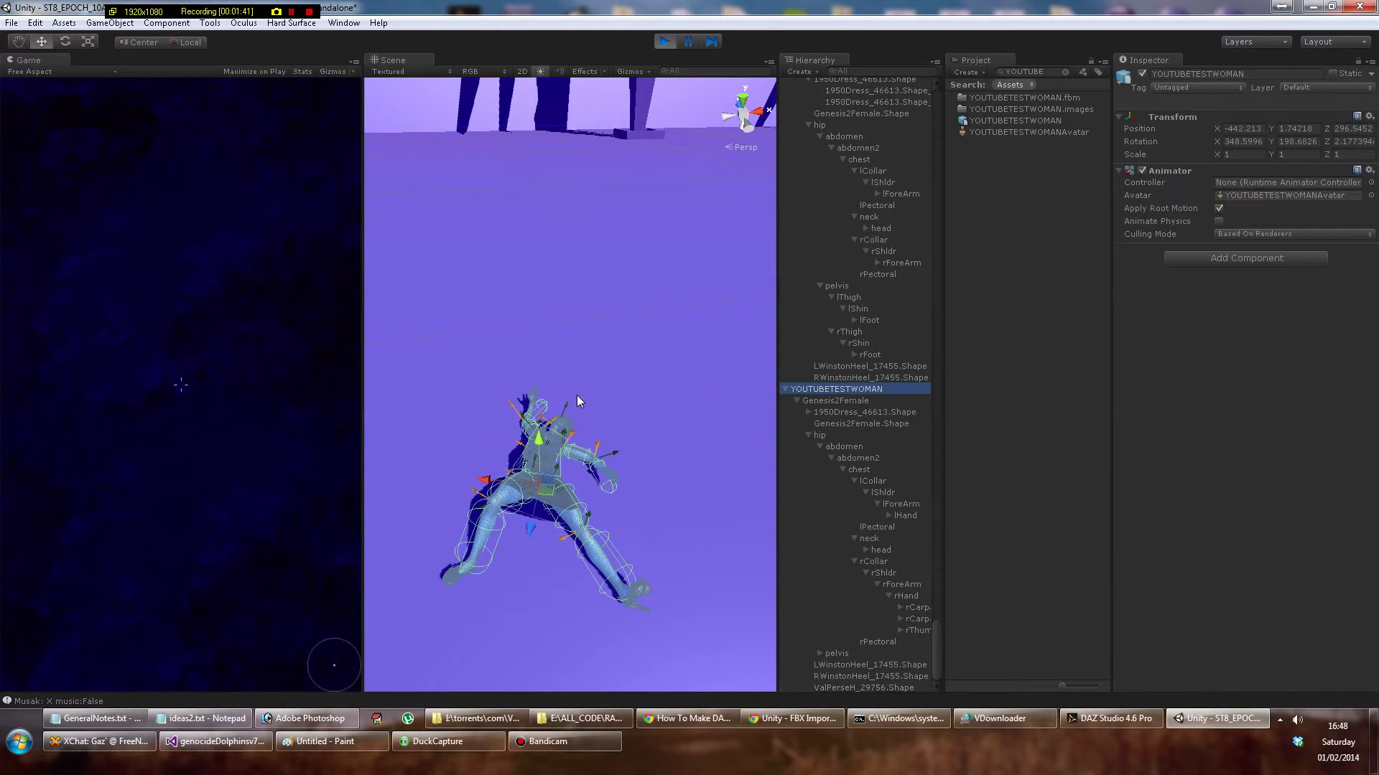
pyautogui.moveTo(537, 435); pyautogui.dragTo(626, 101)
pyautogui.scroll(-15, 586, 203)
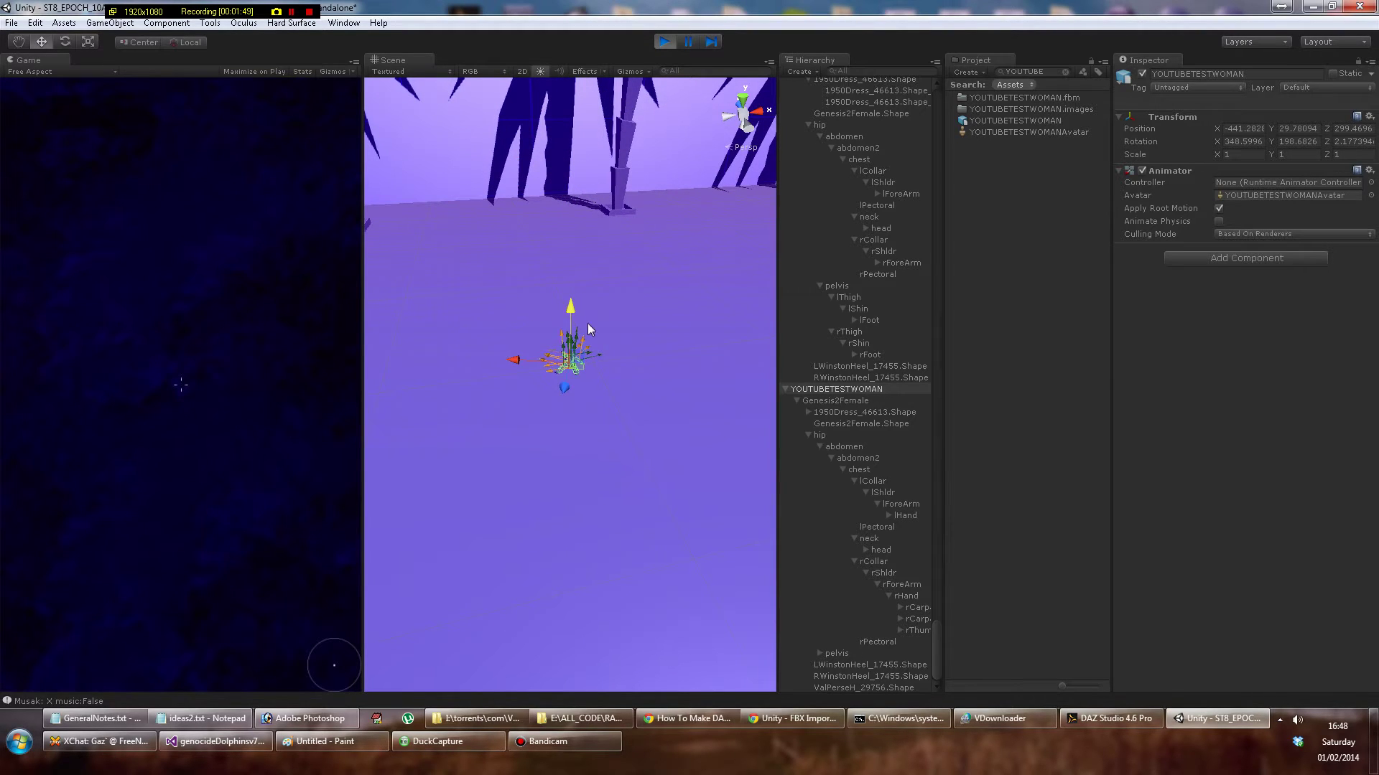
pyautogui.click(665, 356)
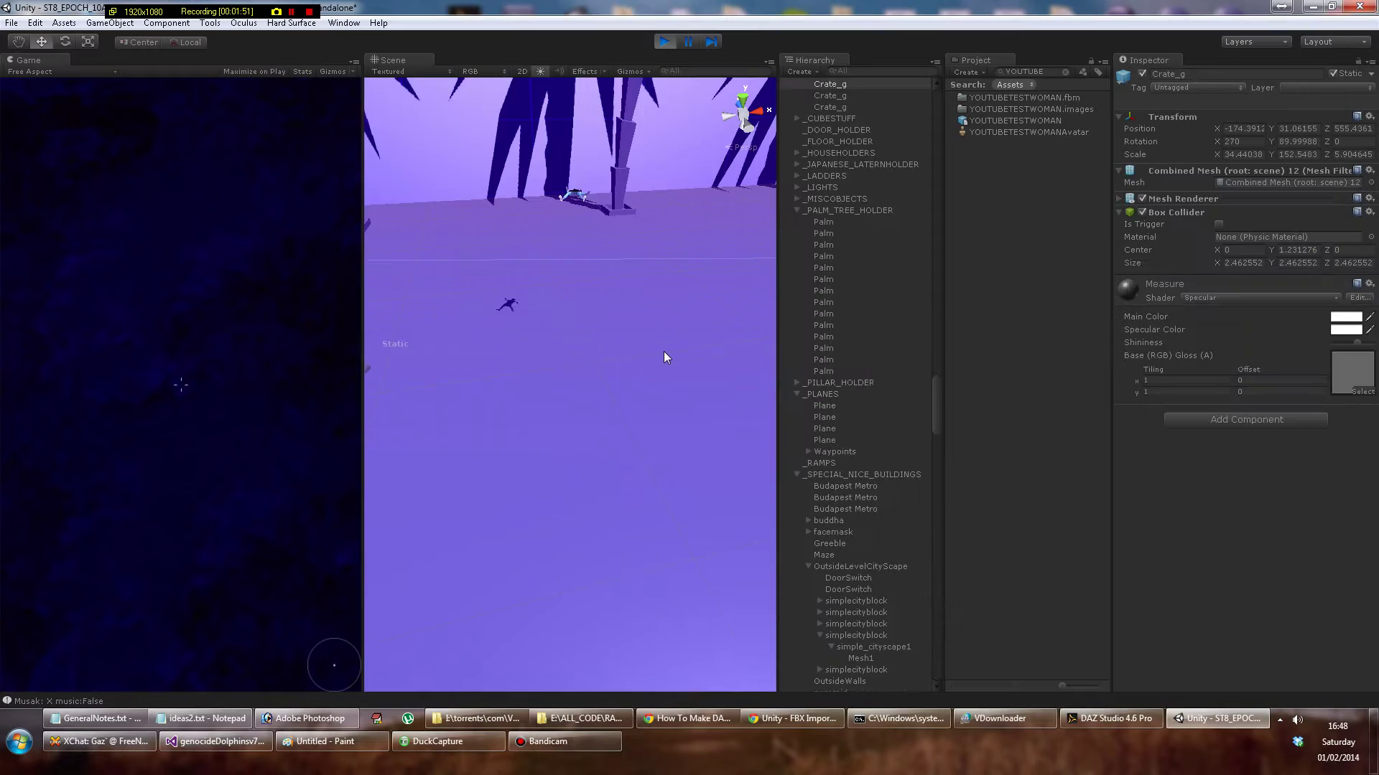
# Examine the fallen ragdoll's pose from above and its face and hair up close, and stop play mode.
pyautogui.scroll(5, 663, 351)
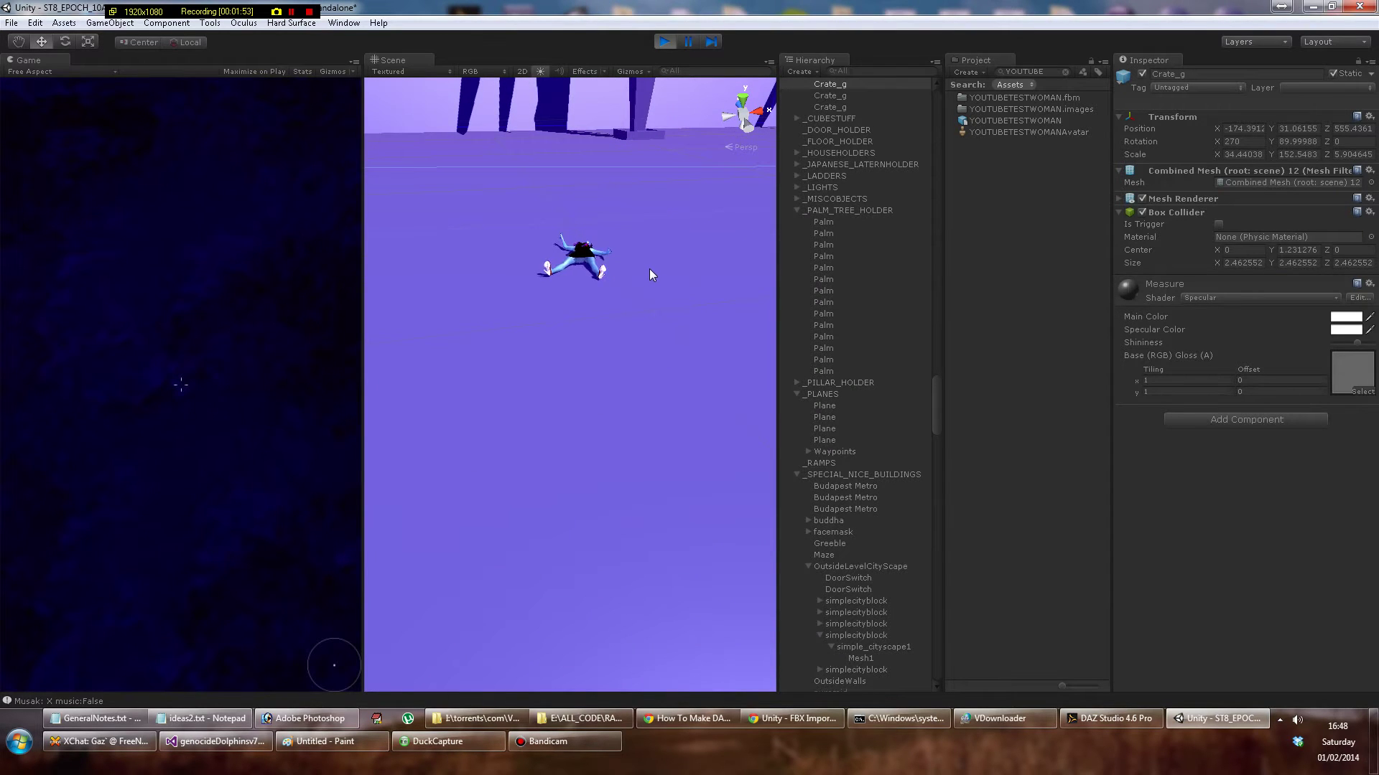
pyautogui.keyDown('alt'); pyautogui.moveTo(660, 238); pyautogui.dragTo(659, 417); pyautogui.keyUp('alt')
pyautogui.scroll(-2, 610, 221)
pyautogui.moveTo(609, 223); pyautogui.dragTo(609, 313, button='middle')
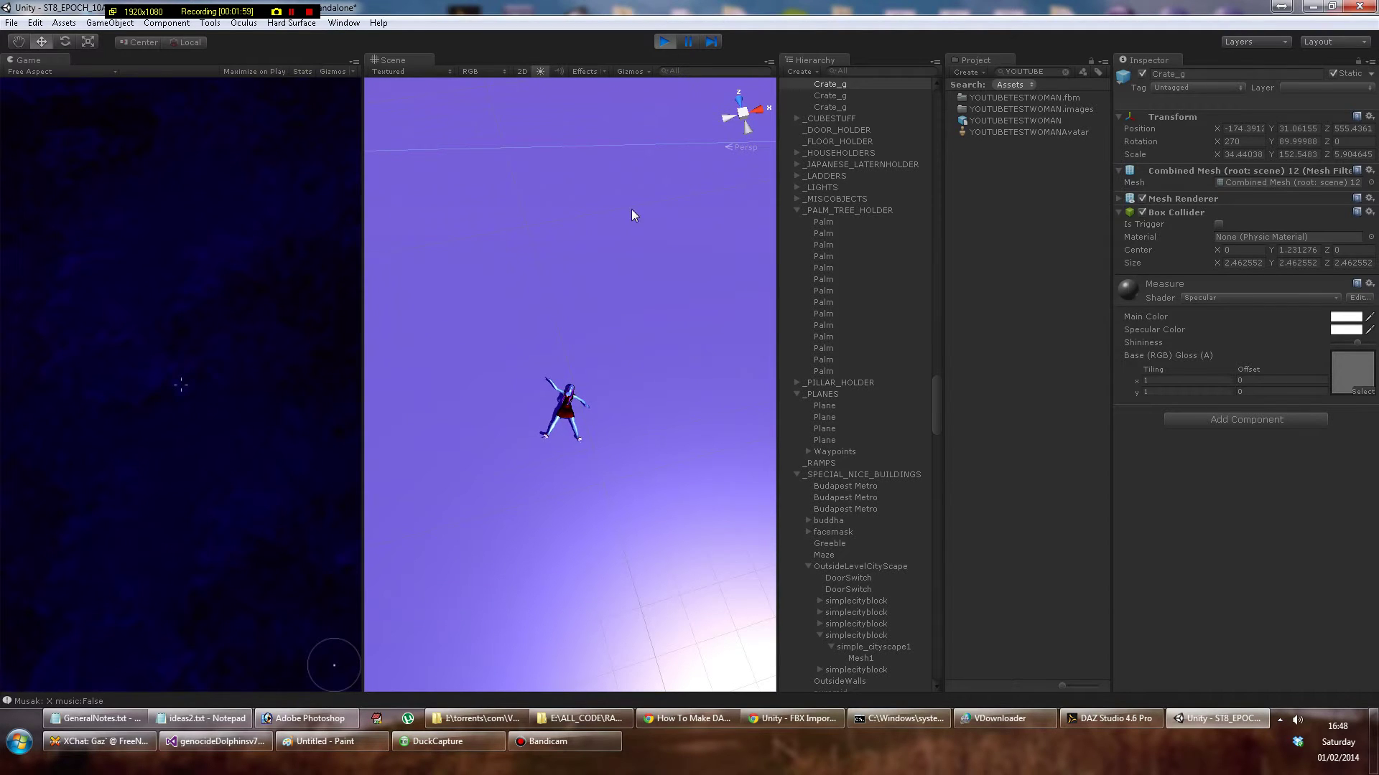
pyautogui.scroll(6, 599, 404)
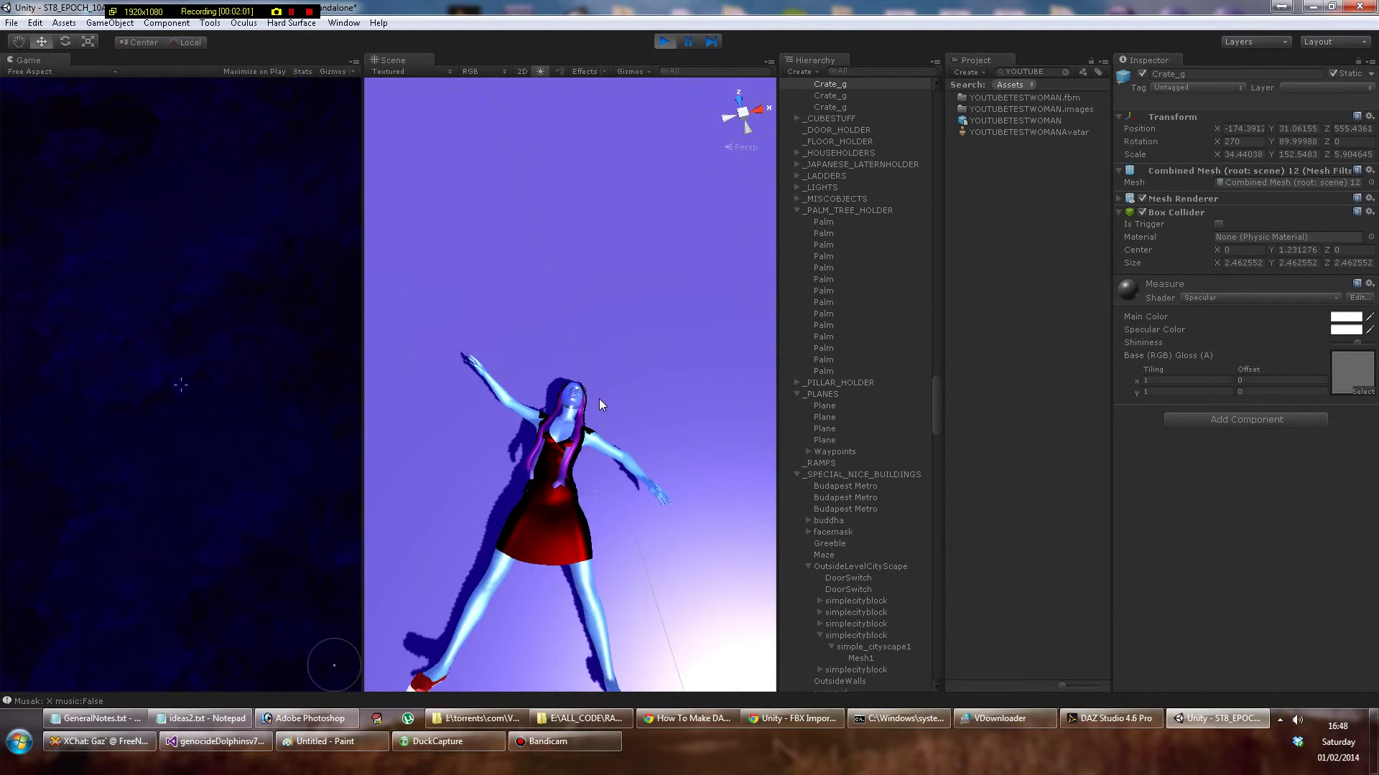
pyautogui.scroll(8, 599, 399)
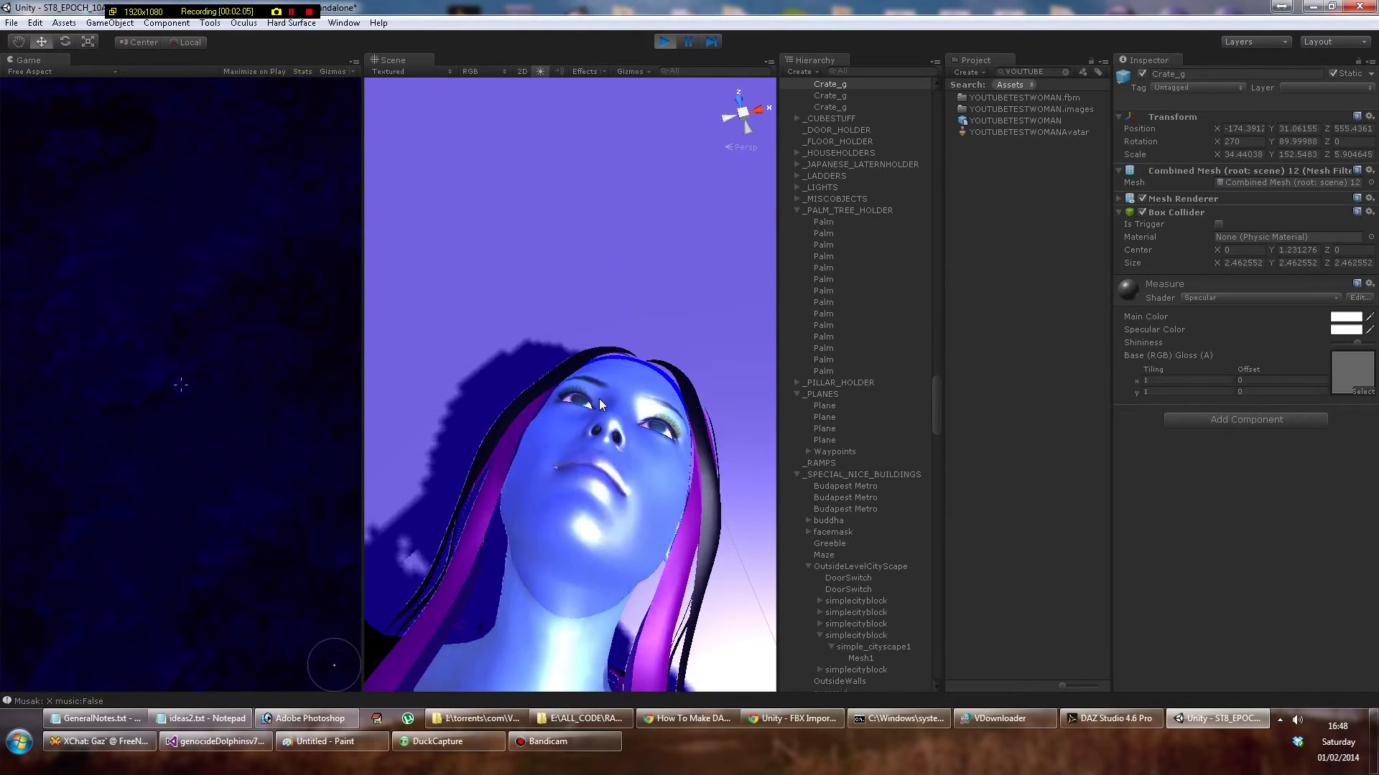
pyautogui.scroll(-8, 599, 399)
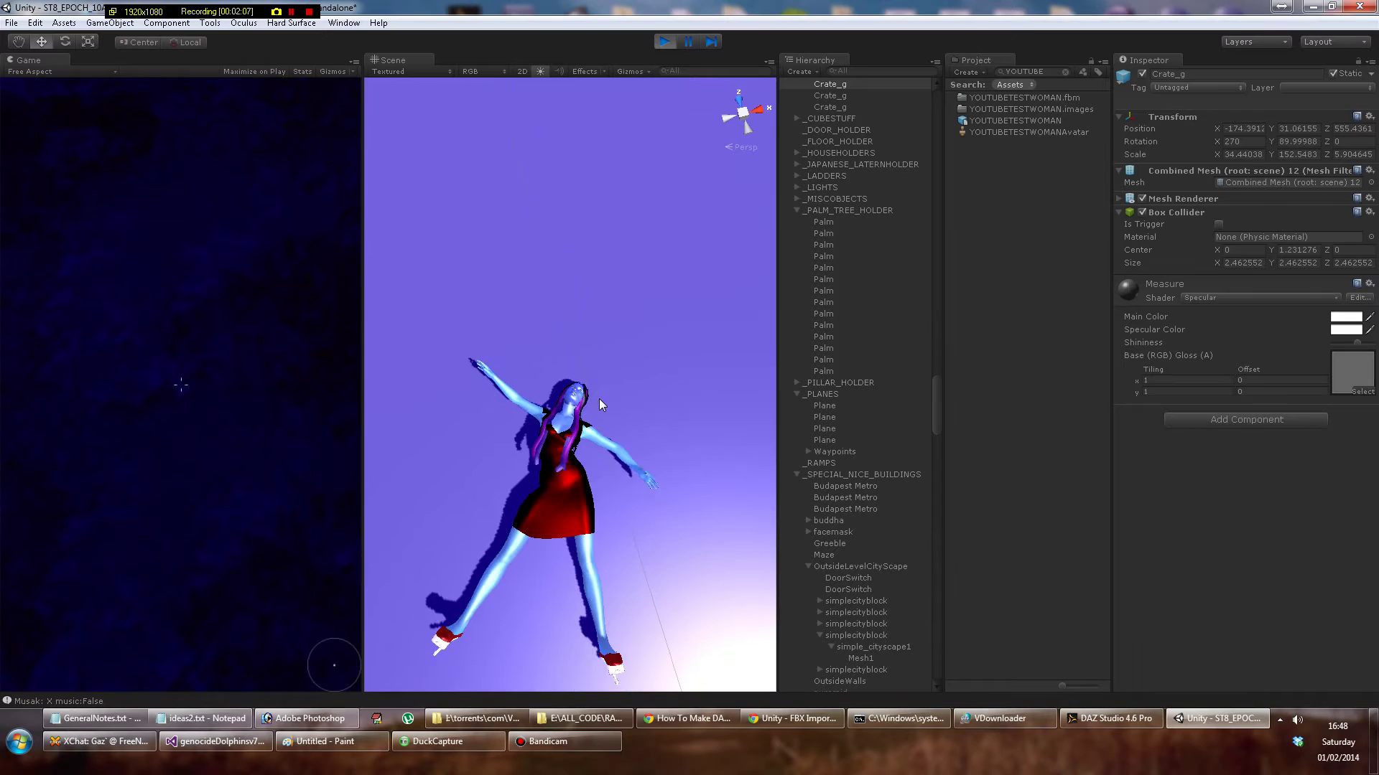
pyautogui.scroll(-2, 599, 398)
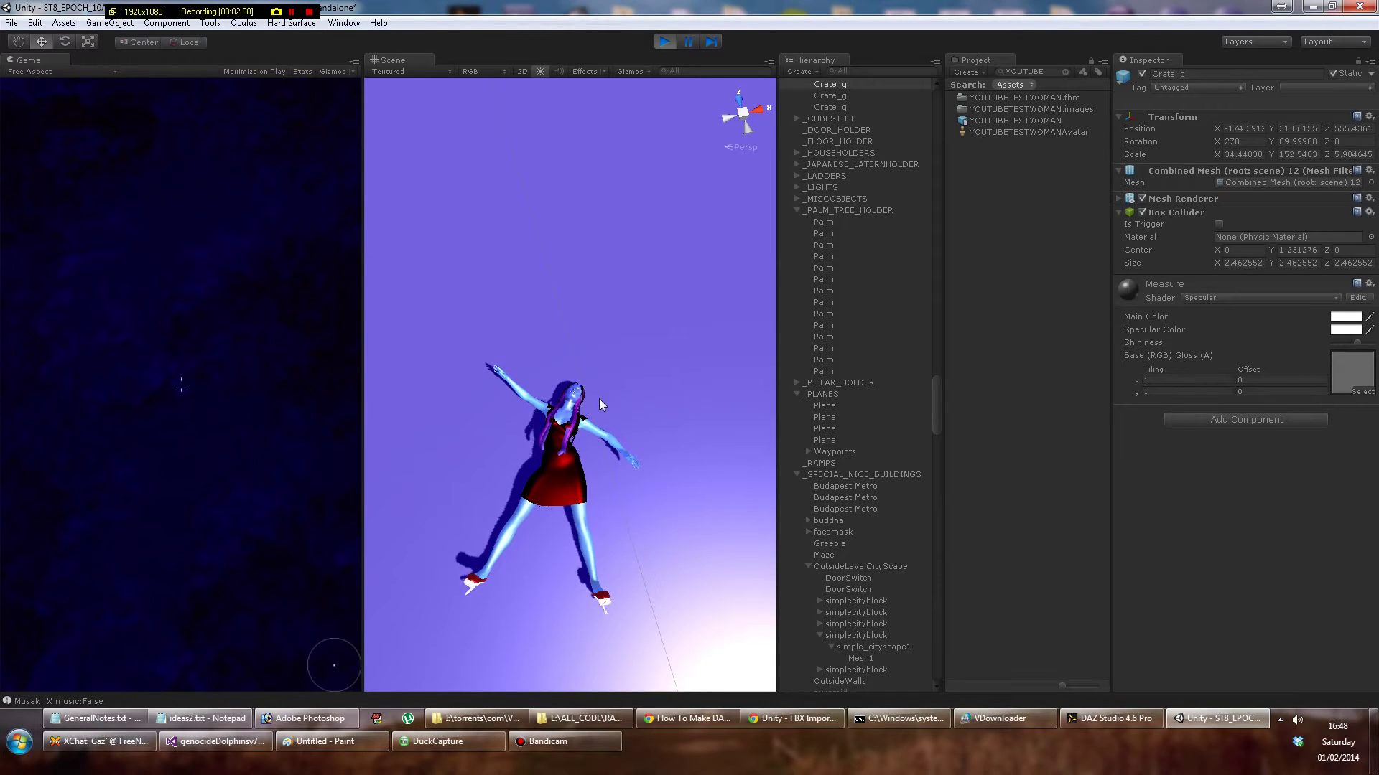
pyautogui.scroll(4, 596, 368)
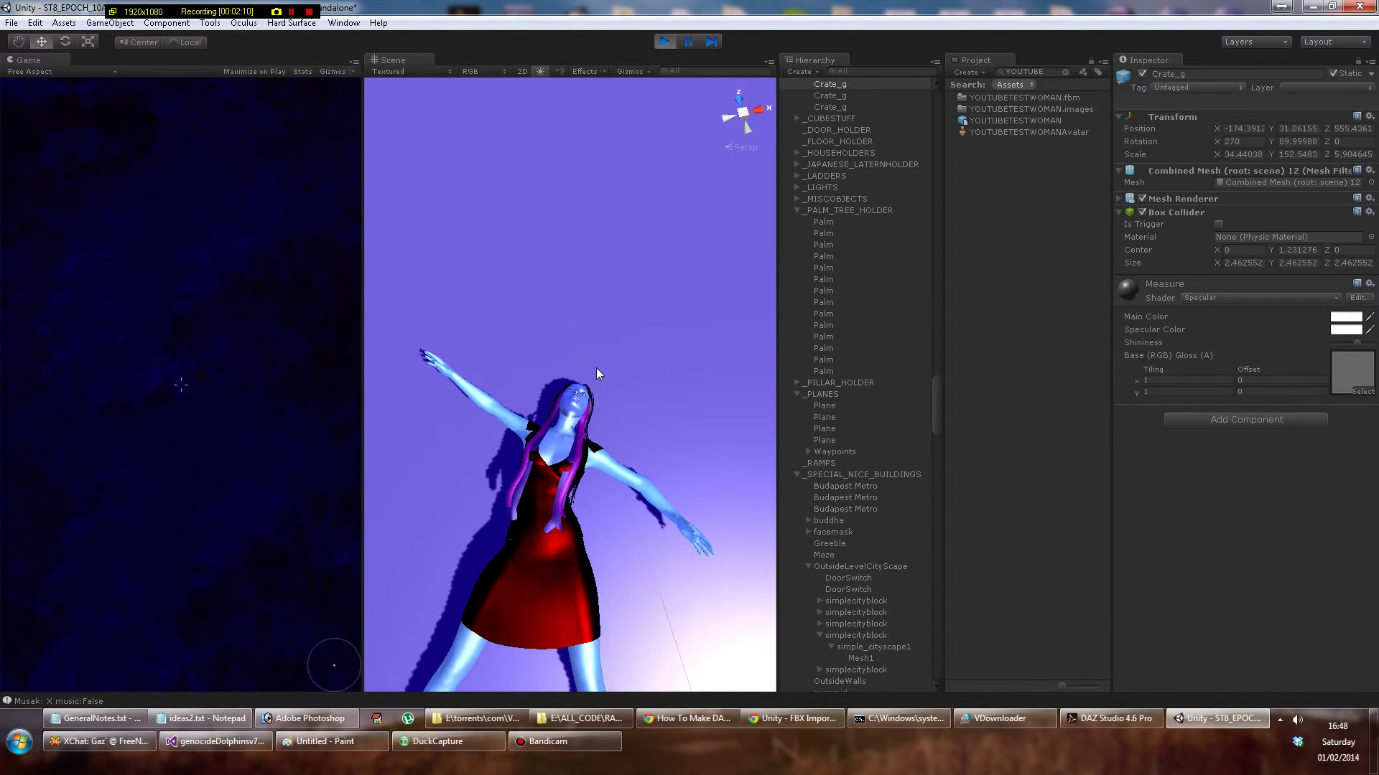
pyautogui.scroll(3, 596, 368)
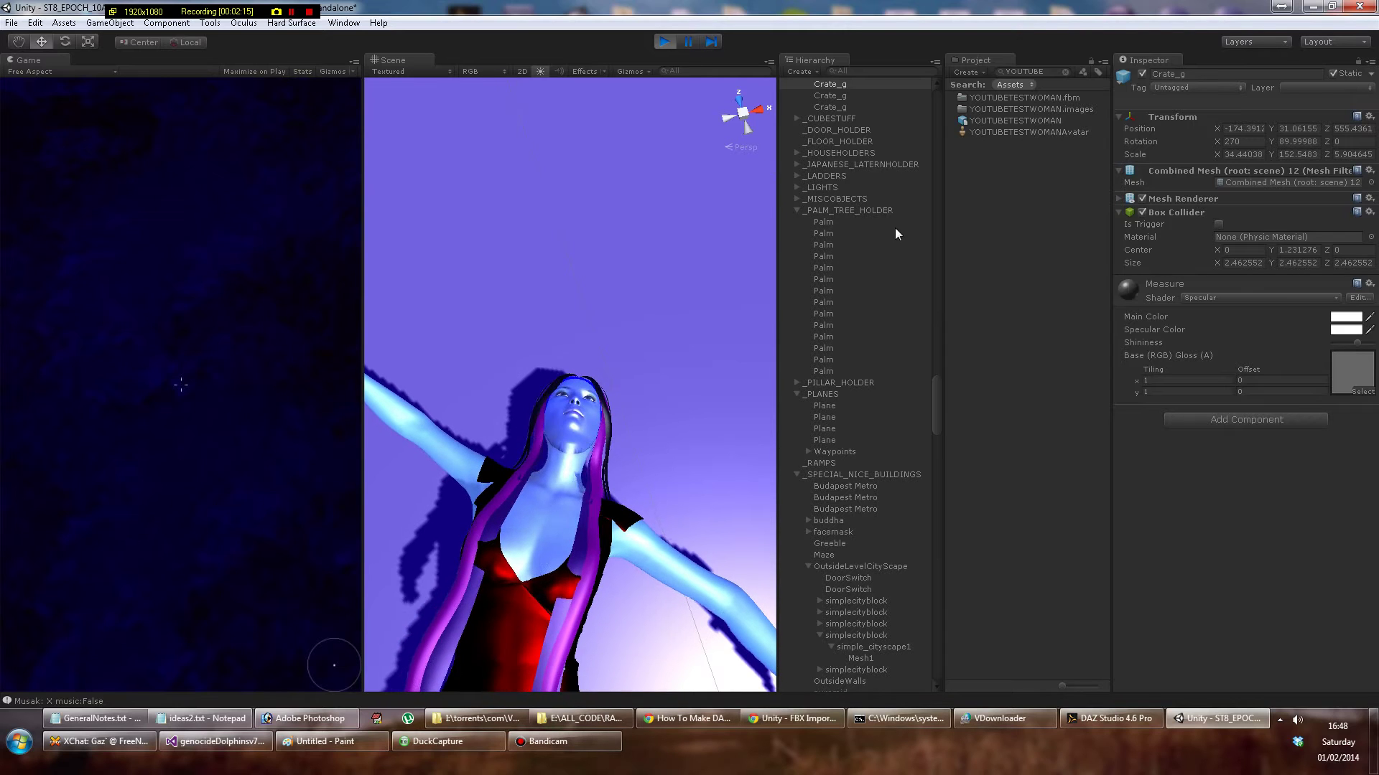
pyautogui.click(665, 42)
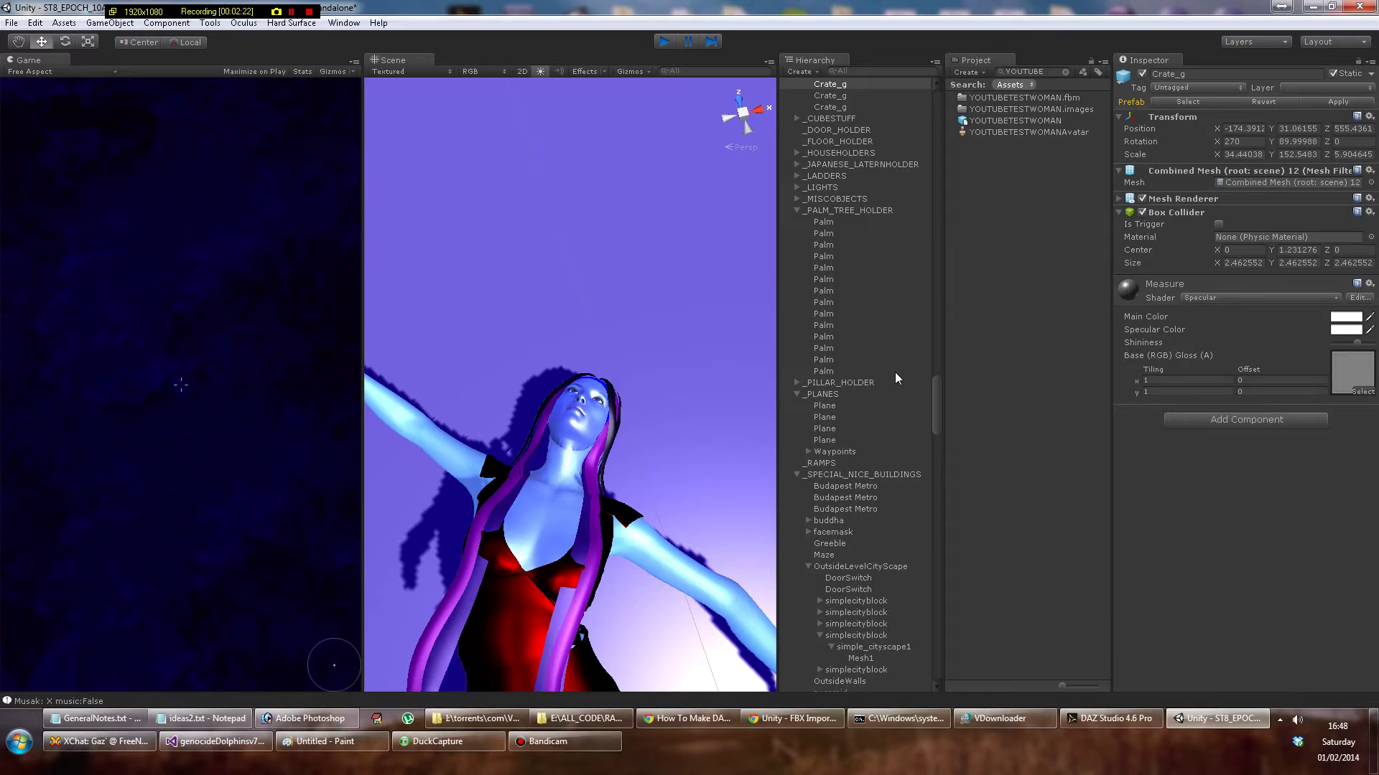
pyautogui.hotkey('ctrl', 'p')
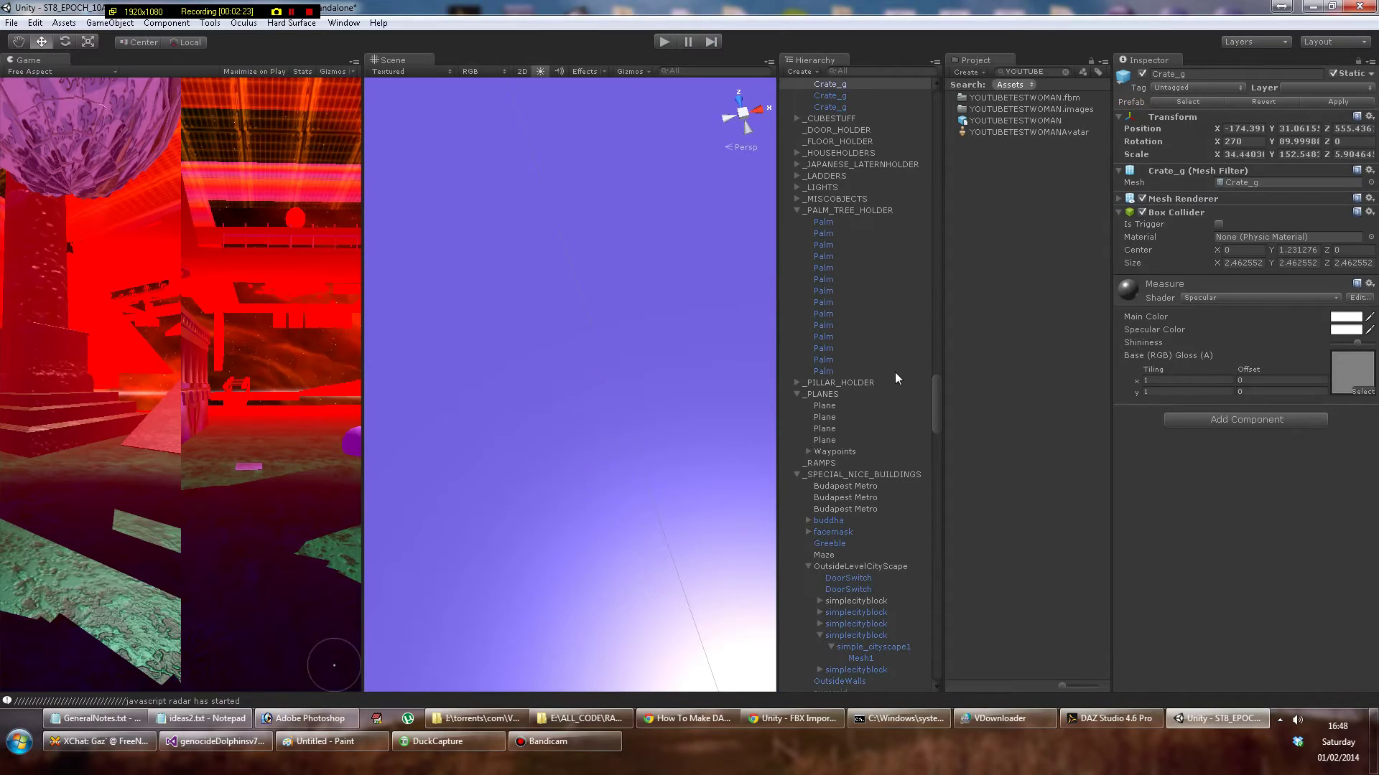
# Inspect the ValPerseH_29756.Shape hair mesh under YOUTUBETESTWOMAN in the object hierarchy.
pyautogui.click(938, 355)
pyautogui.moveTo(939, 381); pyautogui.dragTo(936, 650)
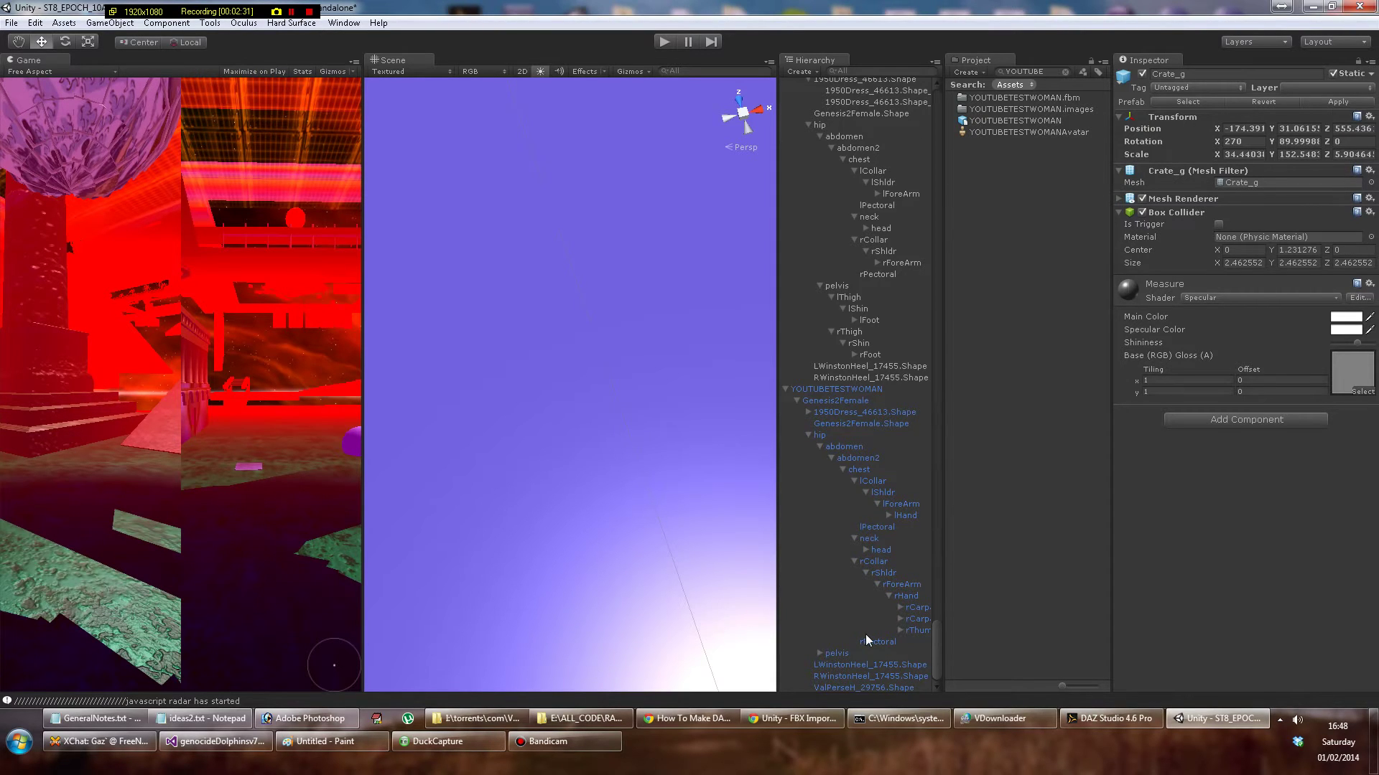
pyautogui.click(886, 690)
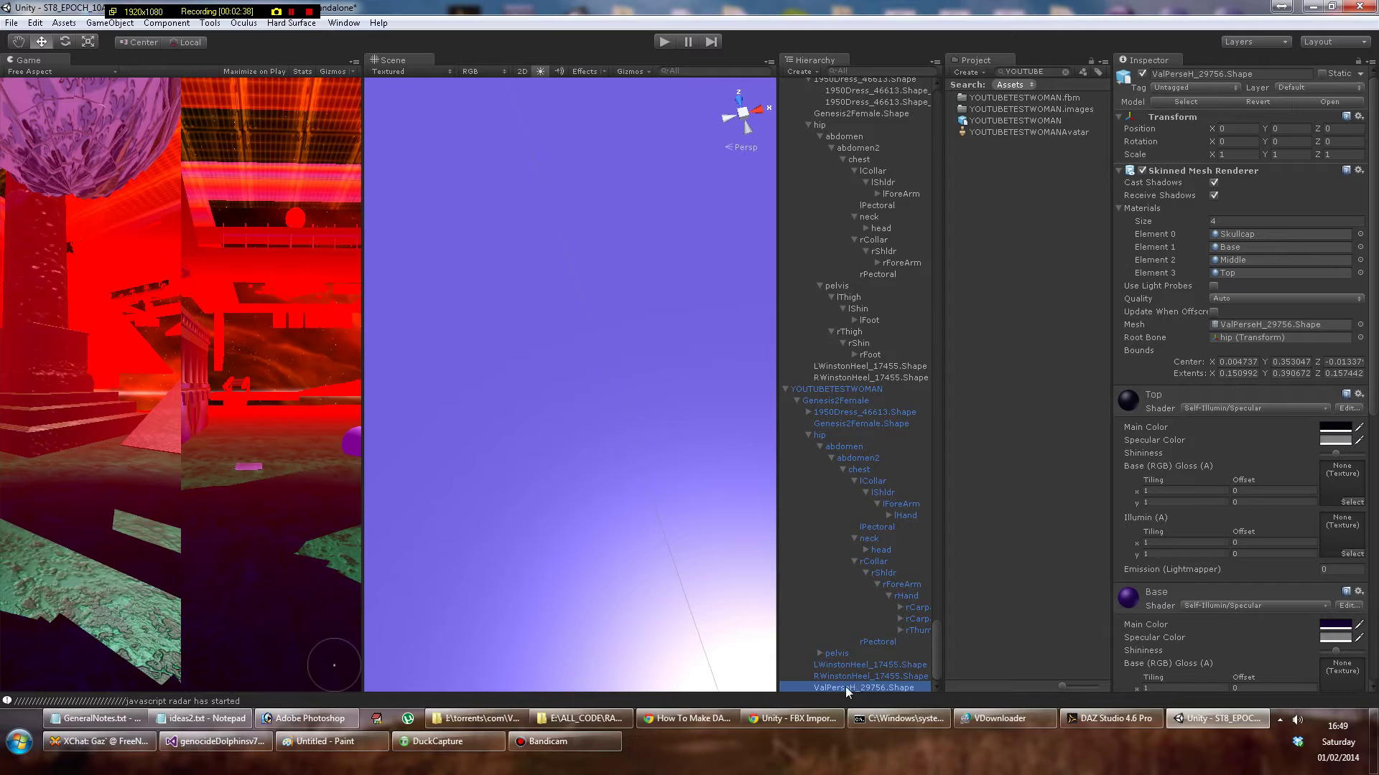
pyautogui.moveTo(846, 686); pyautogui.dragTo(885, 685)
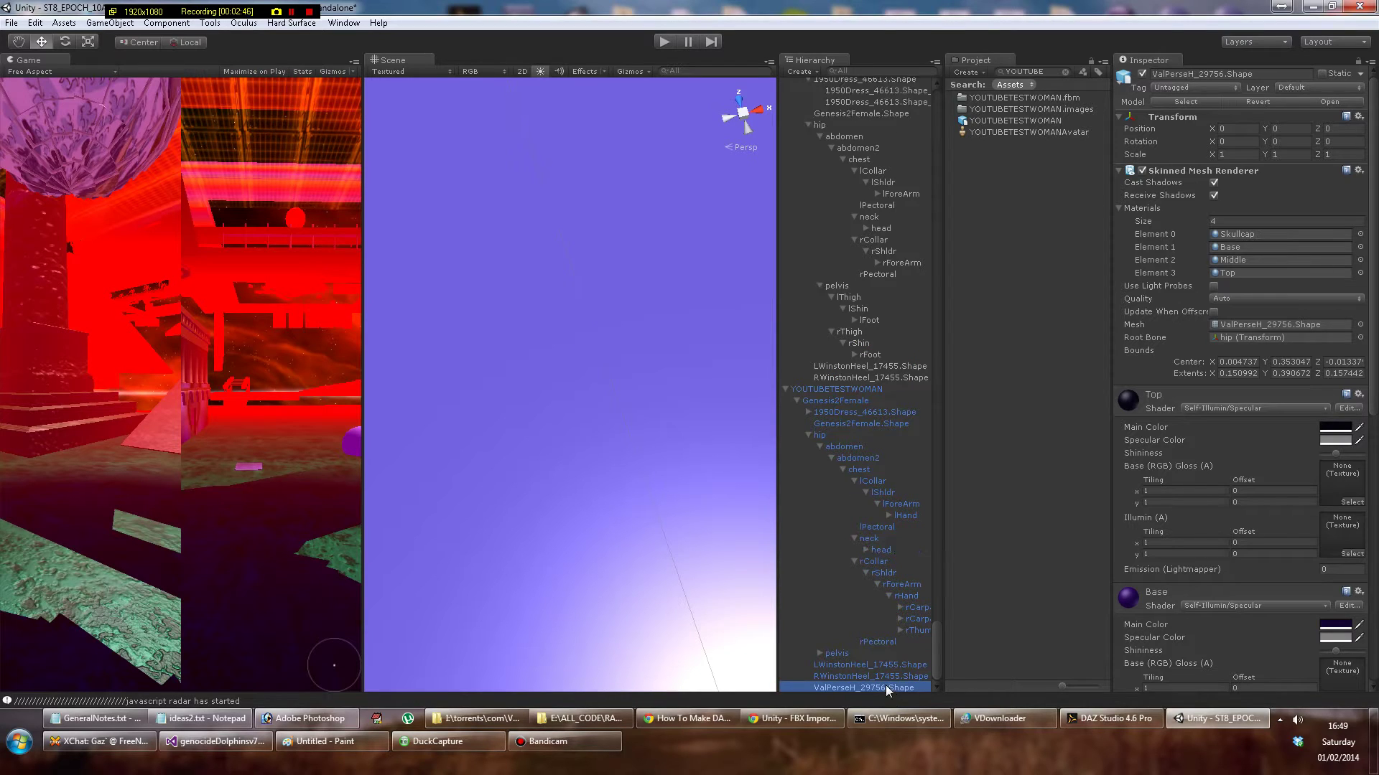
pyautogui.click(590, 374)
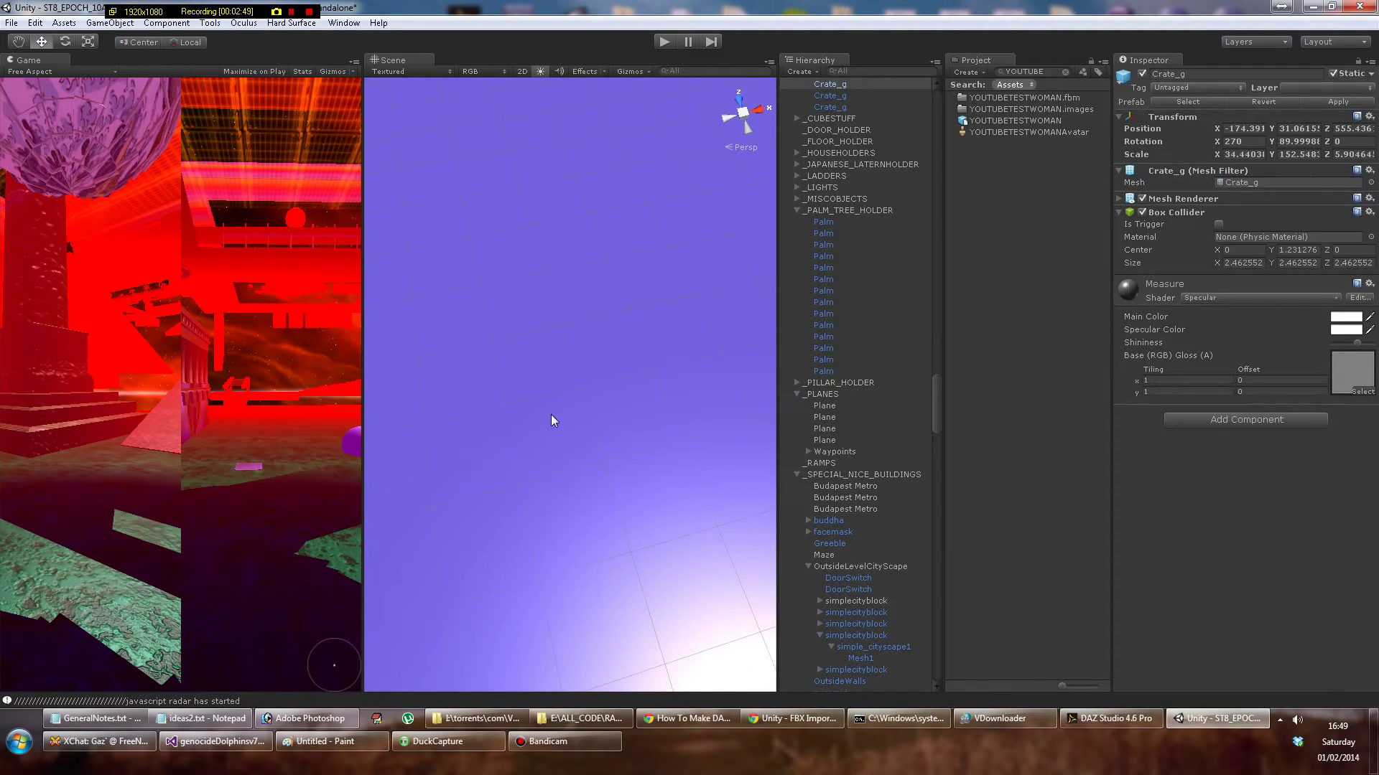
# Examine the standing woman character and her shadow in the scene from close up and from further away.
pyautogui.scroll(-8, 564, 411)
pyautogui.keyDown('alt'); pyautogui.moveTo(610, 504); pyautogui.dragTo(611, 260); pyautogui.keyUp('alt')
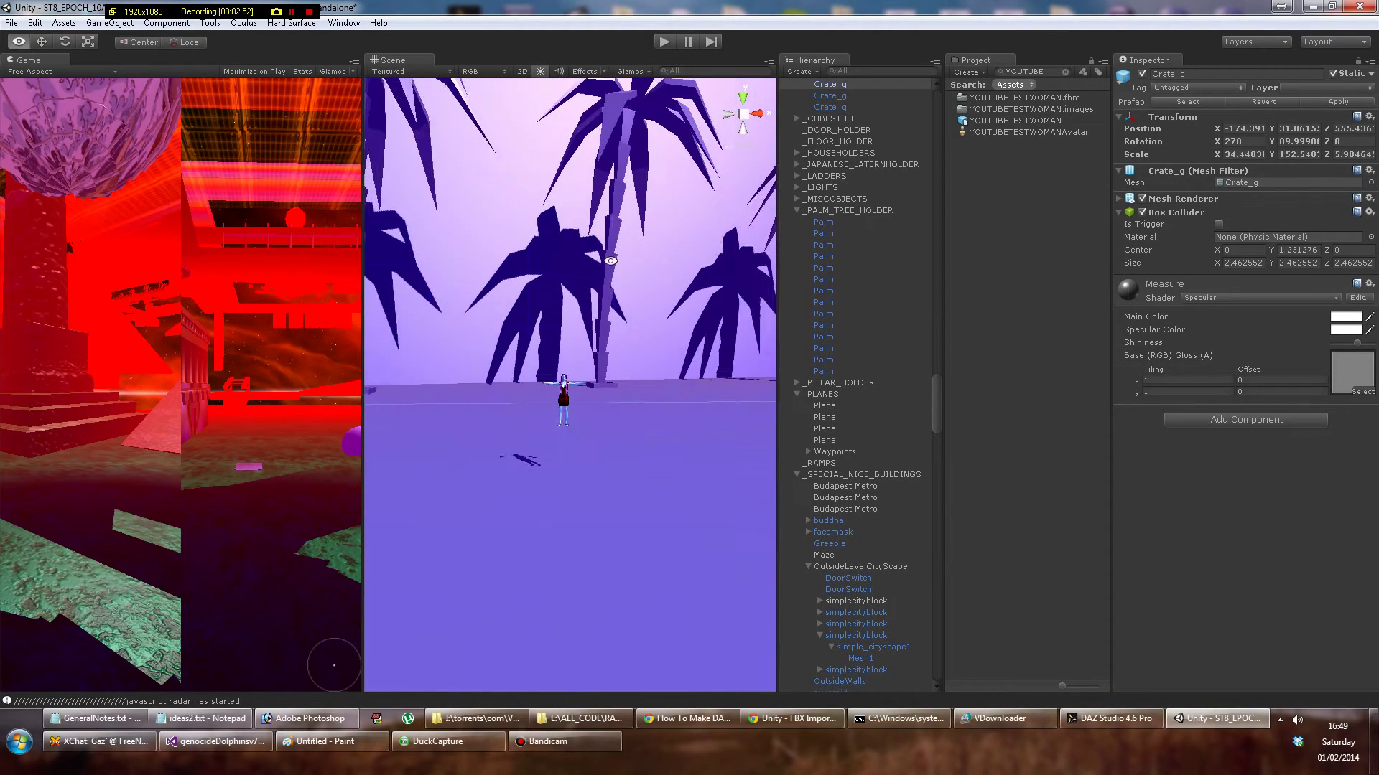
pyautogui.scroll(5, 567, 487)
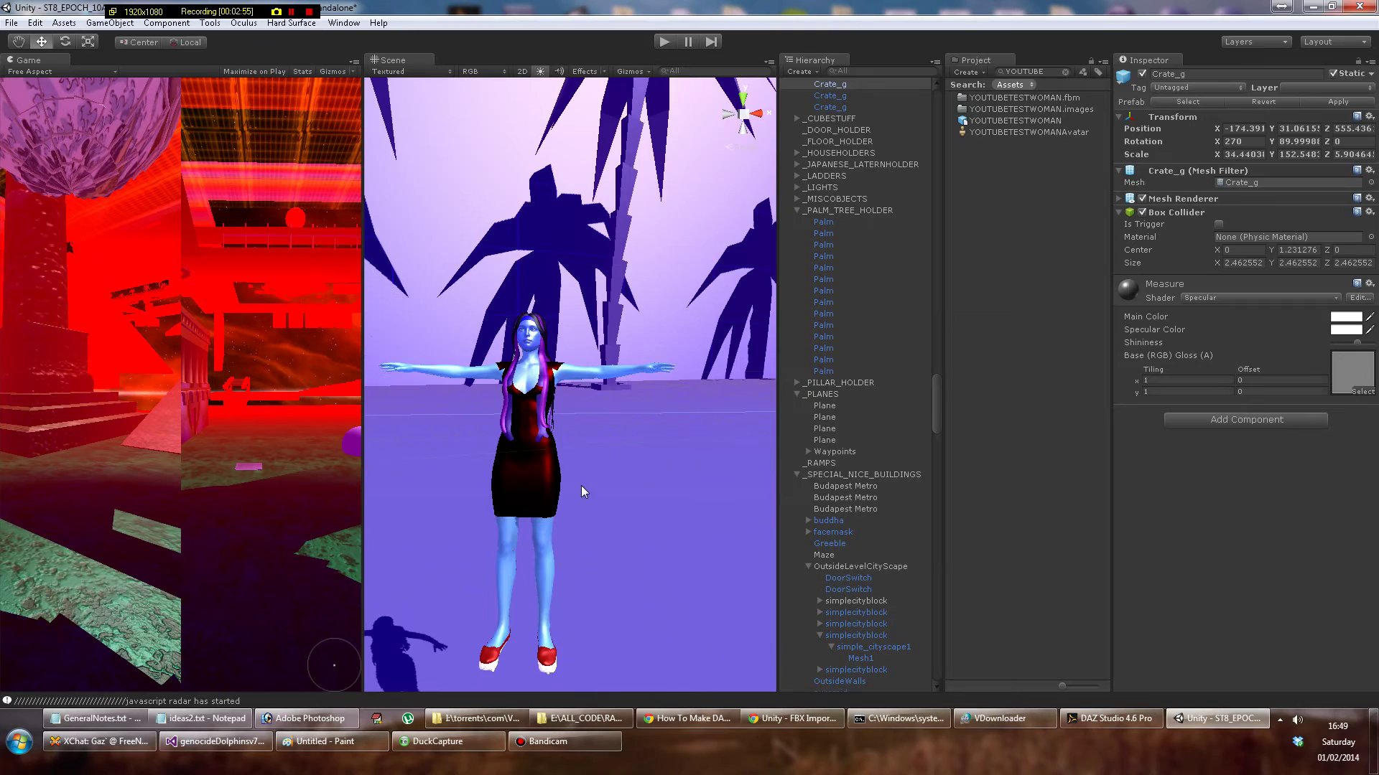
pyautogui.moveTo(580, 485)
pyautogui.mouseDown(button='middle')
pyautogui.moveTo(656, 483)
pyautogui.moveTo(600, 473)
pyautogui.mouseUp(button='middle')
pyautogui.scroll(-2, 603, 474)
pyautogui.scroll(-5, 603, 474)
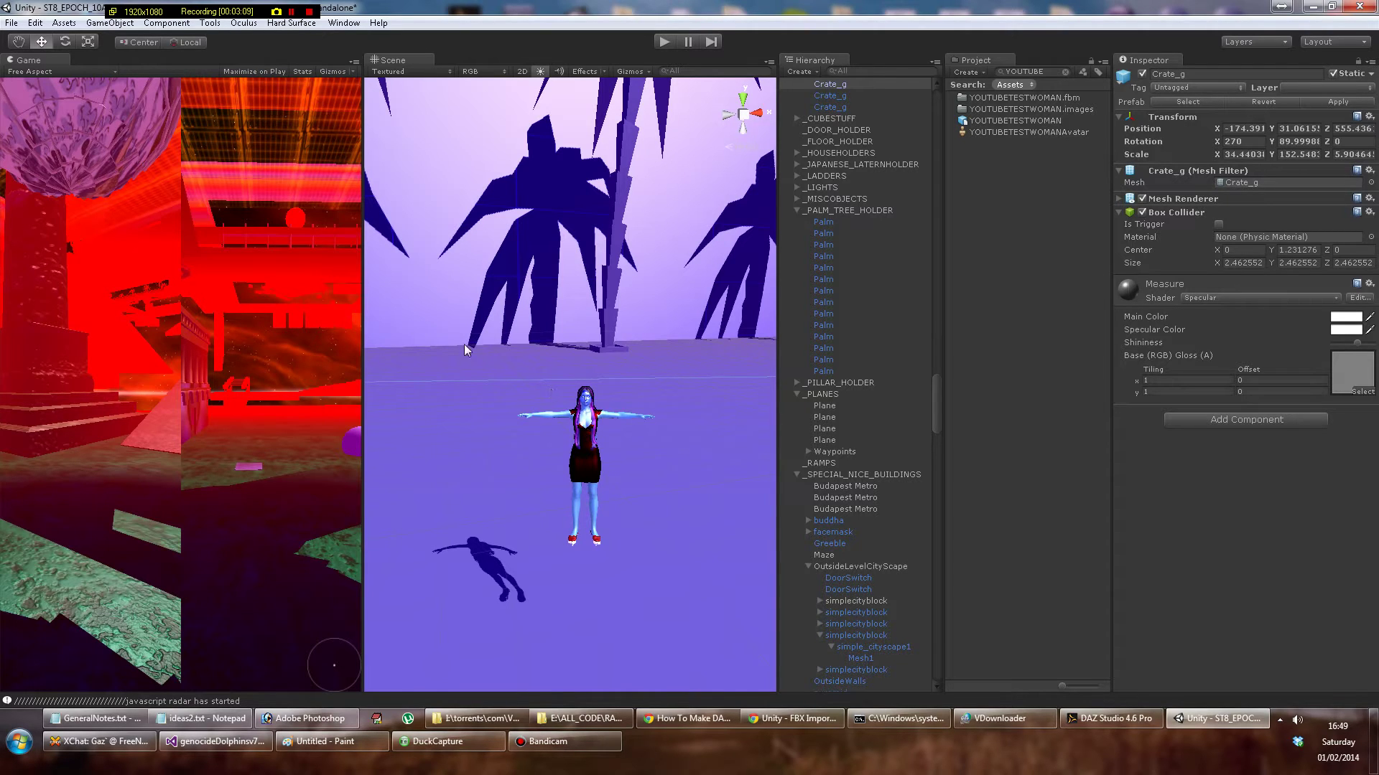
pyautogui.scroll(-5, 597, 419)
pyautogui.moveTo(598, 419); pyautogui.dragTo(587, 363, button='middle')
pyautogui.scroll(5, 588, 363)
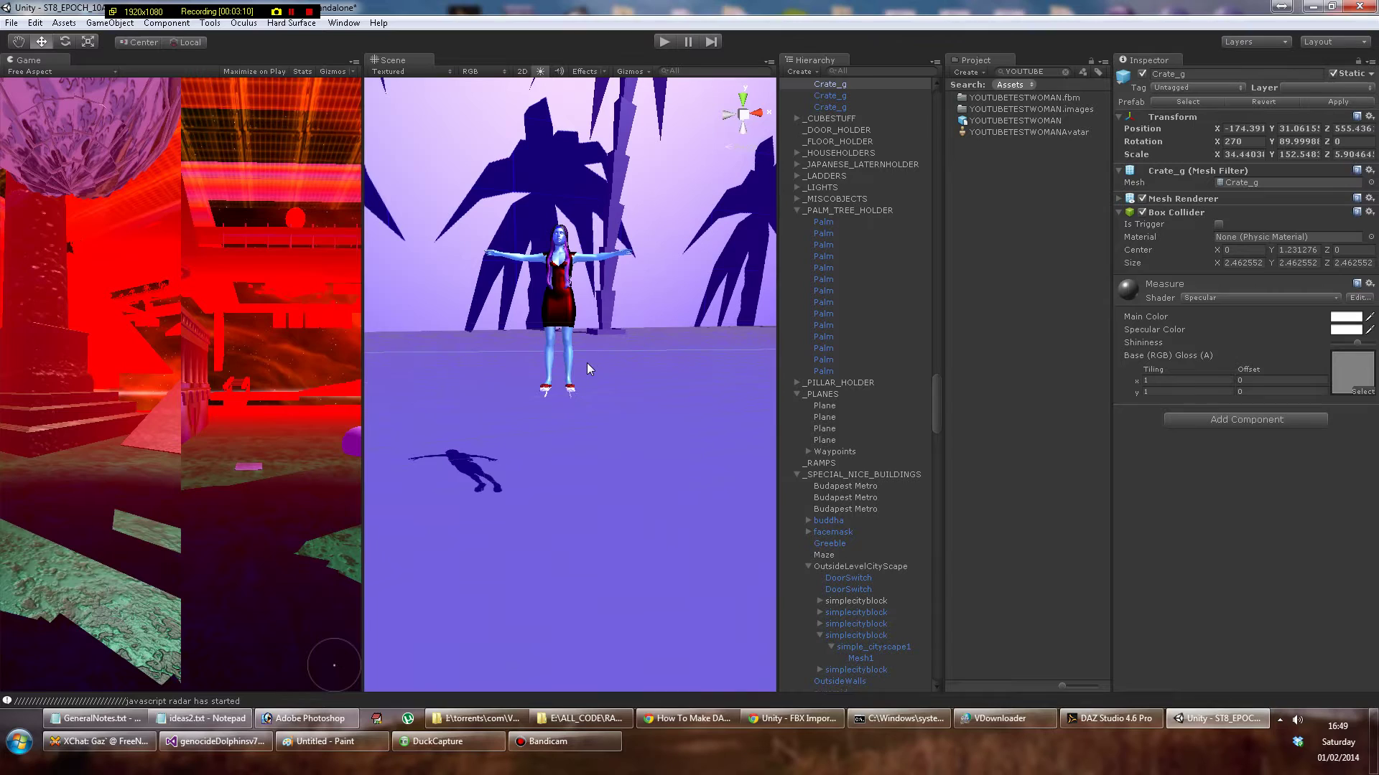
pyautogui.scroll(3, 585, 361)
pyautogui.moveTo(532, 258); pyautogui.dragTo(554, 299, button='middle')
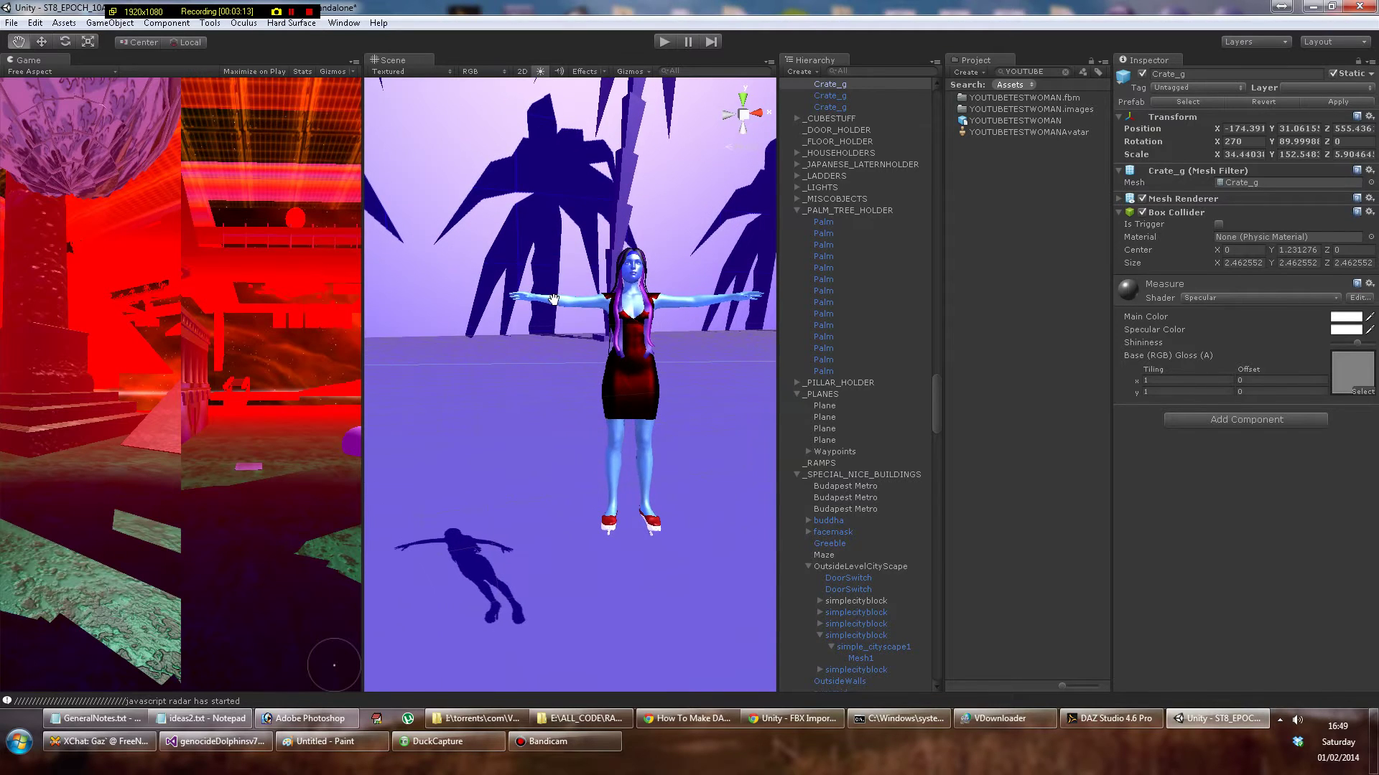
pyautogui.scroll(-3, 567, 323)
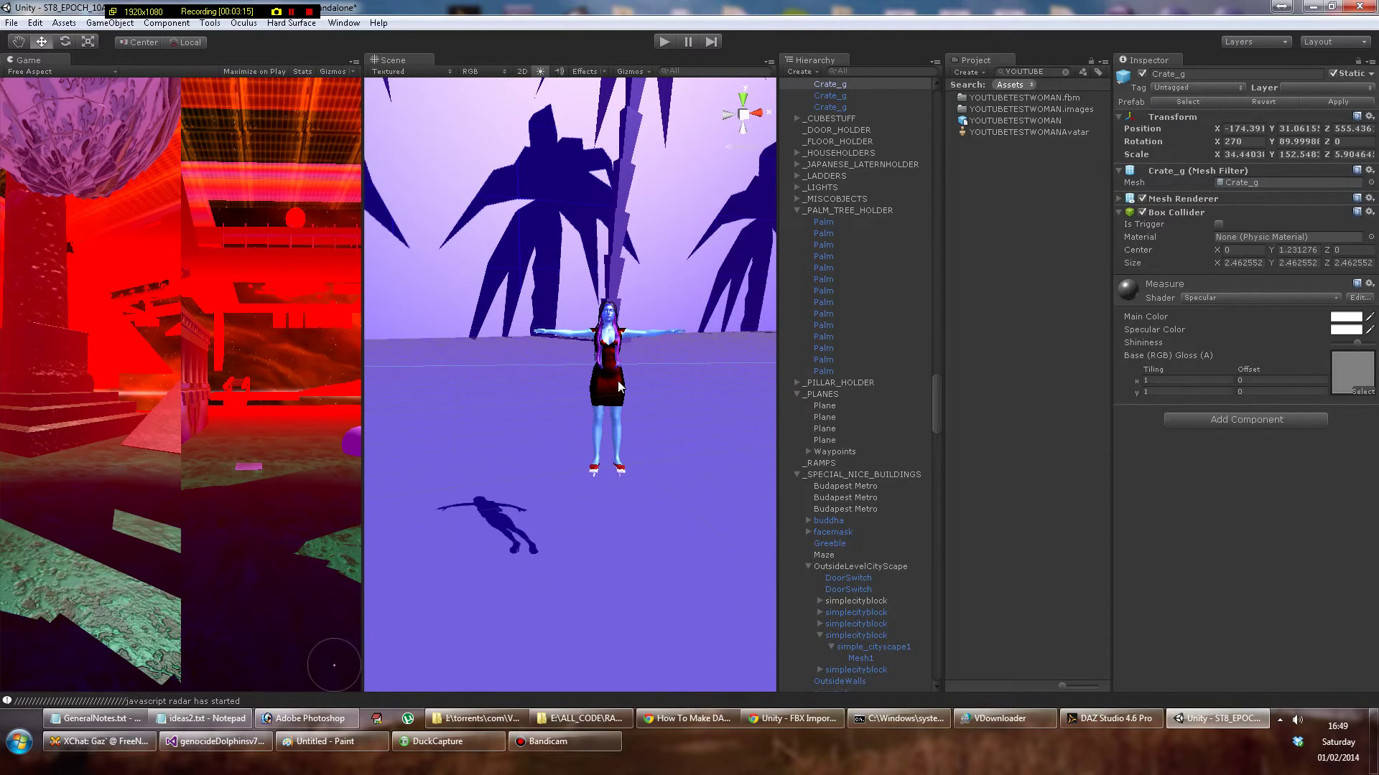
# Select the YOUTUBETESTWOMAN character in the scene and open the Shooter AI tool for creating a new character.
pyautogui.click(618, 379)
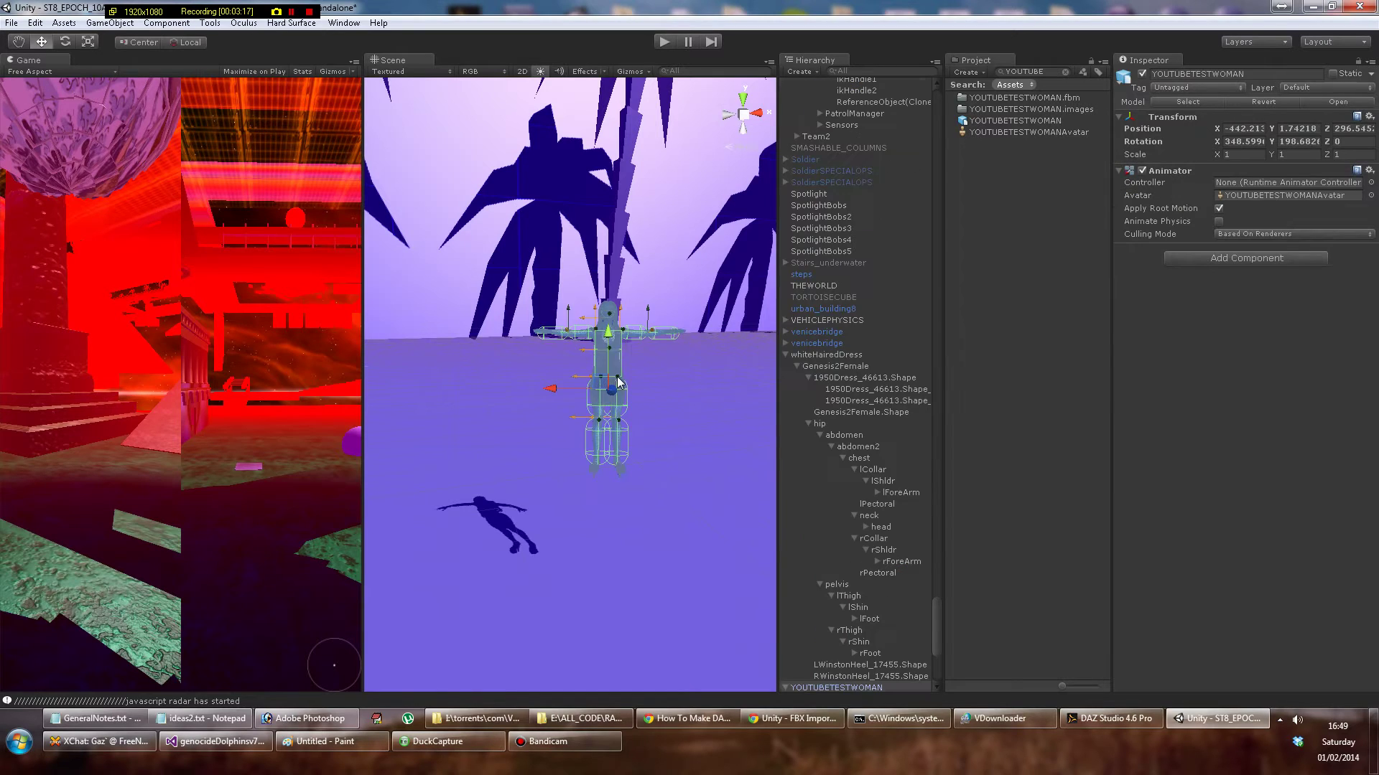
pyautogui.scroll(3, 617, 376)
pyautogui.scroll(-3, 618, 376)
pyautogui.scroll(-2, 718, 428)
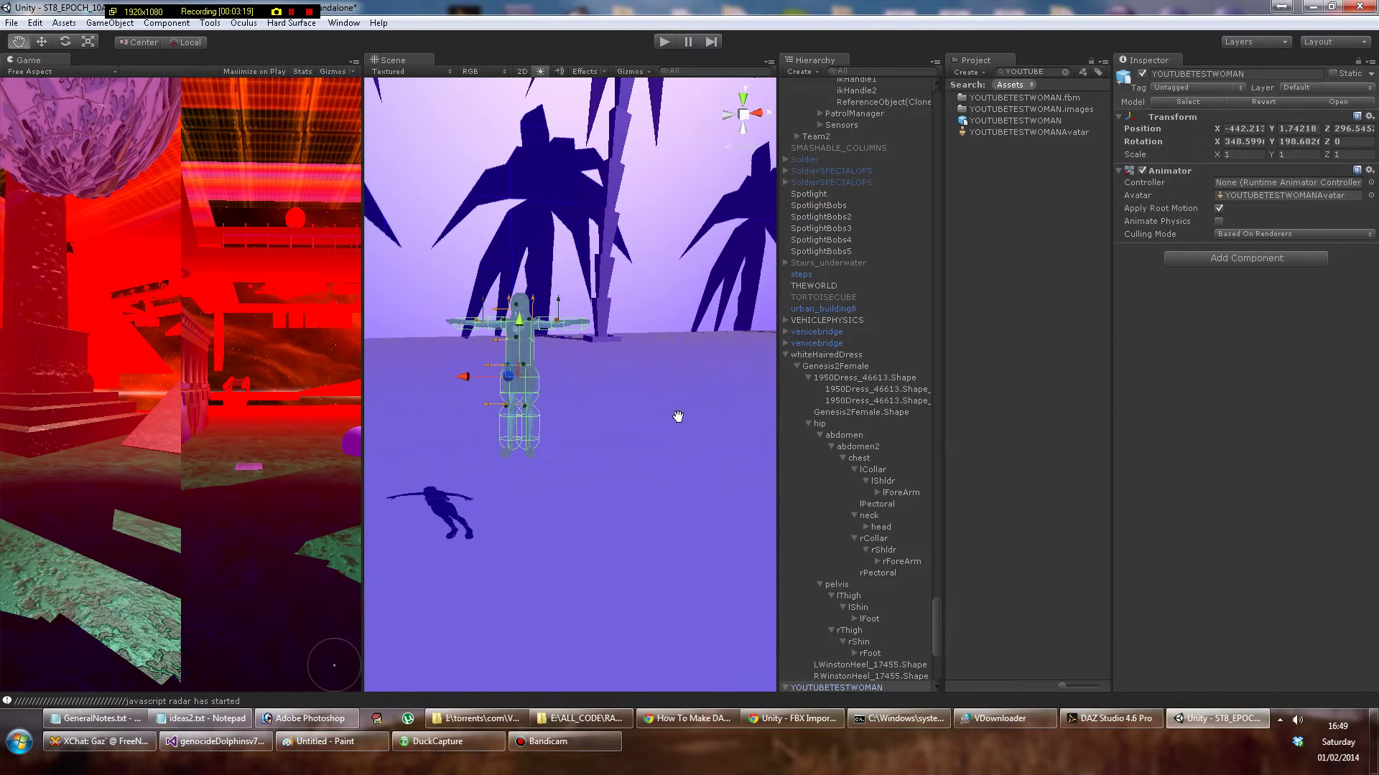
pyautogui.moveTo(678, 417); pyautogui.dragTo(533, 402, button='middle')
pyautogui.moveTo(461, 430); pyautogui.dragTo(551, 424, button='middle')
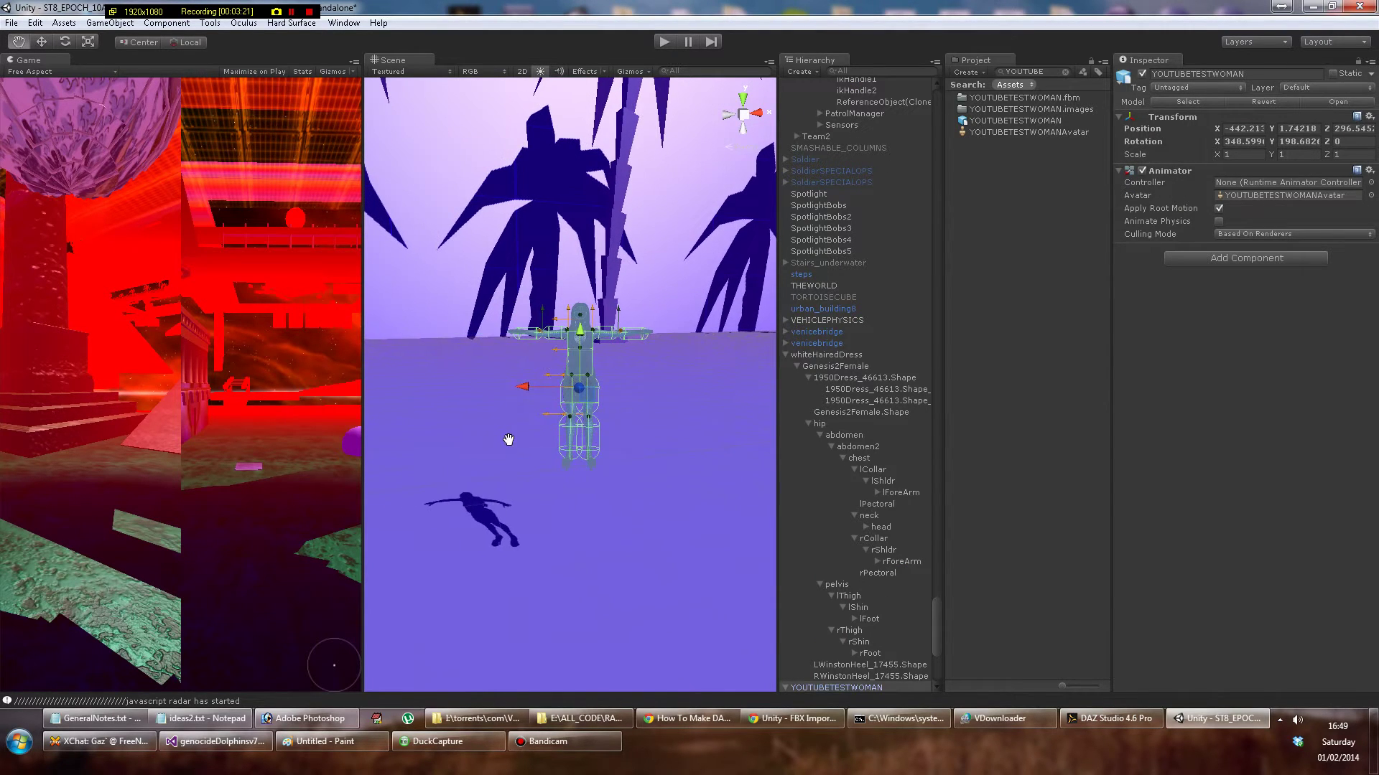
pyautogui.click(126, 24)
pyautogui.moveTo(230, 41)
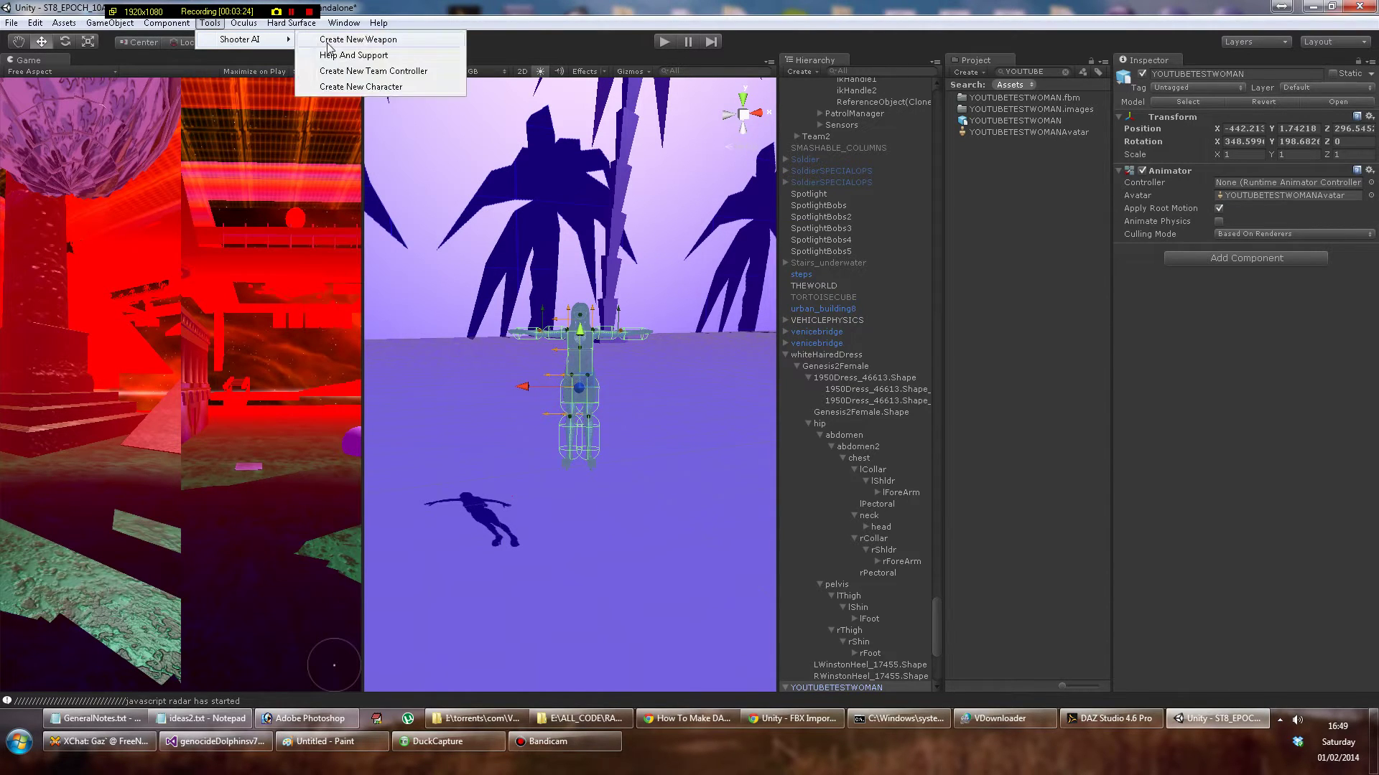
pyautogui.click(349, 88)
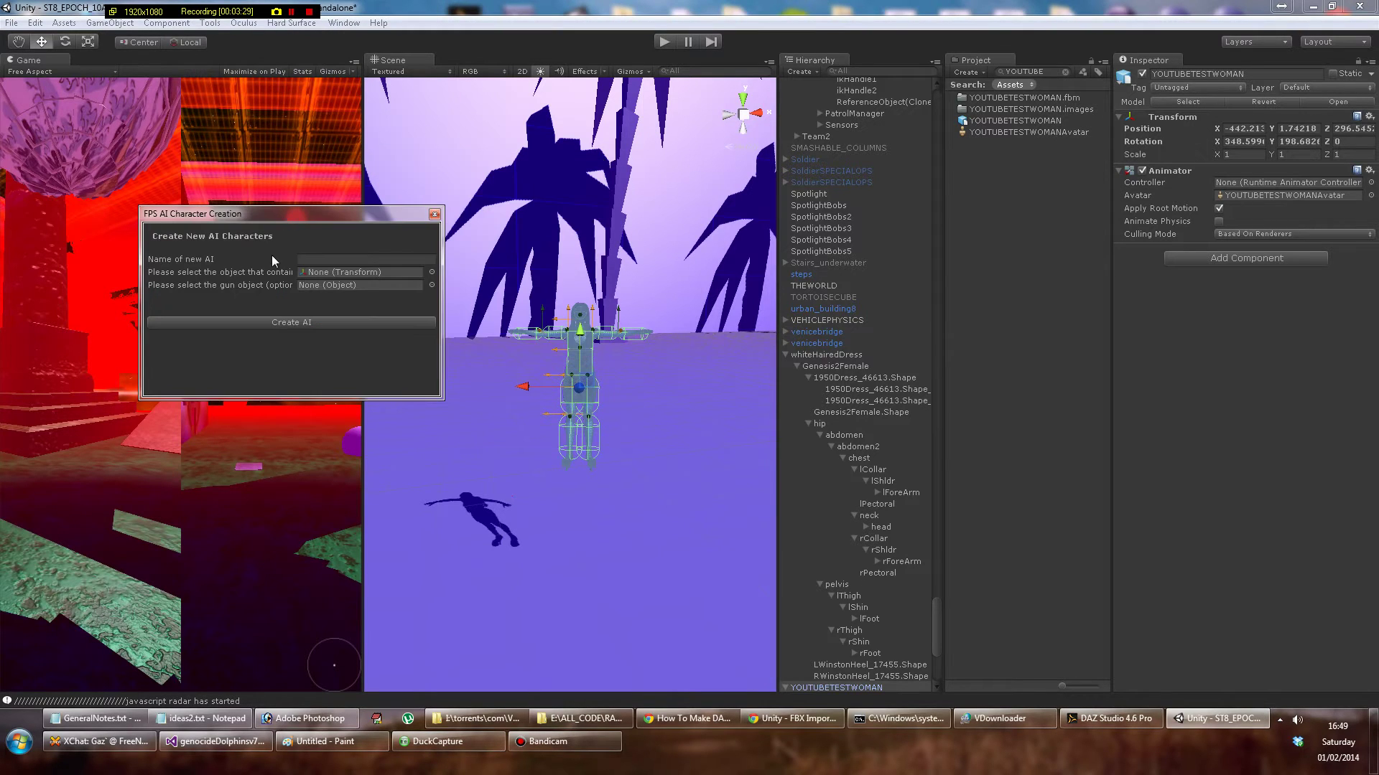
# Name the new AI YOUTUBEAI, and assign the YOUTUBETESTWOMAN root object as its model.
pyautogui.click(337, 262)
pyautogui.write('YOUTUBEAI')
pyautogui.moveTo(443, 337); pyautogui.dragTo(499, 337)
pyautogui.moveTo(364, 216); pyautogui.dragTo(225, 205)
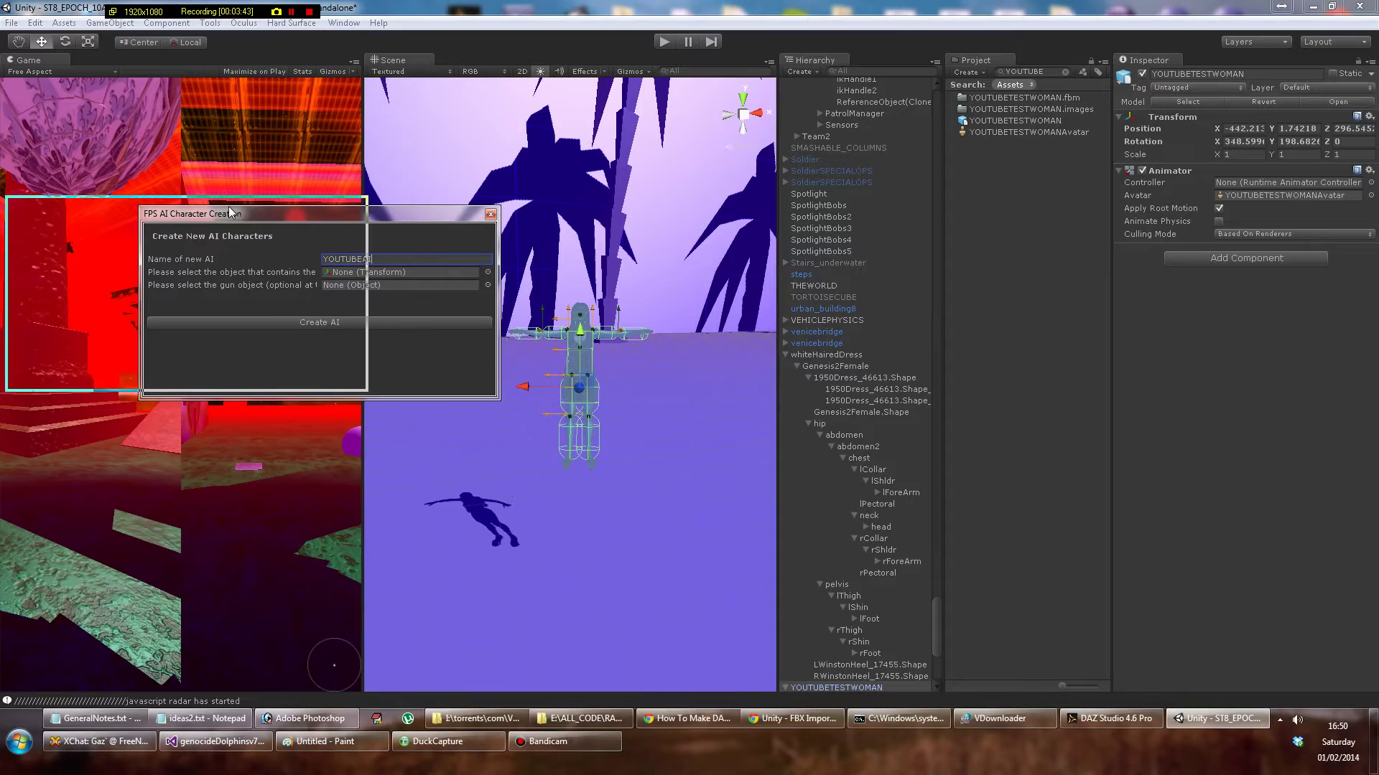
pyautogui.moveTo(357, 317); pyautogui.dragTo(431, 332)
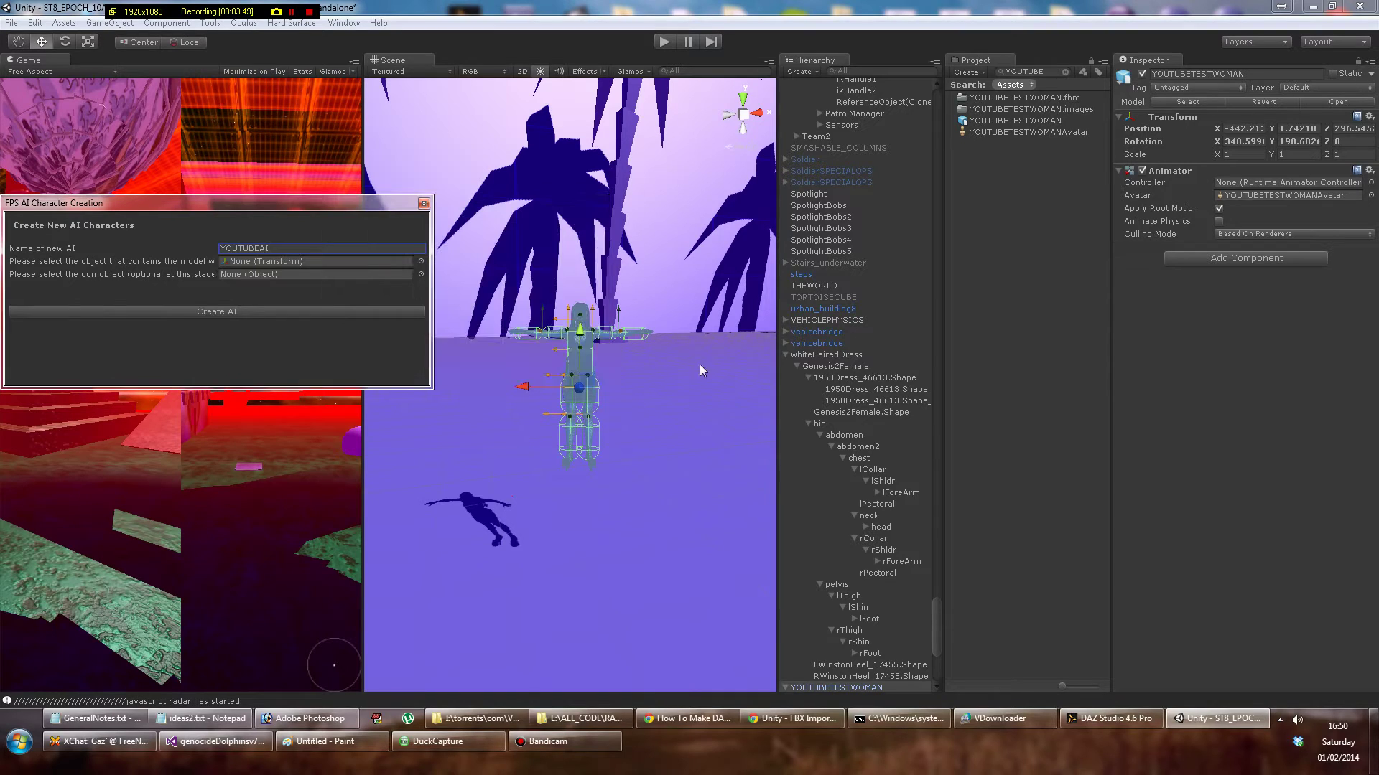
pyautogui.scroll(-3, 836, 617)
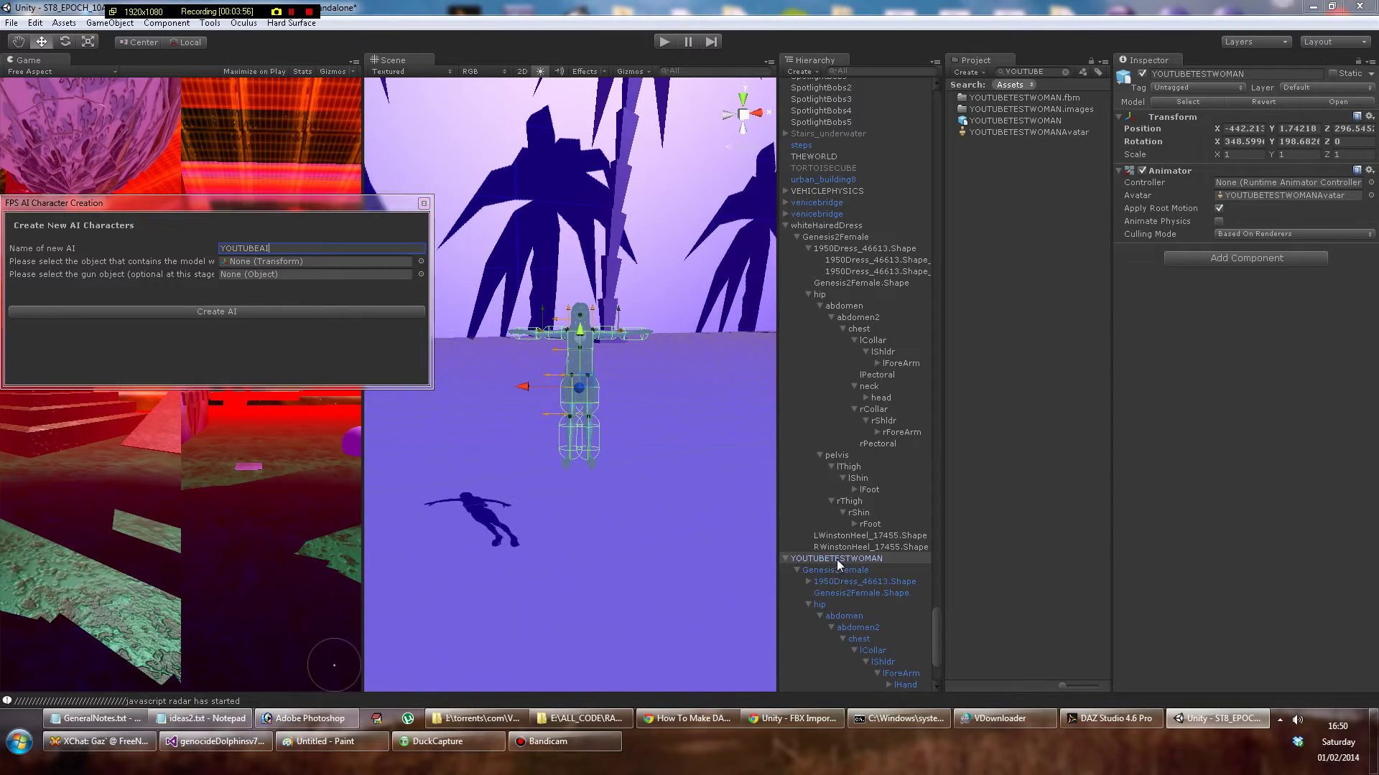
pyautogui.moveTo(837, 558); pyautogui.dragTo(293, 260)
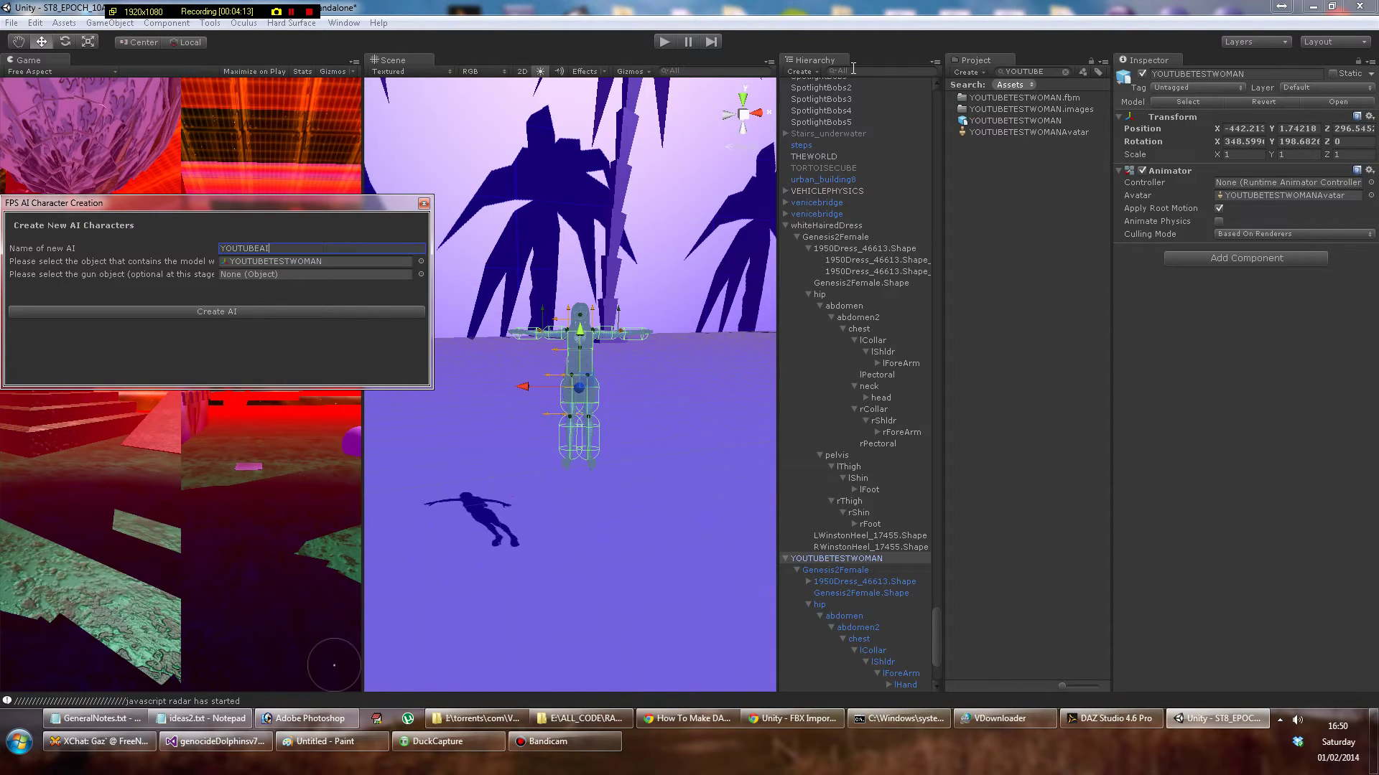
# Search the scene hierarchy for GUN, and replace the search with PISTOL.
pyautogui.click(853, 68)
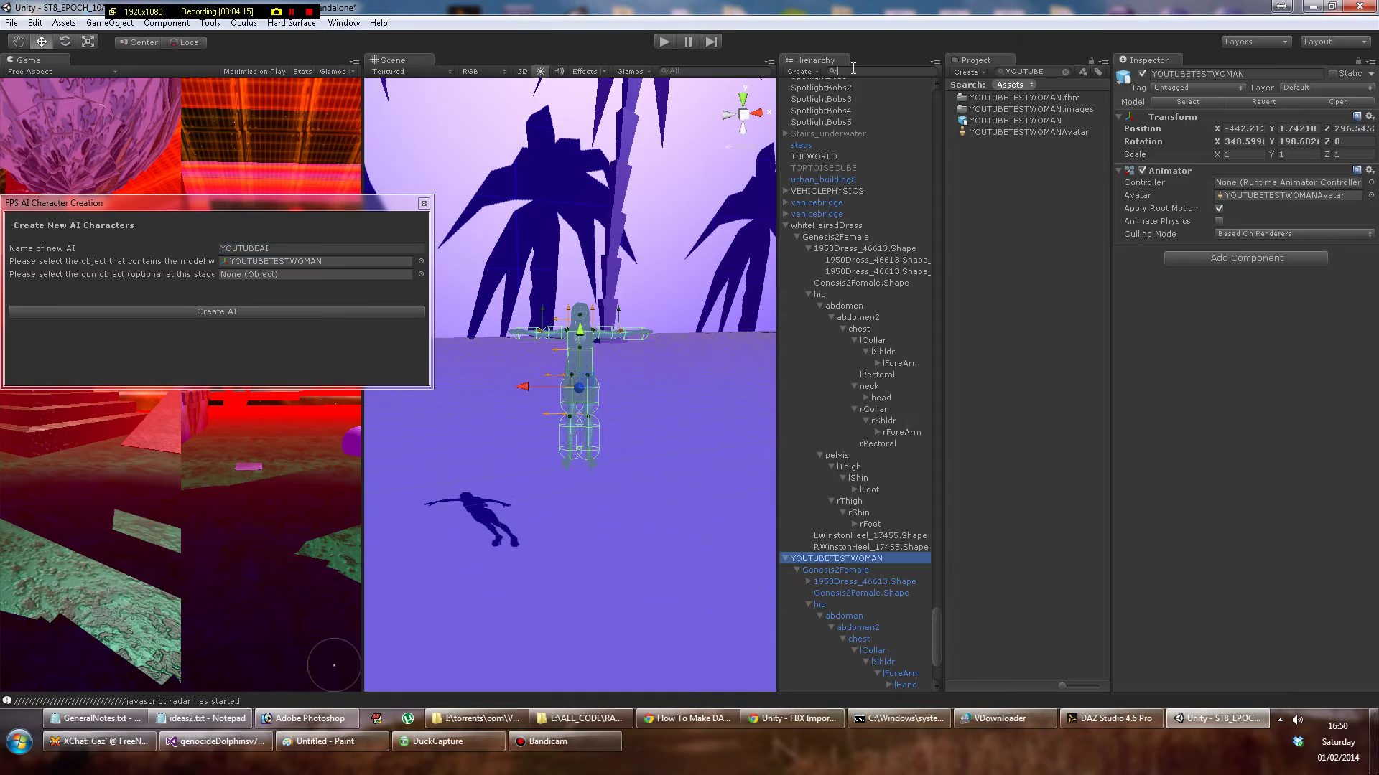
pyautogui.write('GUN')
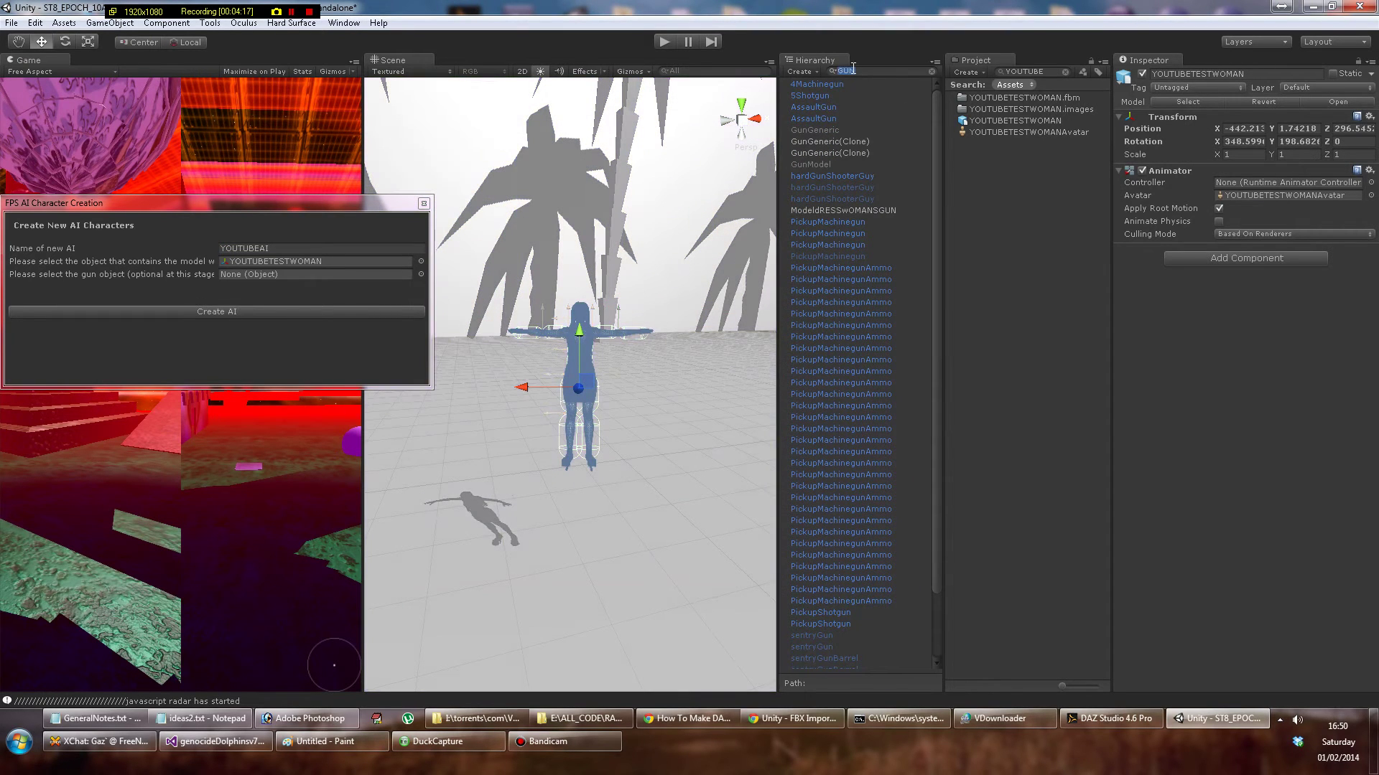
pyautogui.press('BackSpace')
pyautogui.write('PISTOL')
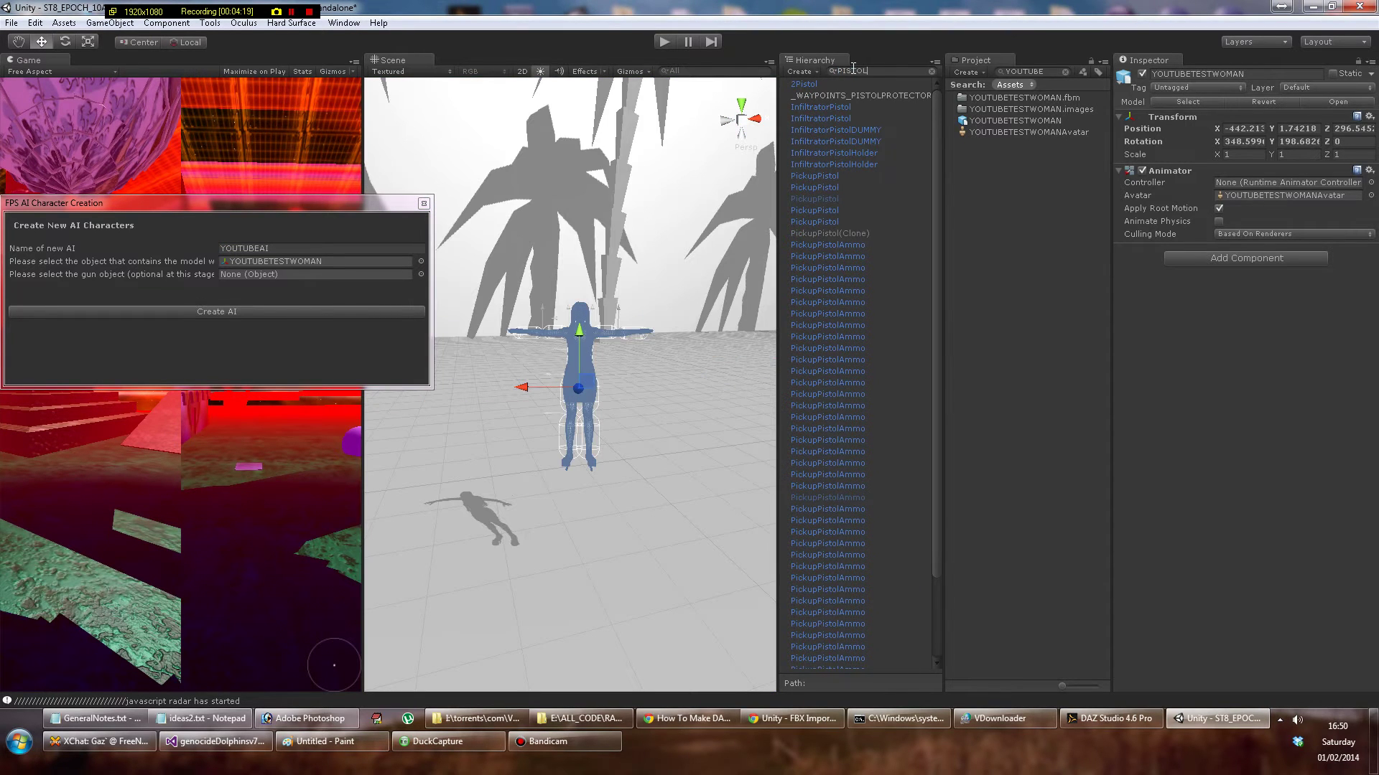
# Check a PickupPistol object up close in the scene and assign it as the new AI's gun object.
pyautogui.doubleClick(818, 210)
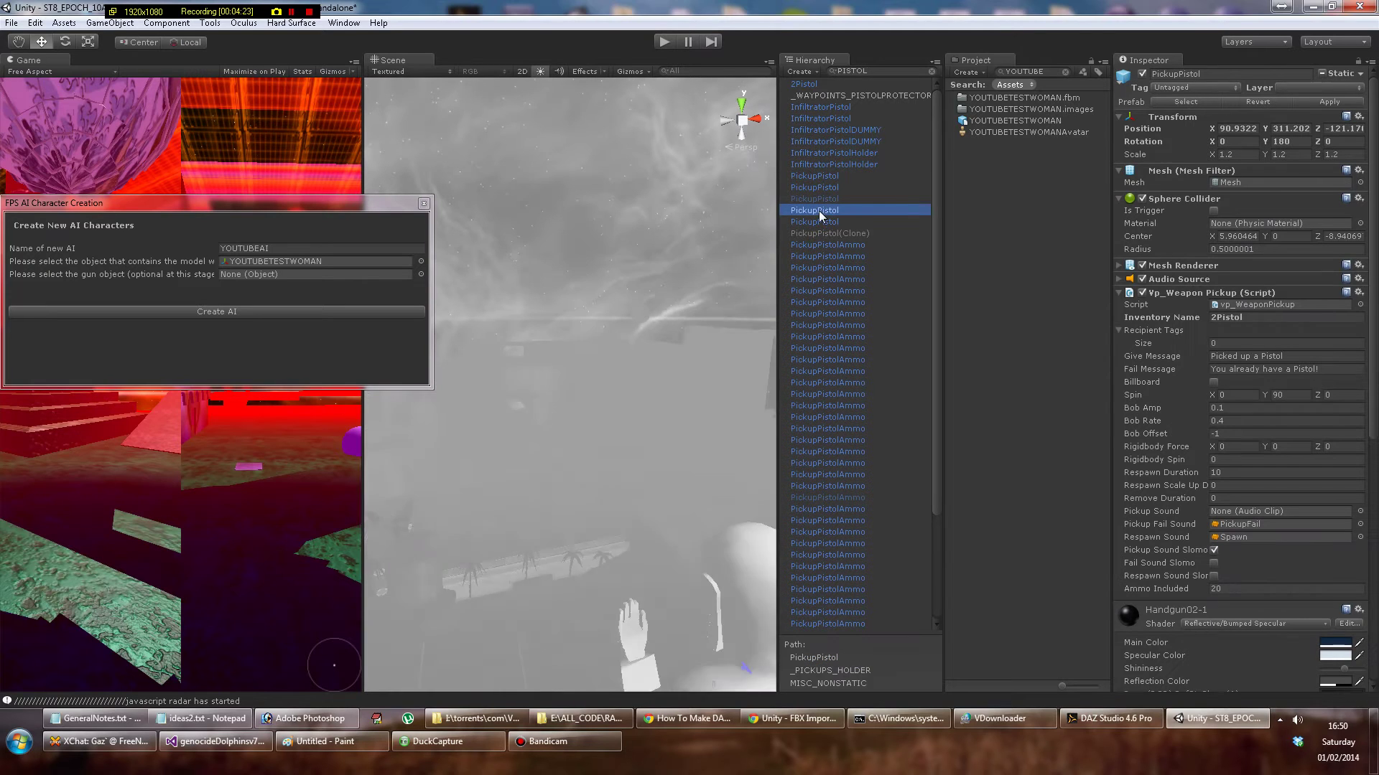
pyautogui.keyDown('alt'); pyautogui.moveTo(640, 472); pyautogui.dragTo(718, 447); pyautogui.keyUp('alt')
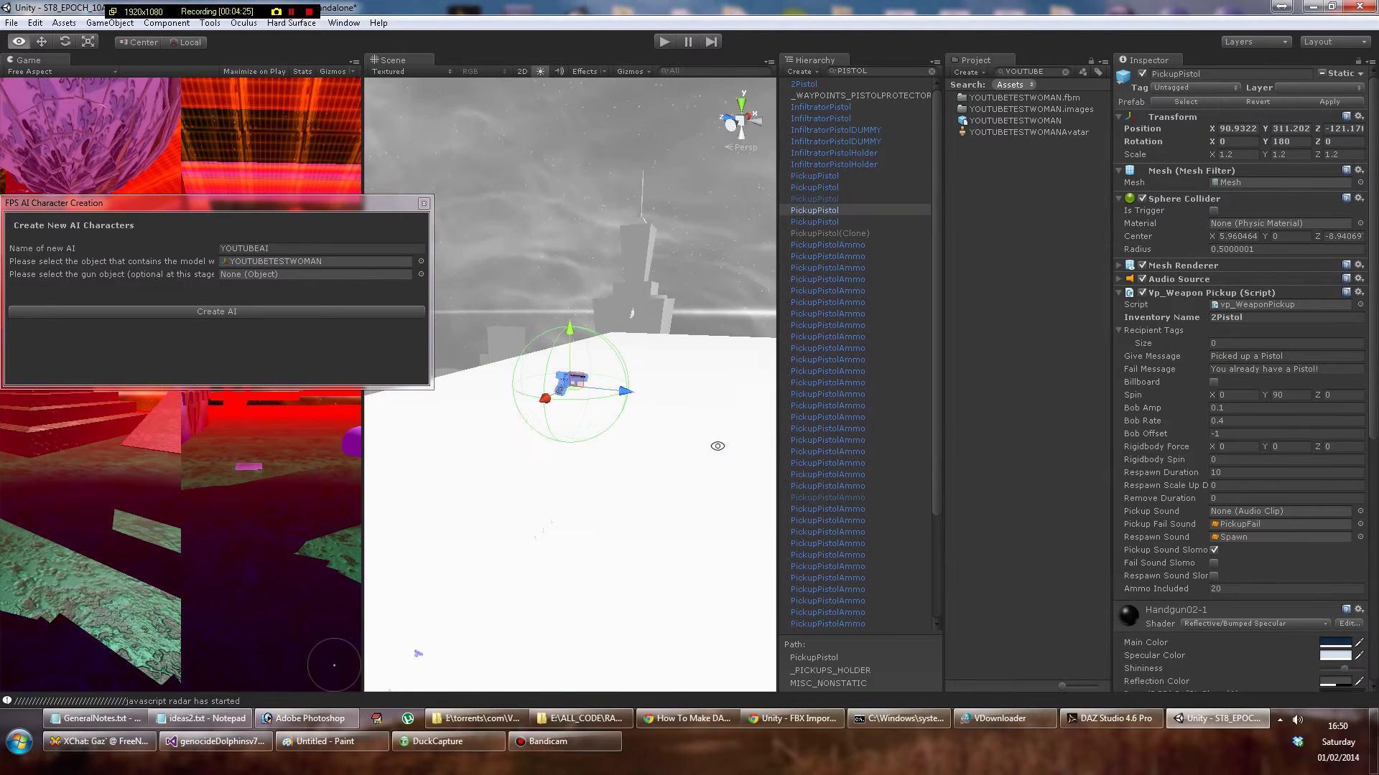
pyautogui.scroll(12, 668, 397)
pyautogui.scroll(3, 668, 401)
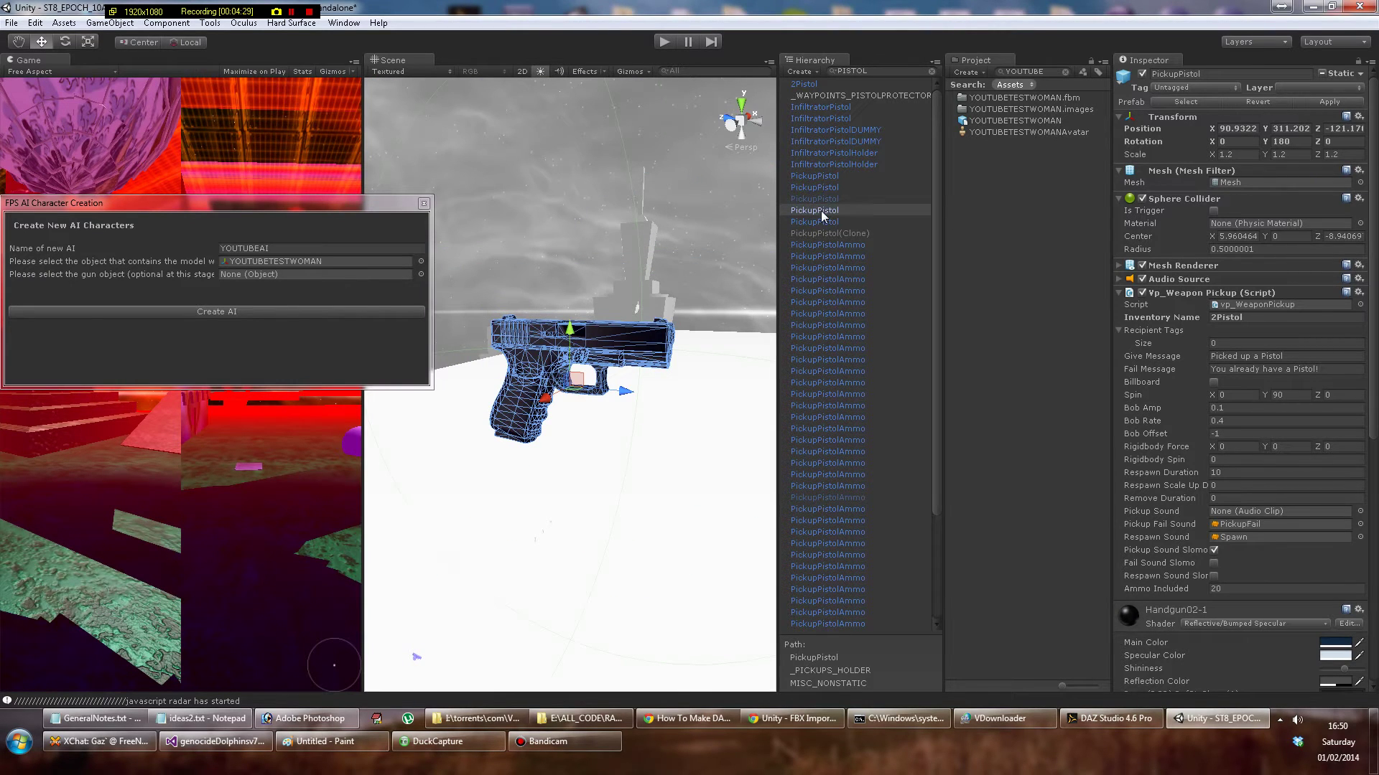
pyautogui.moveTo(821, 209); pyautogui.dragTo(295, 274)
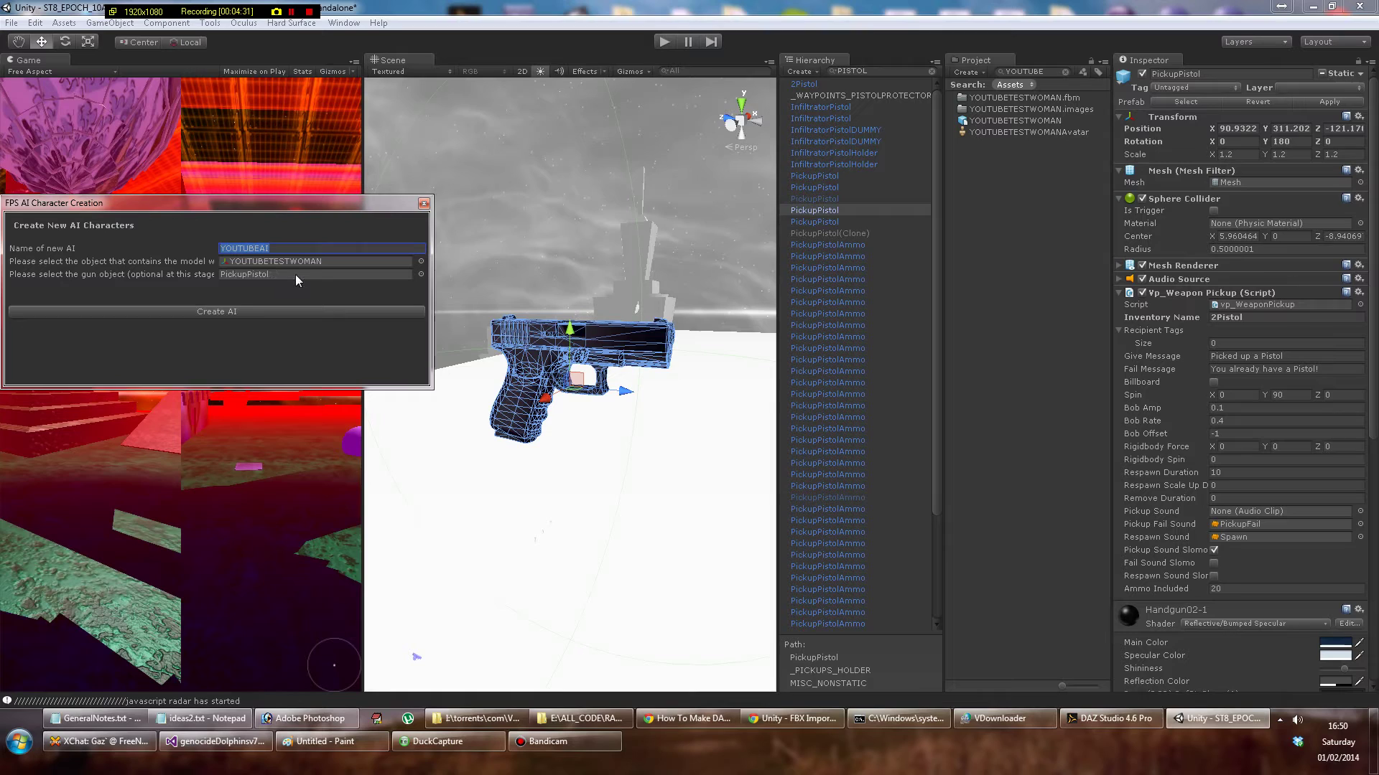
pyautogui.click(295, 274)
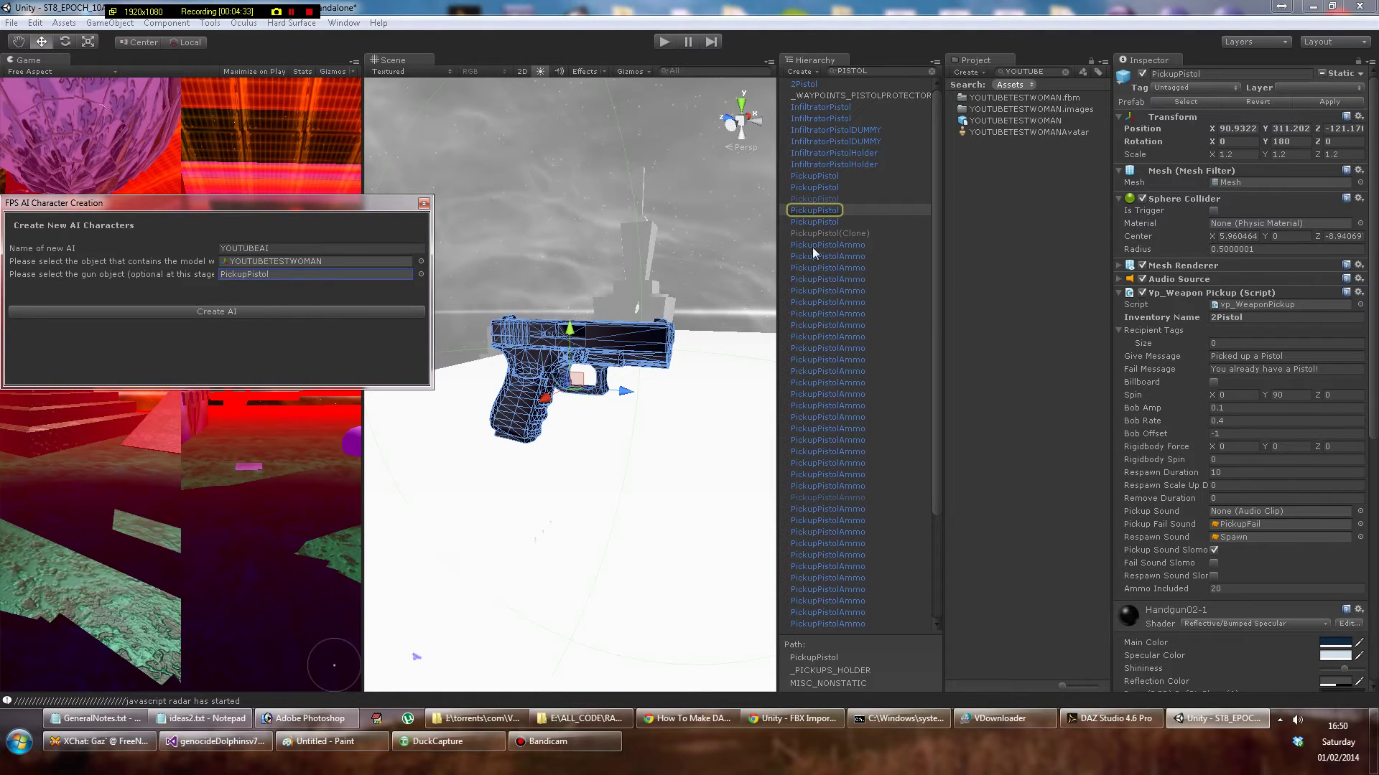
# Disable the Vp_Weapon Pickup script and the Sphere Collider on the PickupPistol, and collapse both components.
pyautogui.click(813, 210)
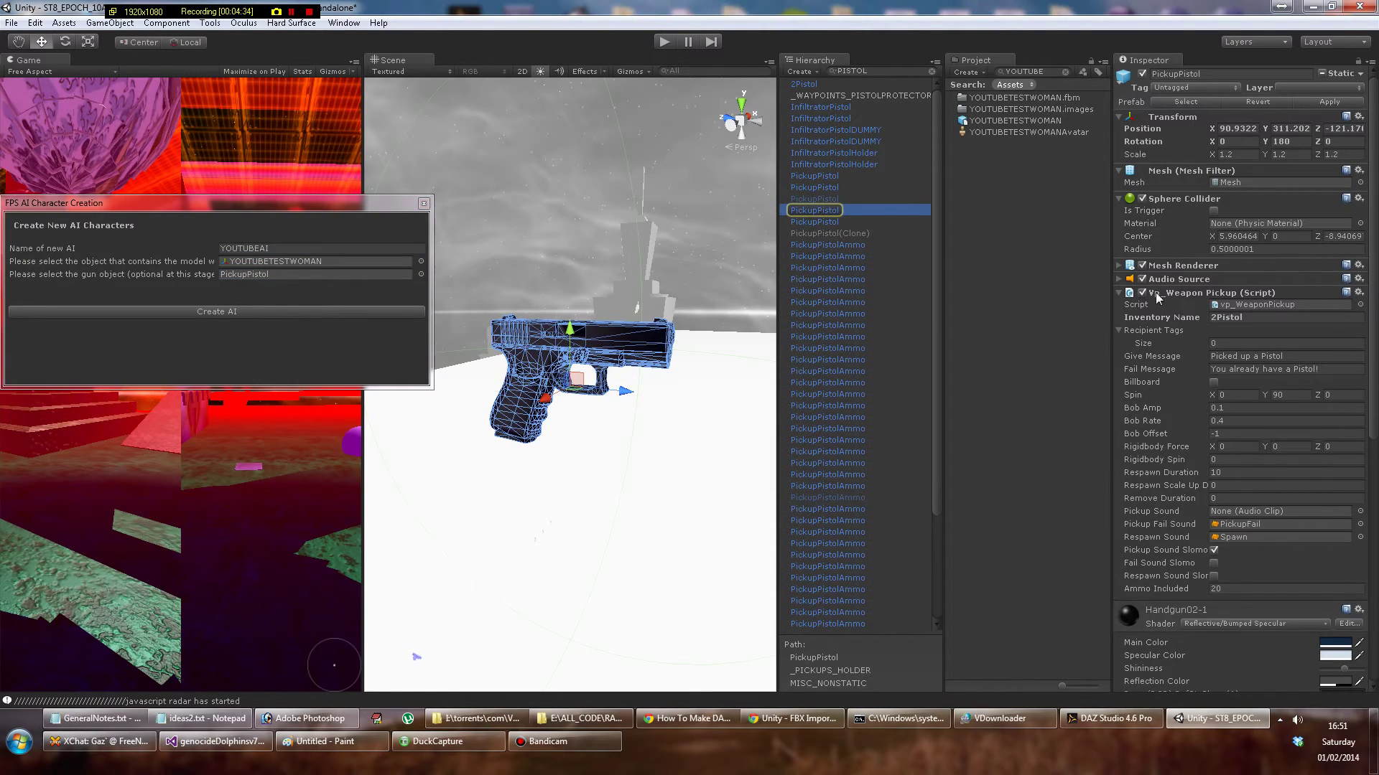
pyautogui.click(1119, 293)
pyautogui.click(1142, 198)
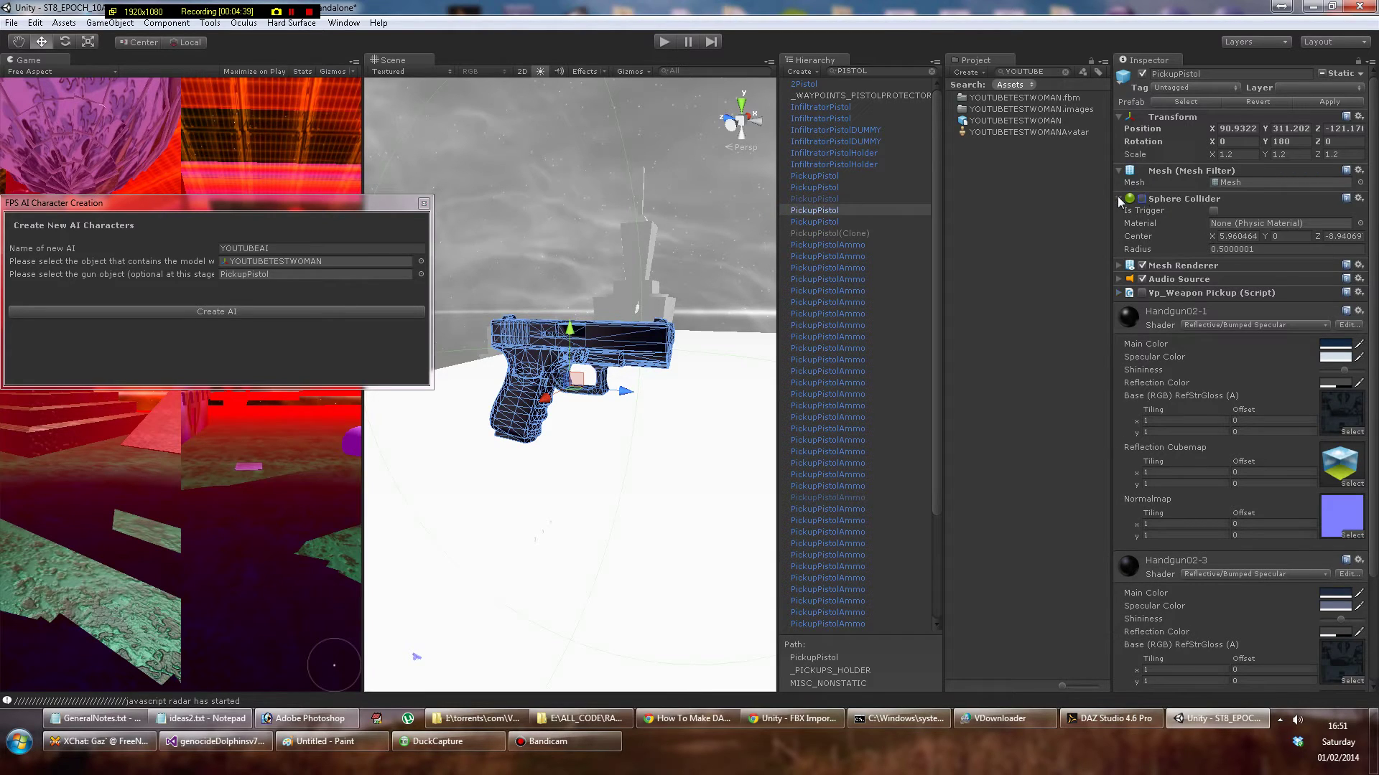
pyautogui.click(1118, 198)
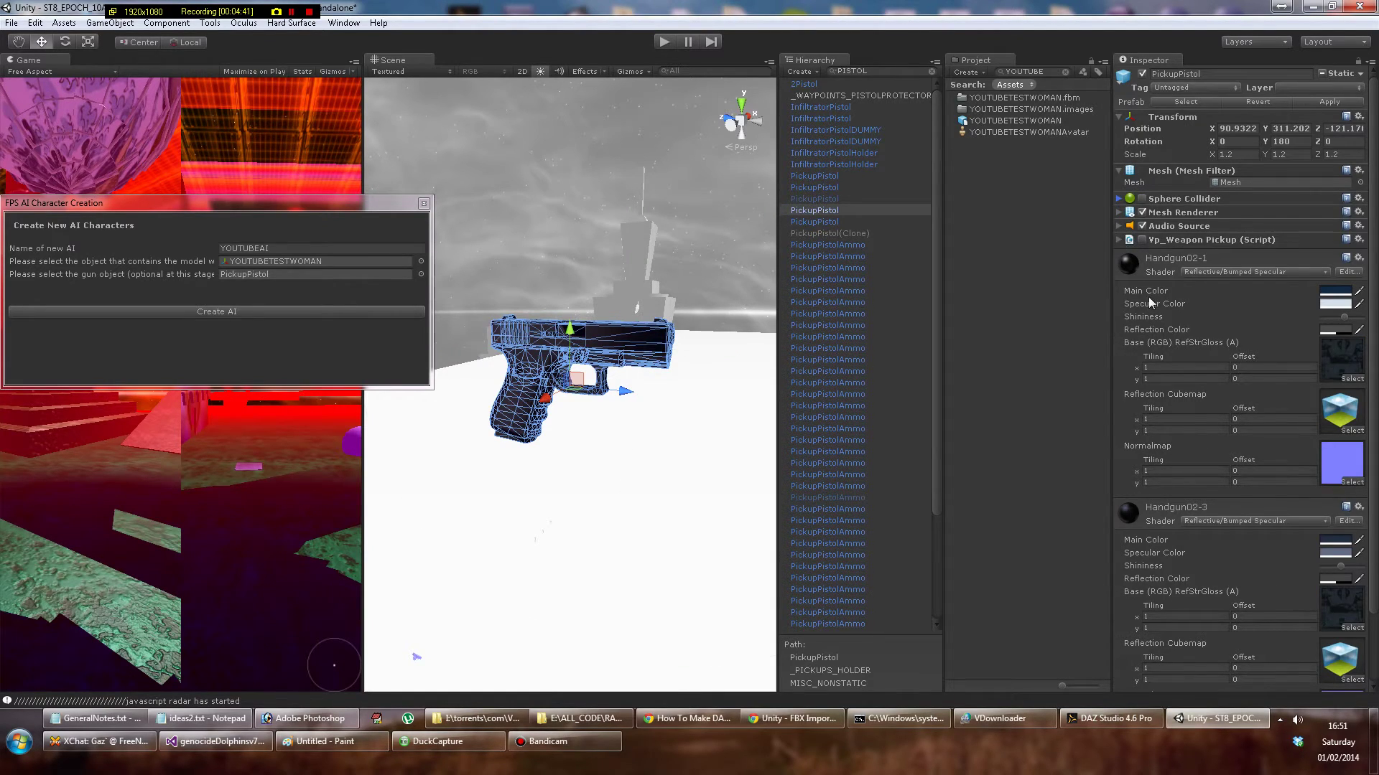
pyautogui.scroll(-3, 1172, 314)
pyautogui.scroll(3, 1171, 316)
# Select the YOUTUBETESTWOMAN root object and set its X and Y rotation to 0.
pyautogui.doubleClick(264, 260)
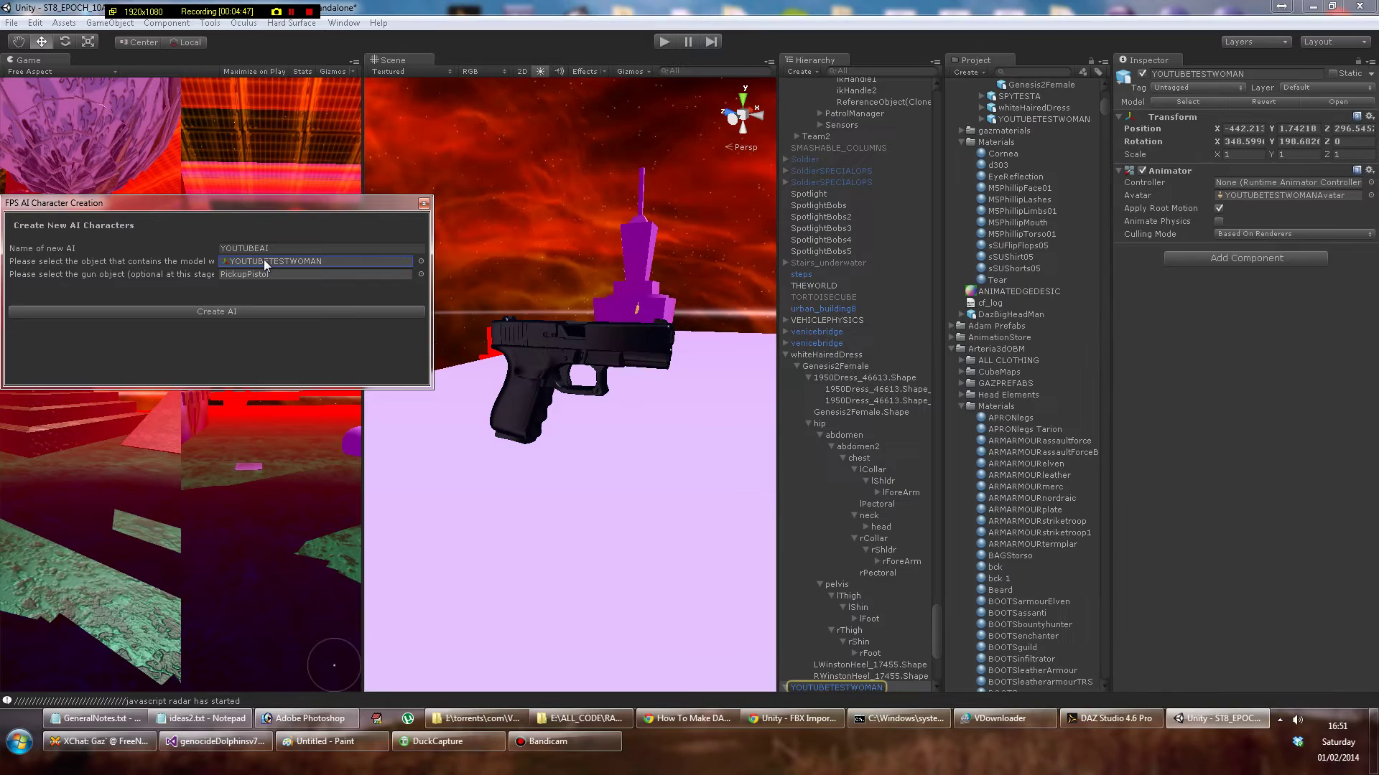
pyautogui.doubleClick(847, 687)
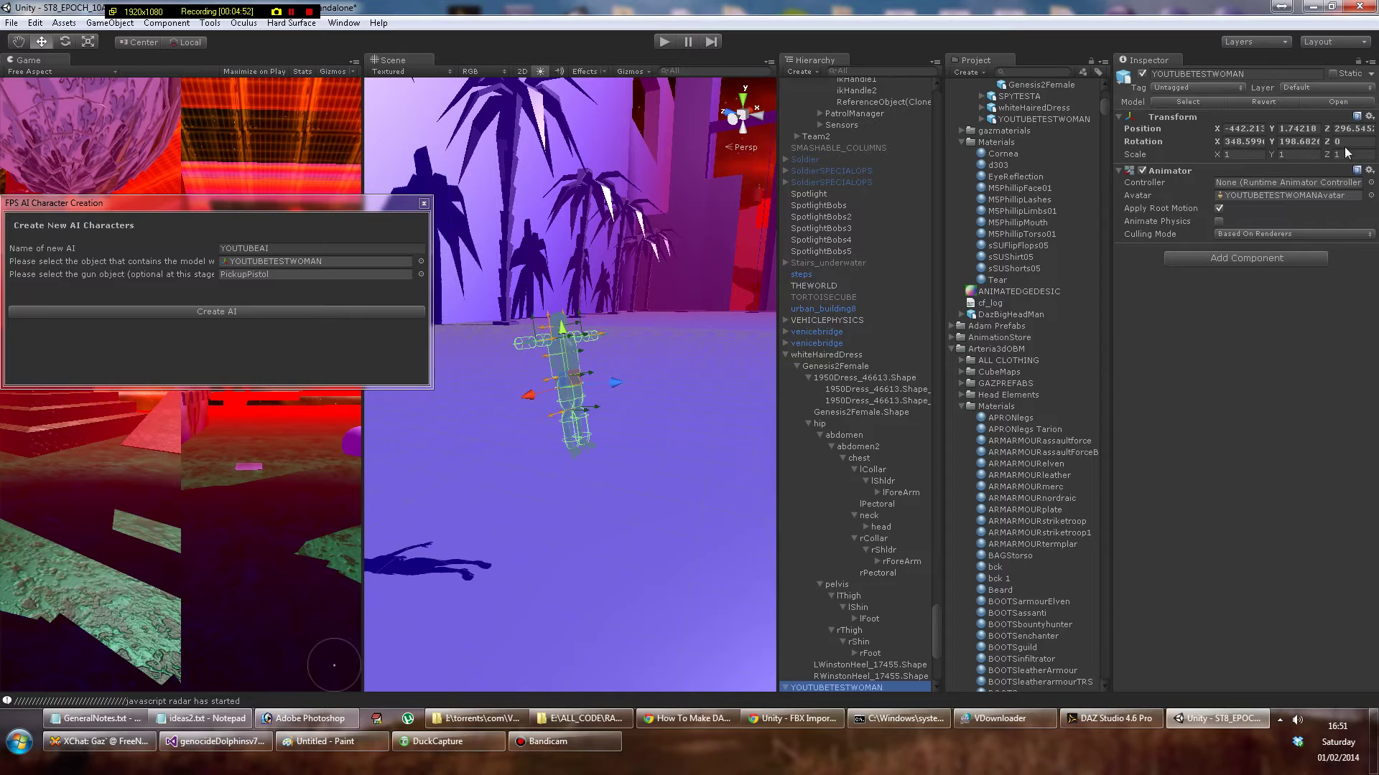
pyautogui.click(1246, 140)
pyautogui.write('0')
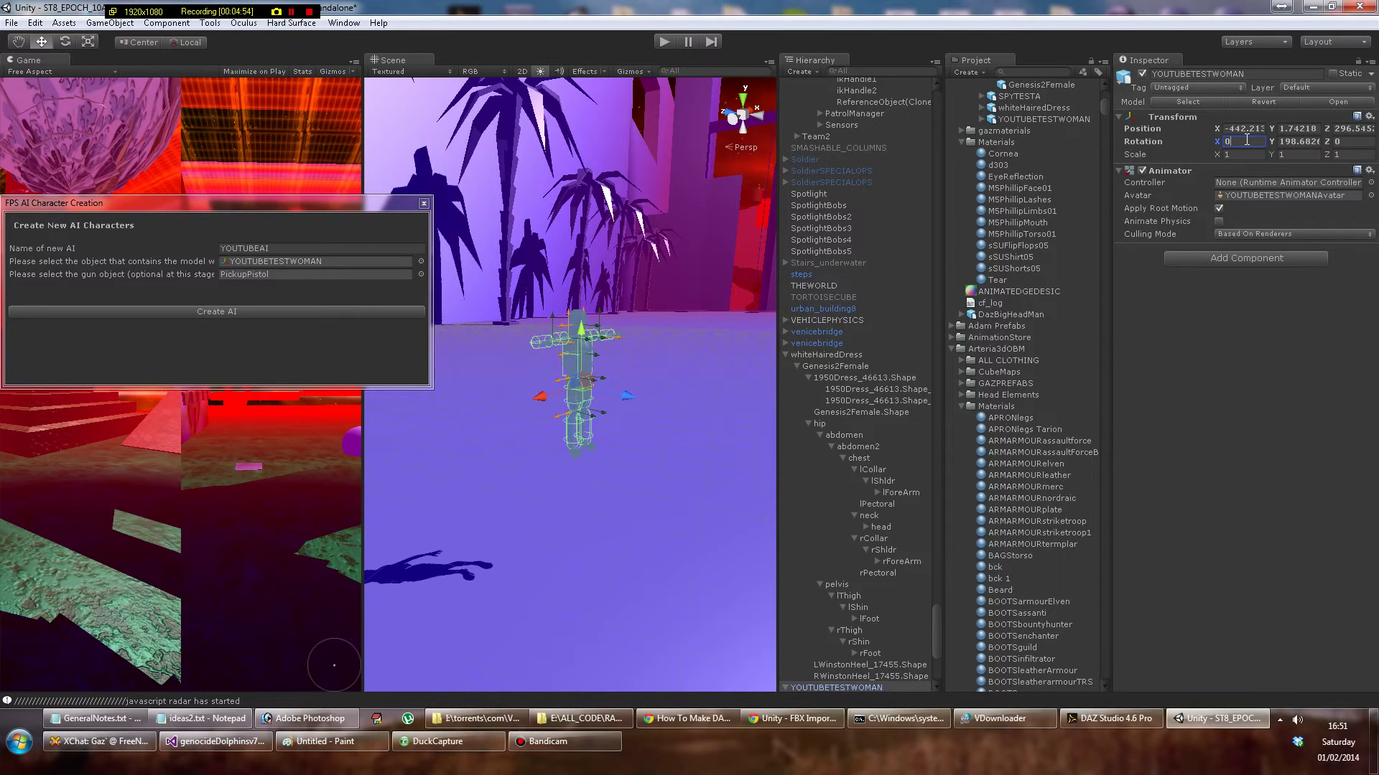
pyautogui.press('Tab')
pyautogui.write('0')
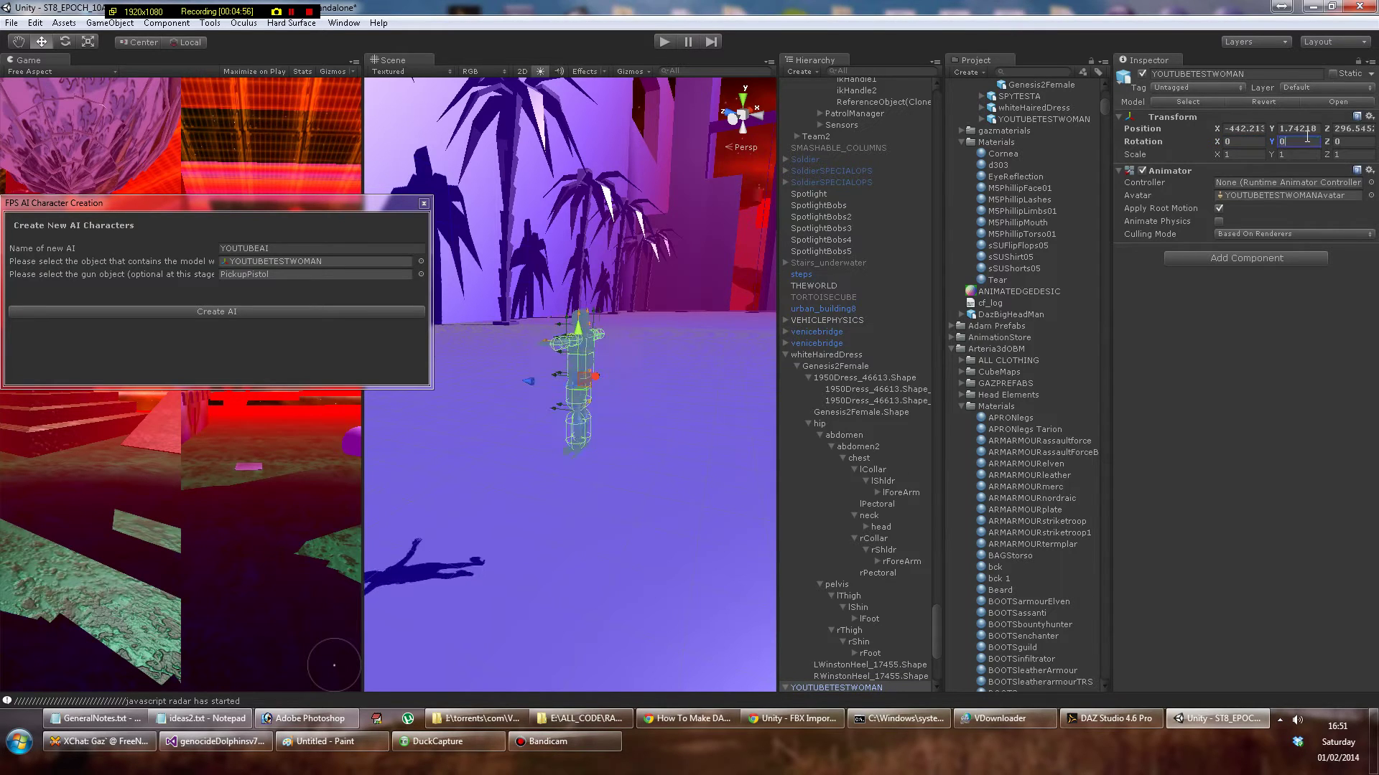
# Check the upright character from the front and create the AI with the chosen name, model and gun.
pyautogui.keyDown('alt'); pyautogui.moveTo(486, 371); pyautogui.dragTo(695, 316); pyautogui.keyUp('alt')
pyautogui.scroll(10, 690, 317)
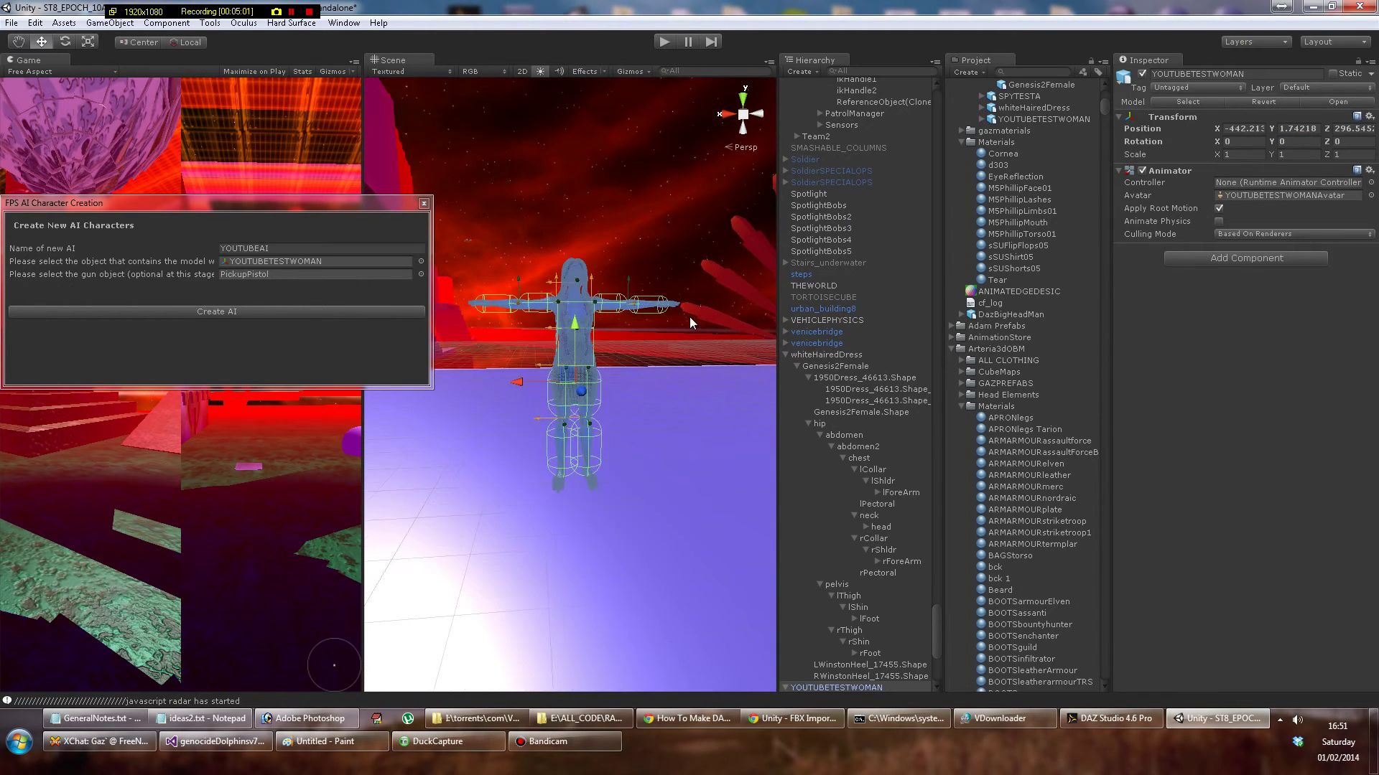
pyautogui.click(228, 310)
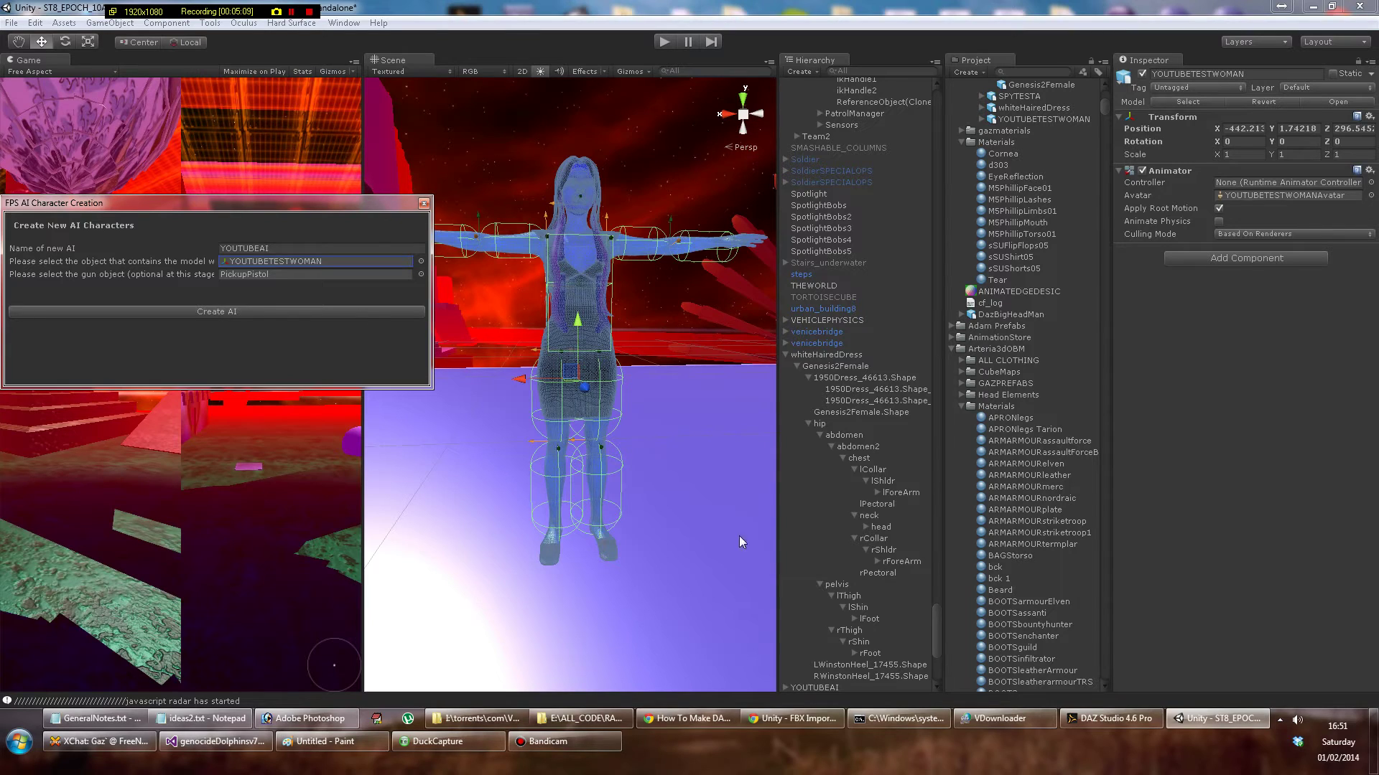
# Select the YOUTUBEAI object in the hierarchy and view where it sits in the scene.
pyautogui.click(825, 687)
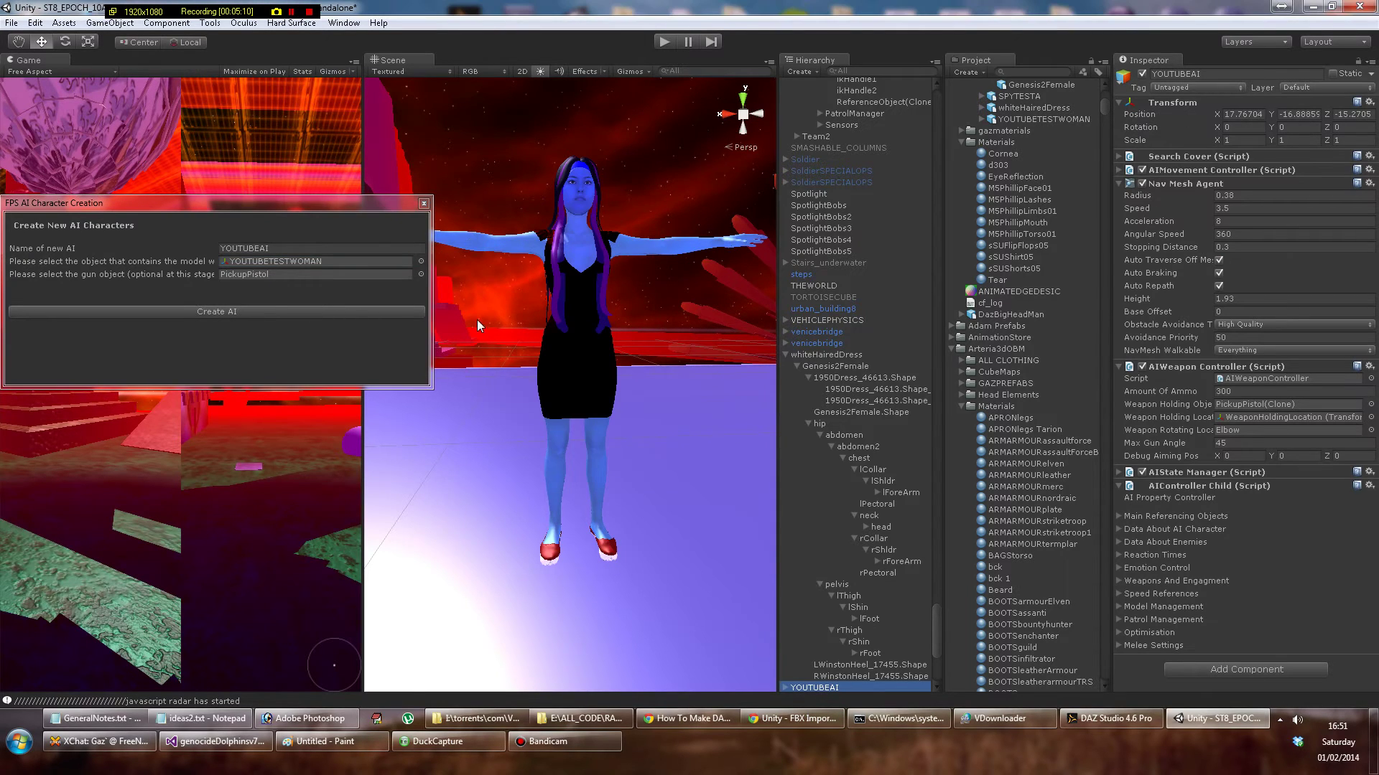
pyautogui.doubleClick(830, 690)
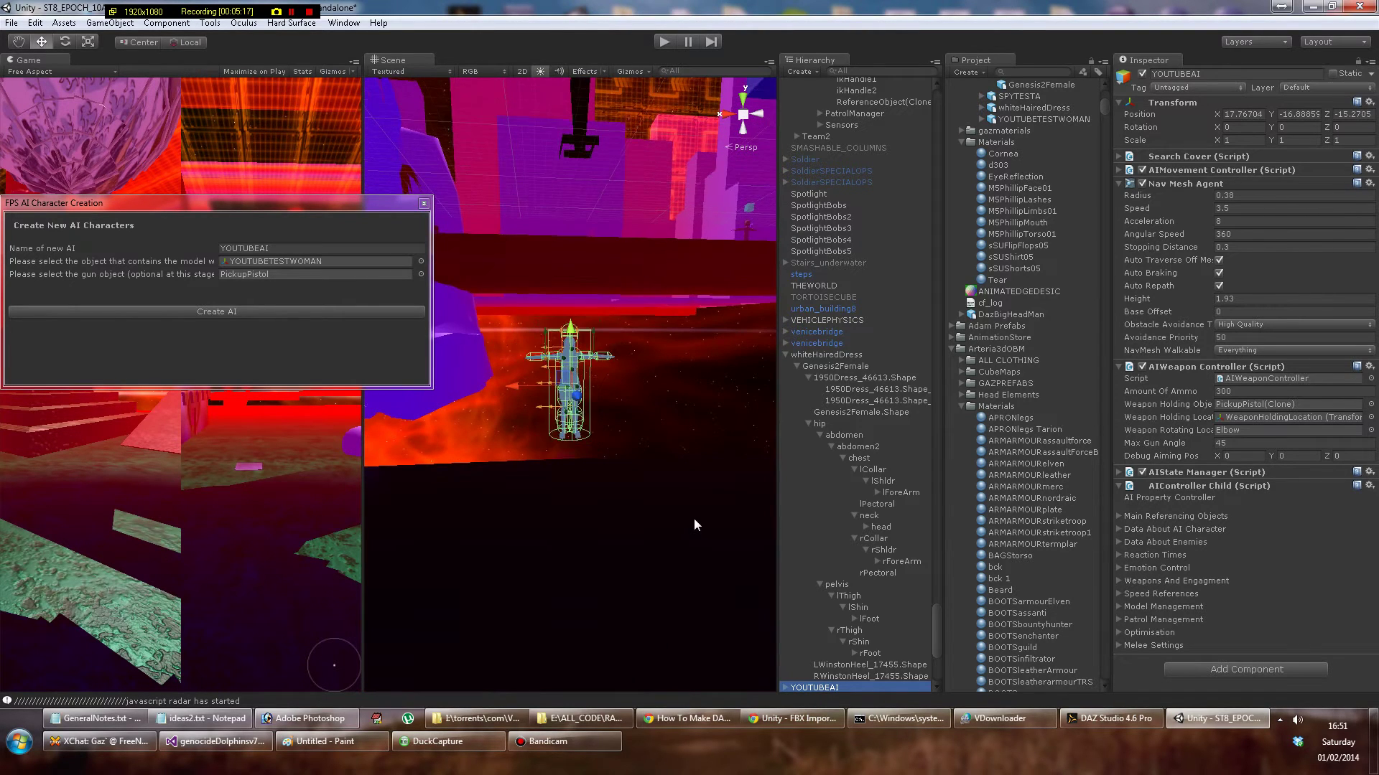
pyautogui.moveTo(694, 518); pyautogui.dragTo(511, 418, button='right')
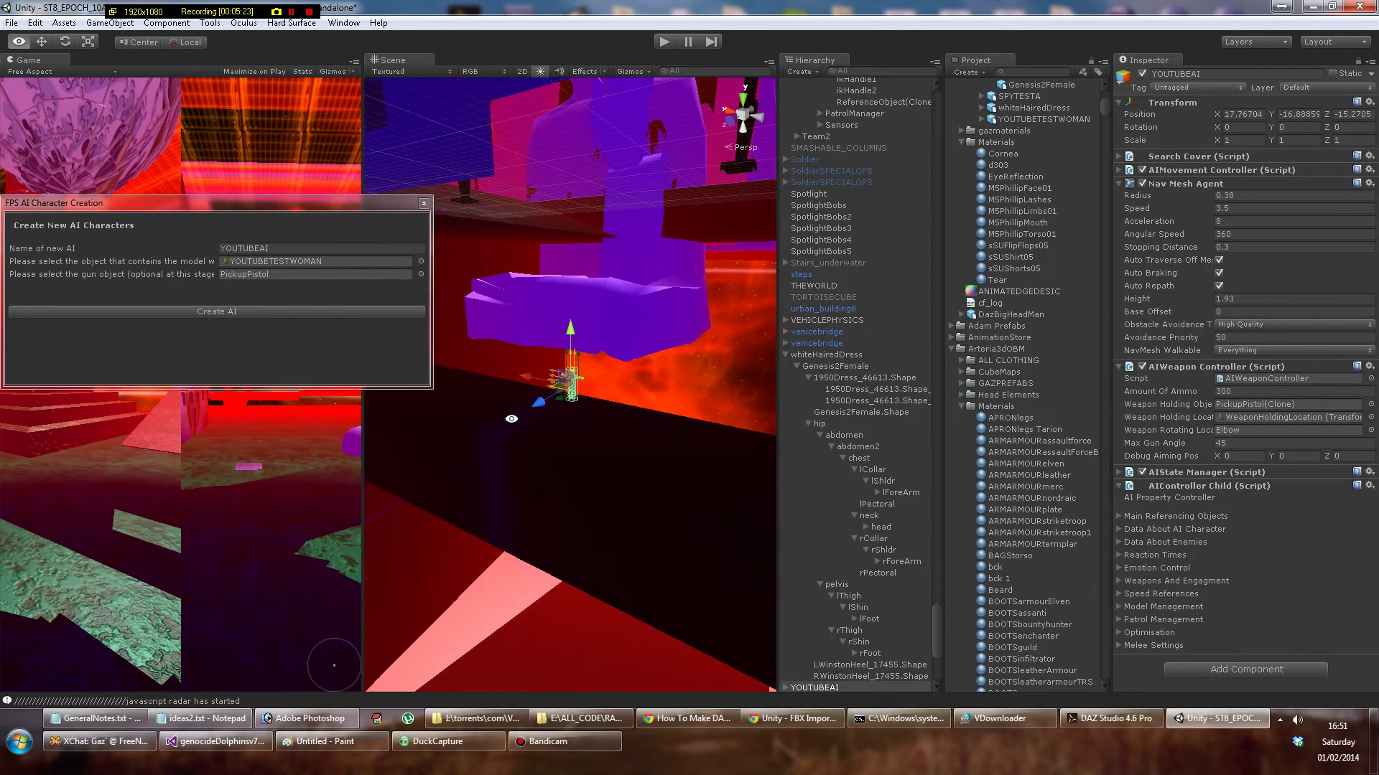
# Move the YOUTUBEAI character over the gridded ground in front of the palm trees, to about Y 21.7 and Z 35.8.
pyautogui.scroll(-10, 600, 460)
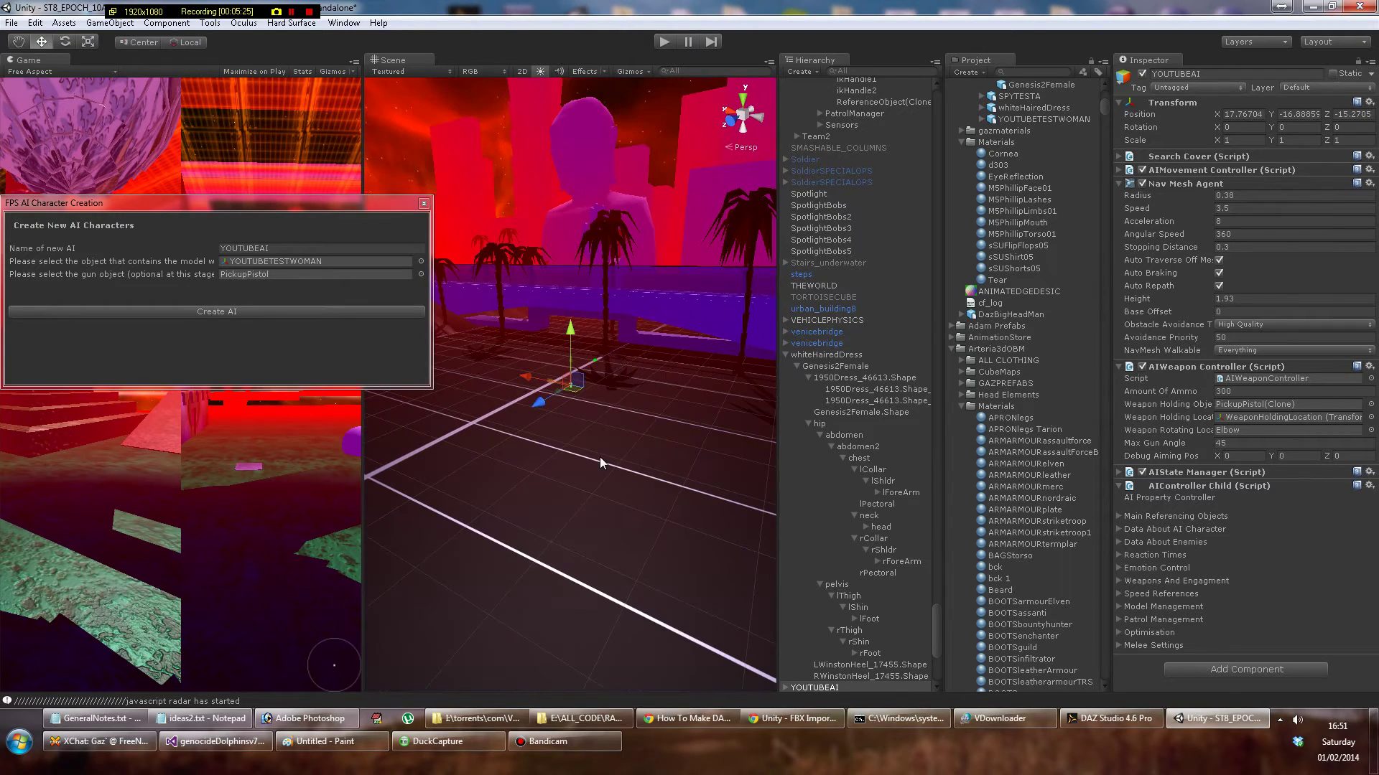
pyautogui.moveTo(572, 330); pyautogui.dragTo(465, 307)
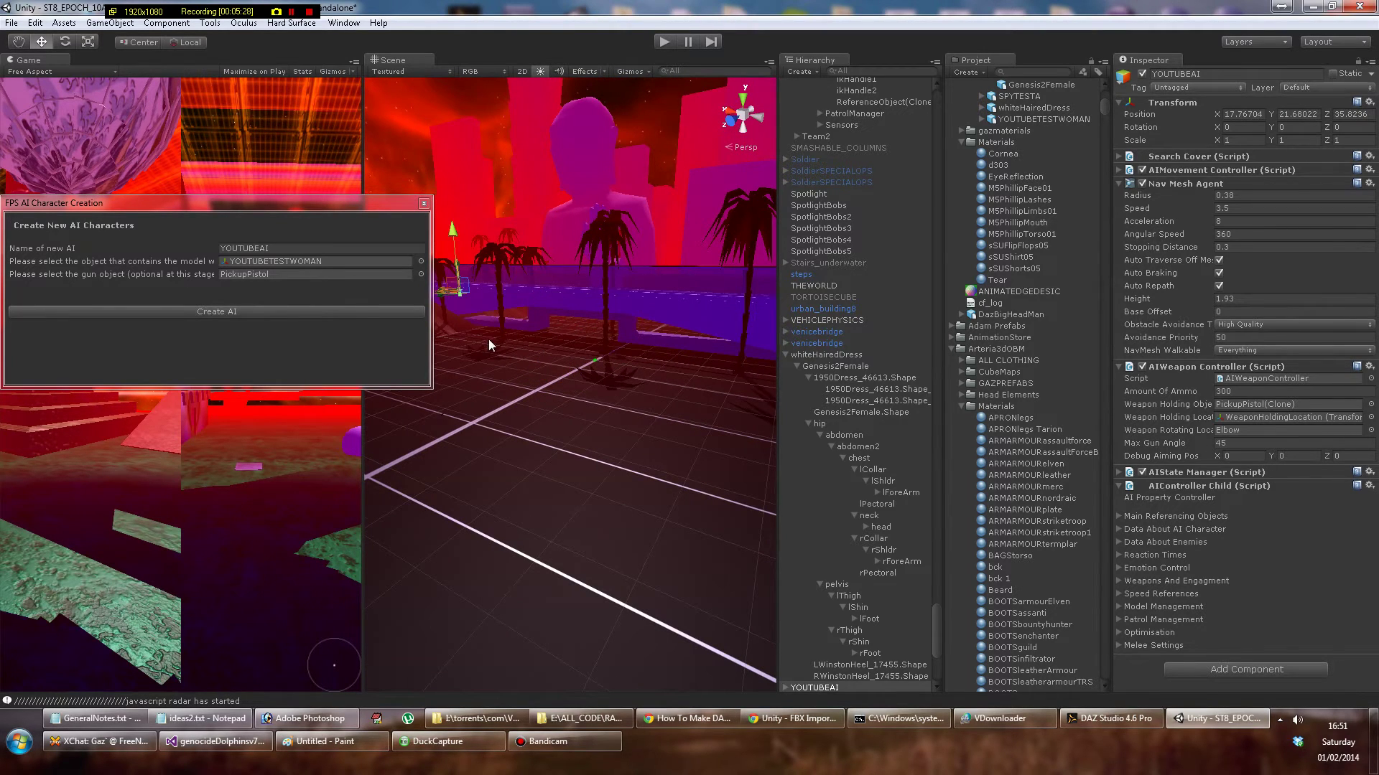
pyautogui.press('f')
pyautogui.moveTo(535, 482); pyautogui.dragTo(601, 393, button='right')
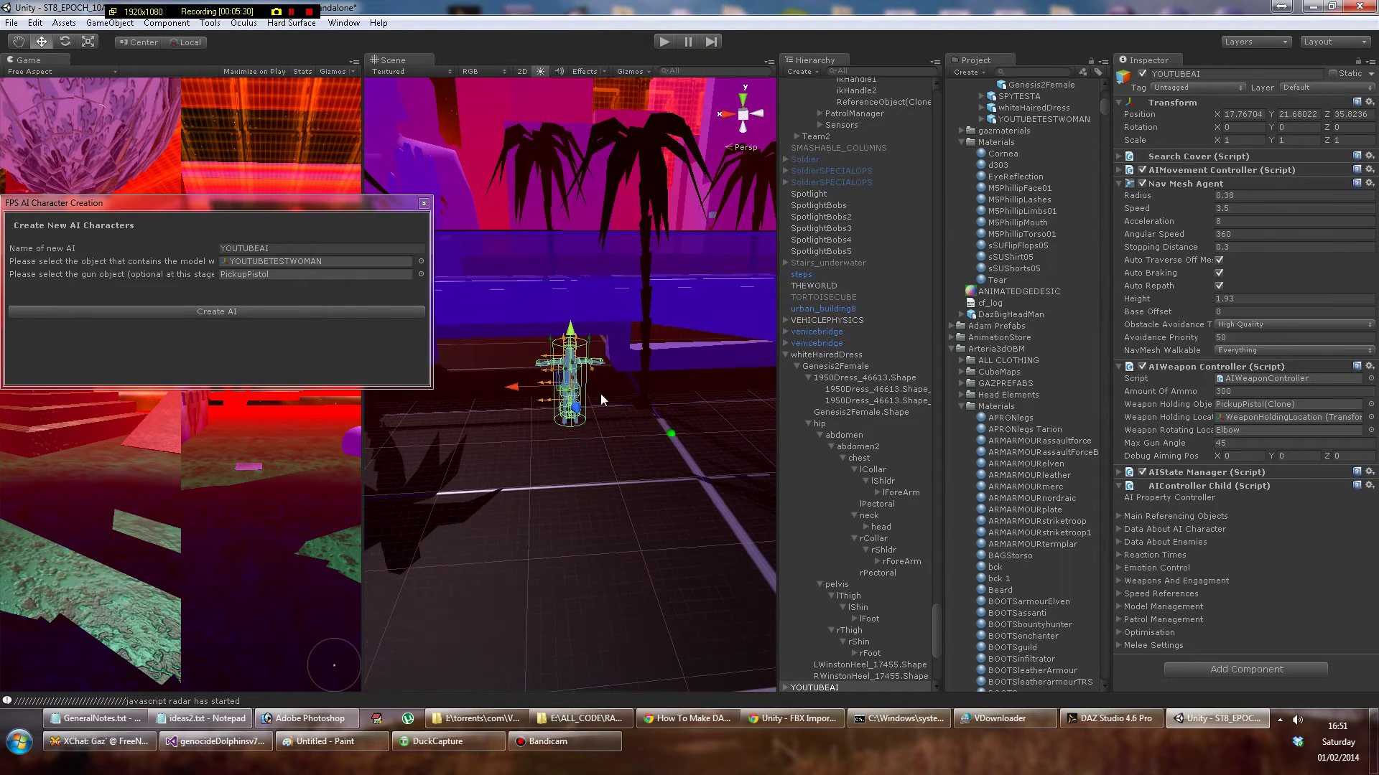
# Lower the YOUTUBEAI character towards the ground, to a Y position of about 10.2.
pyautogui.moveTo(583, 469); pyautogui.dragTo(597, 606)
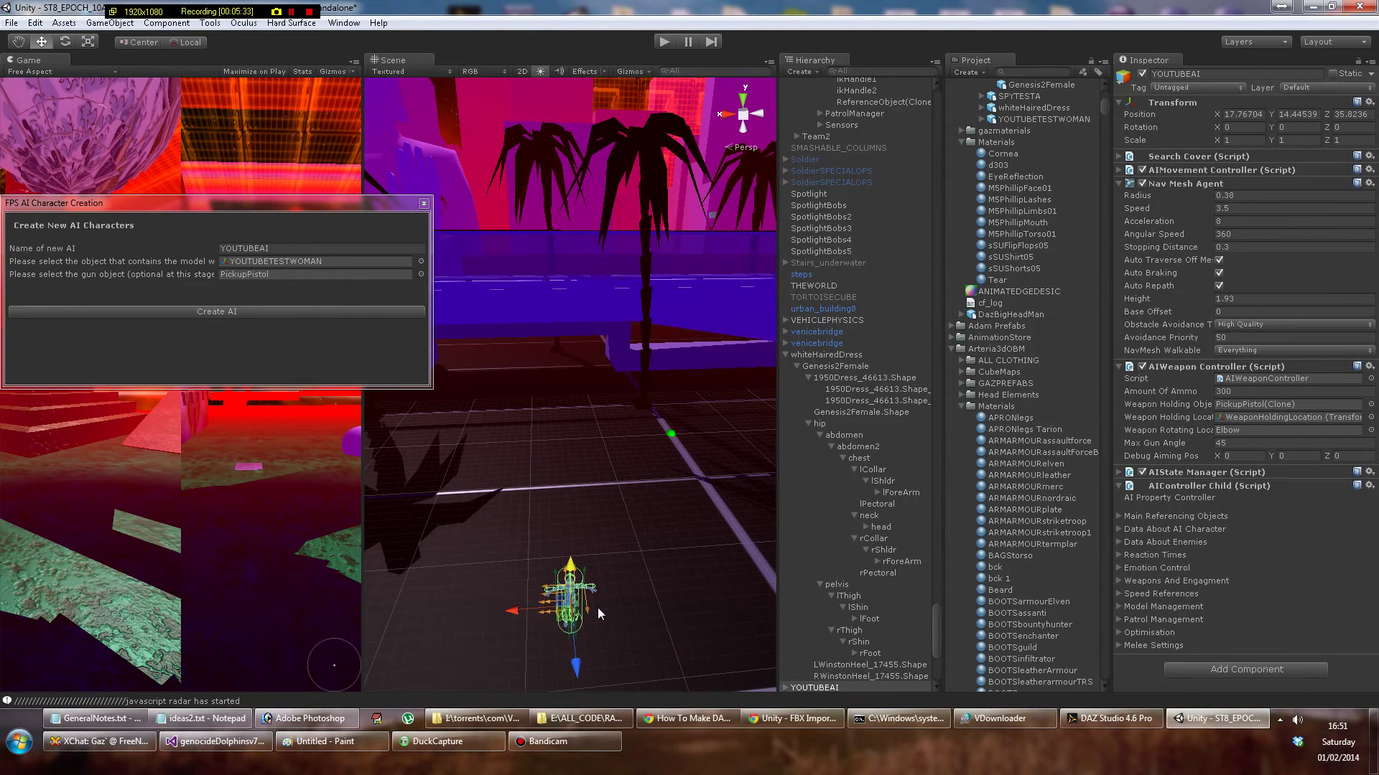
pyautogui.press('f')
pyautogui.scroll(-12, 660, 559)
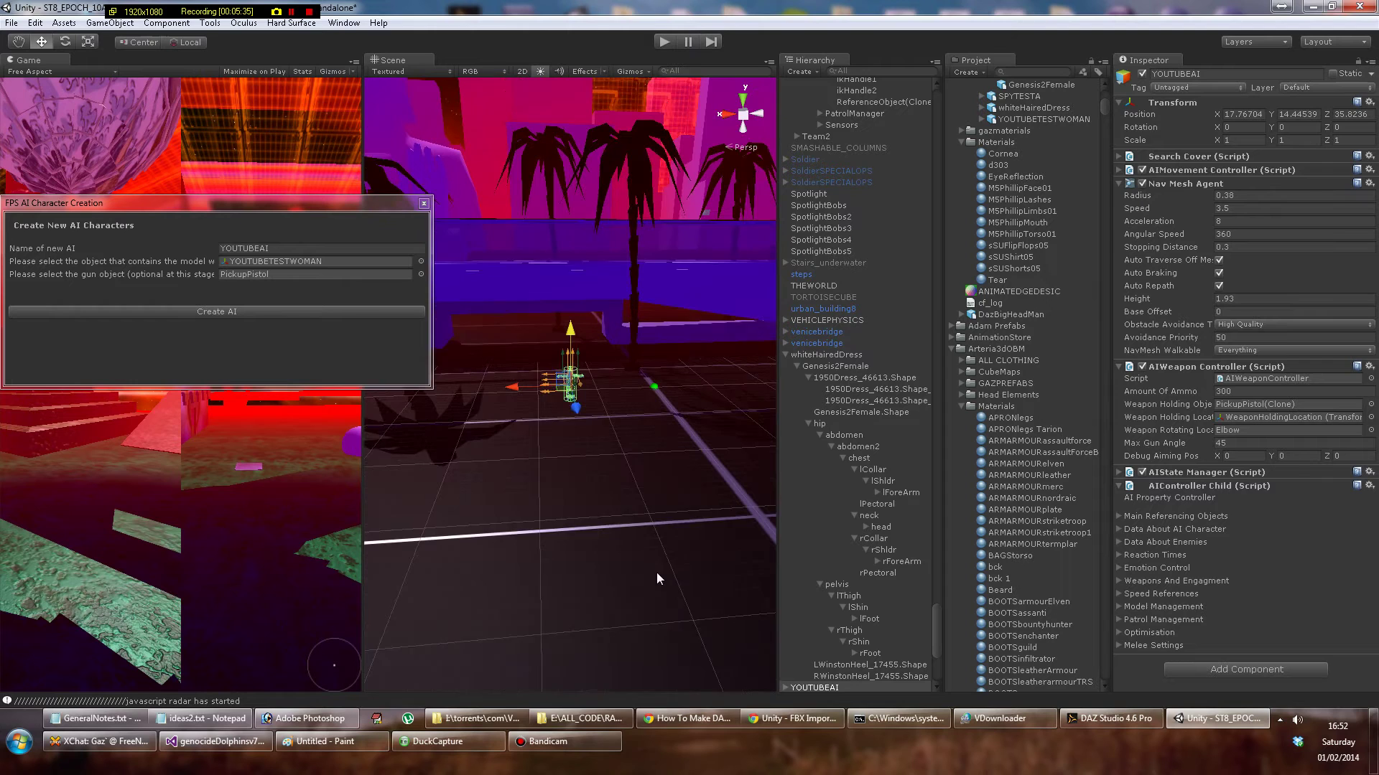
pyautogui.scroll(12, 662, 491)
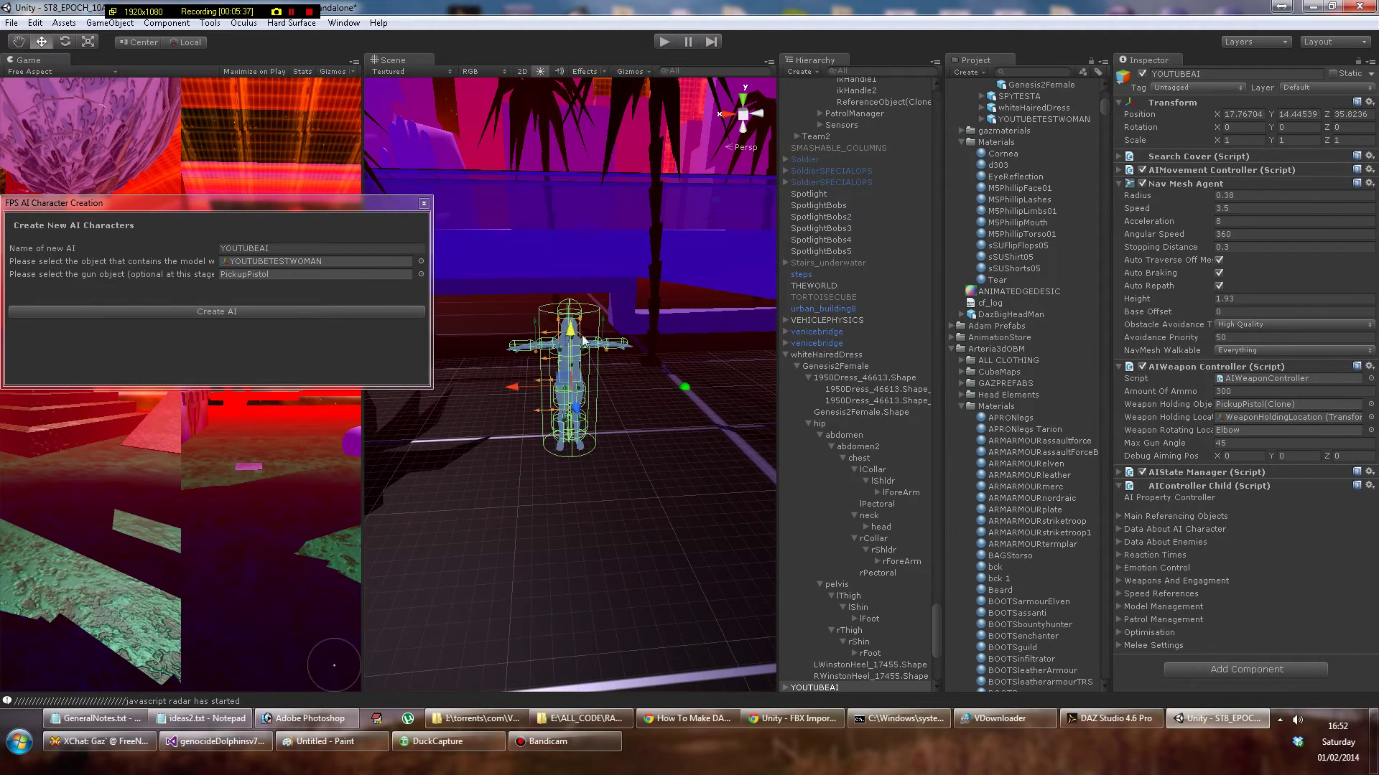
pyautogui.moveTo(573, 335); pyautogui.dragTo(629, 627)
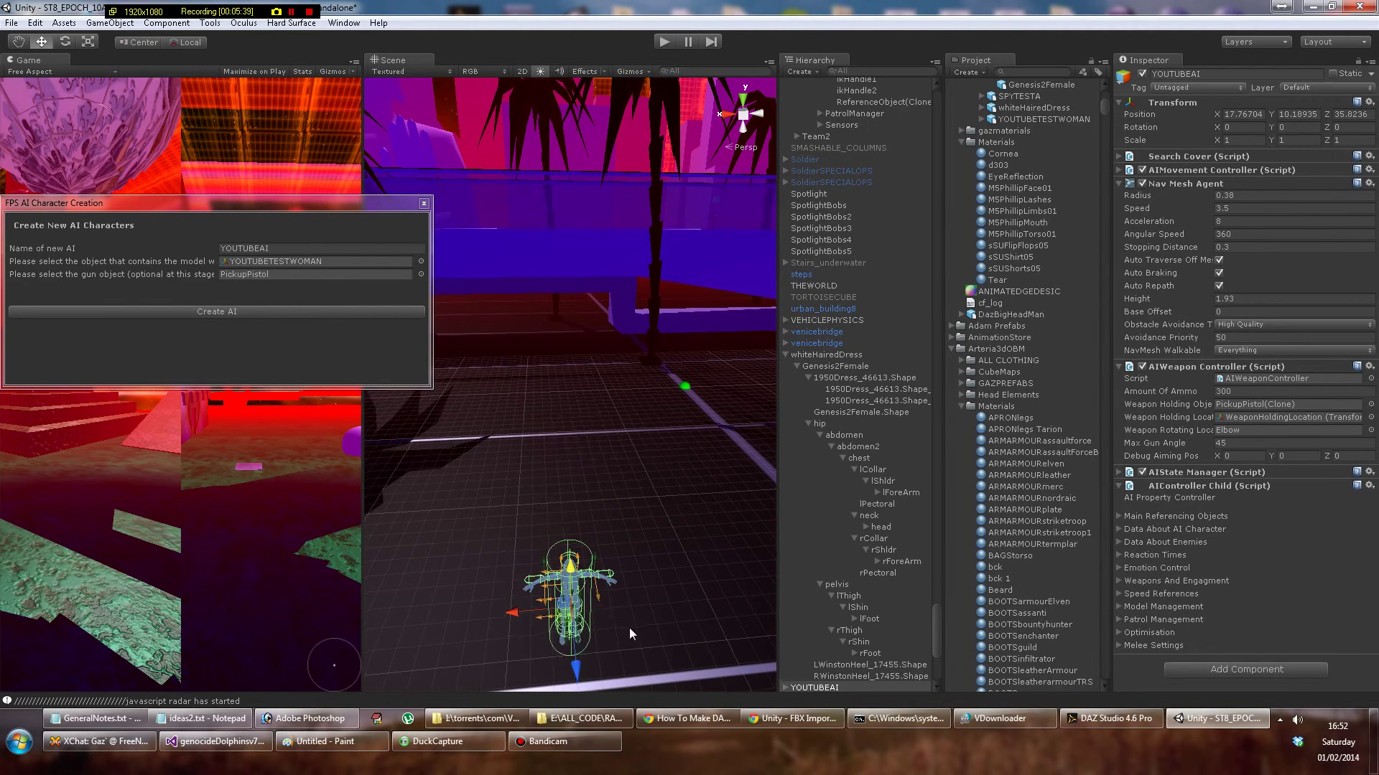
pyautogui.press('f')
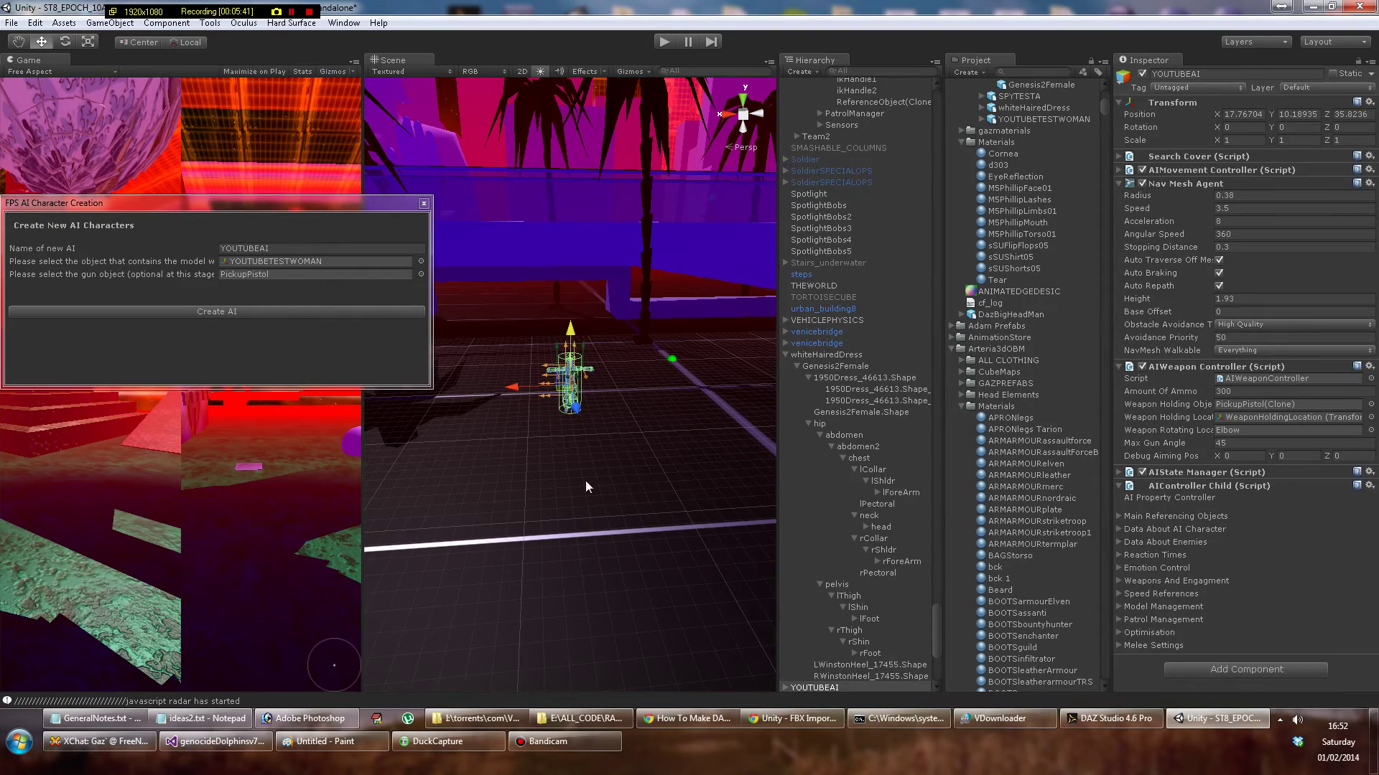
# Reselect the YOUTUBEAI root object and lower it onto the ground, to a Y position of about -0.08.
pyautogui.click(582, 530)
pyautogui.click(574, 375)
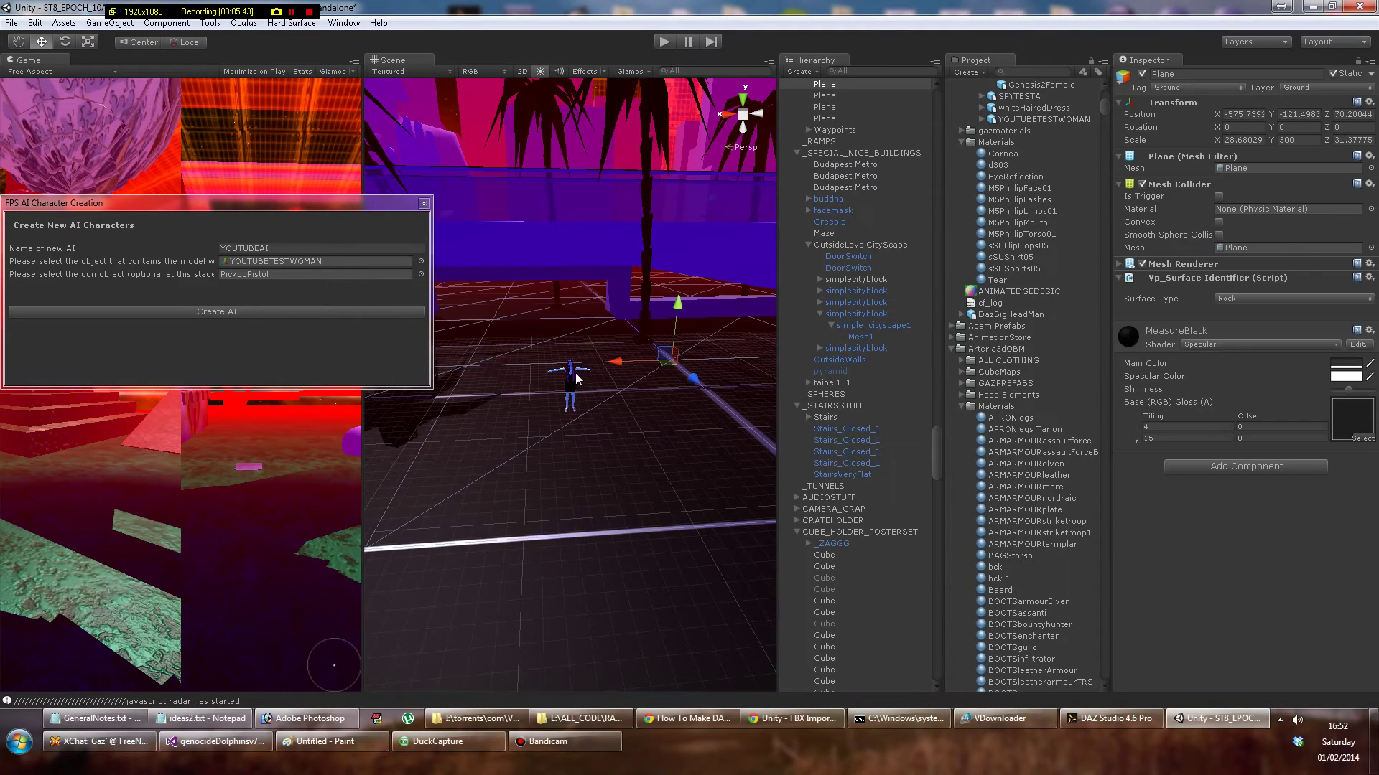
pyautogui.click(570, 372)
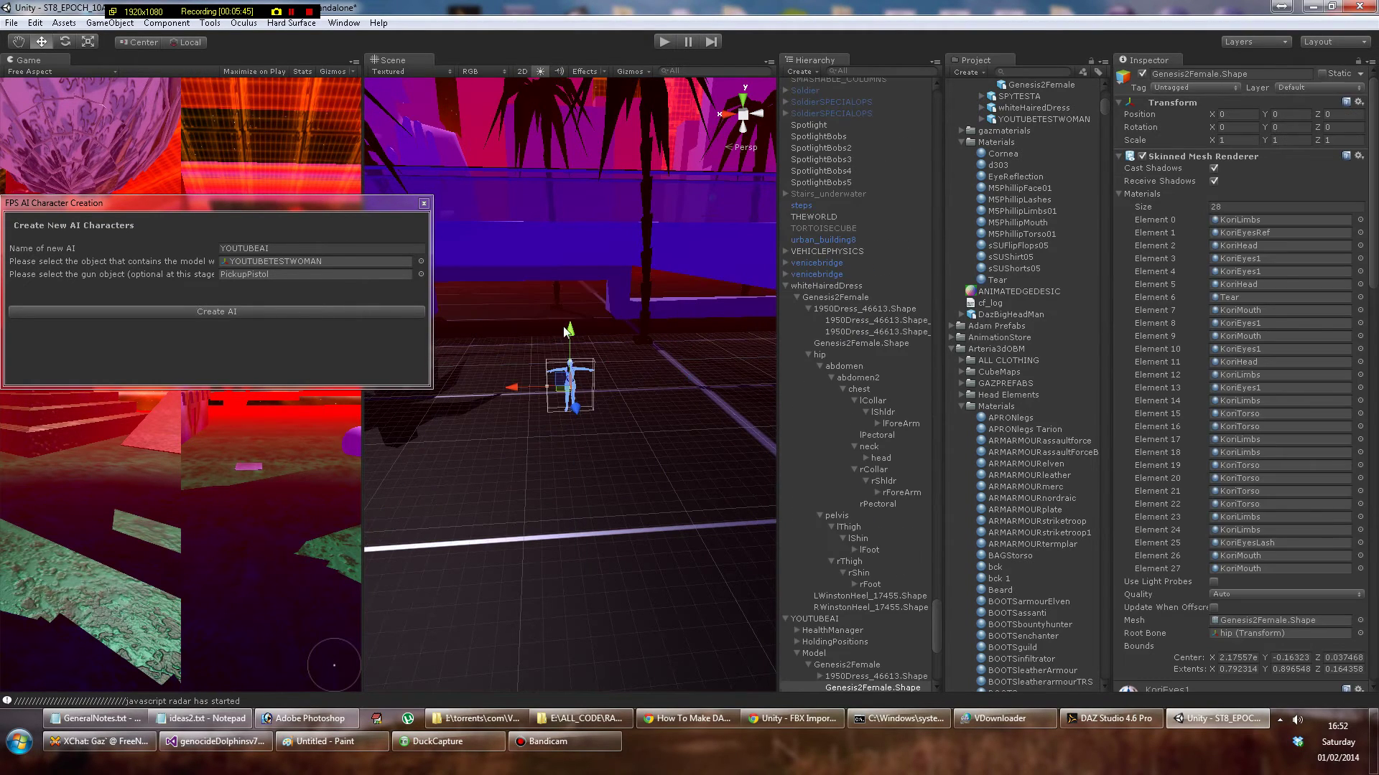
pyautogui.click(827, 618)
pyautogui.click(293, 12)
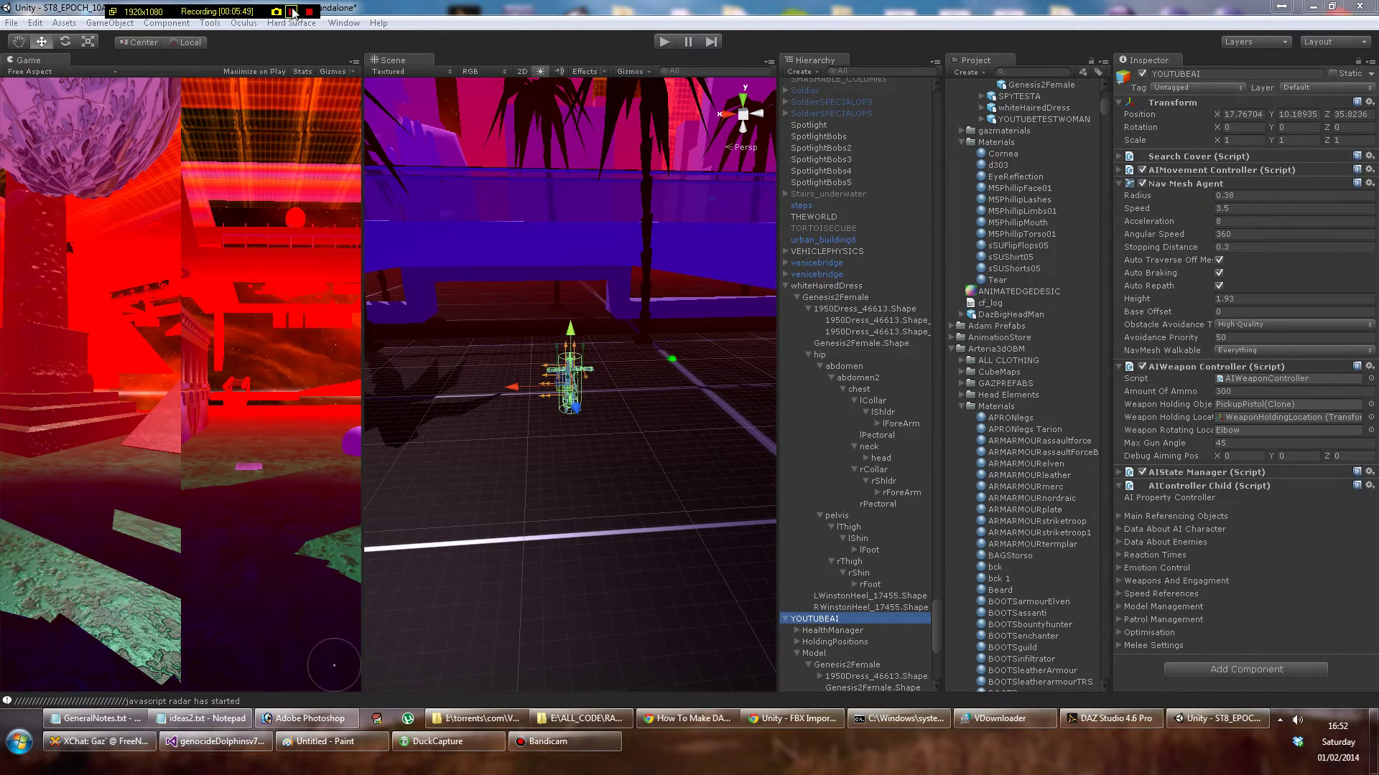
pyautogui.click(573, 335)
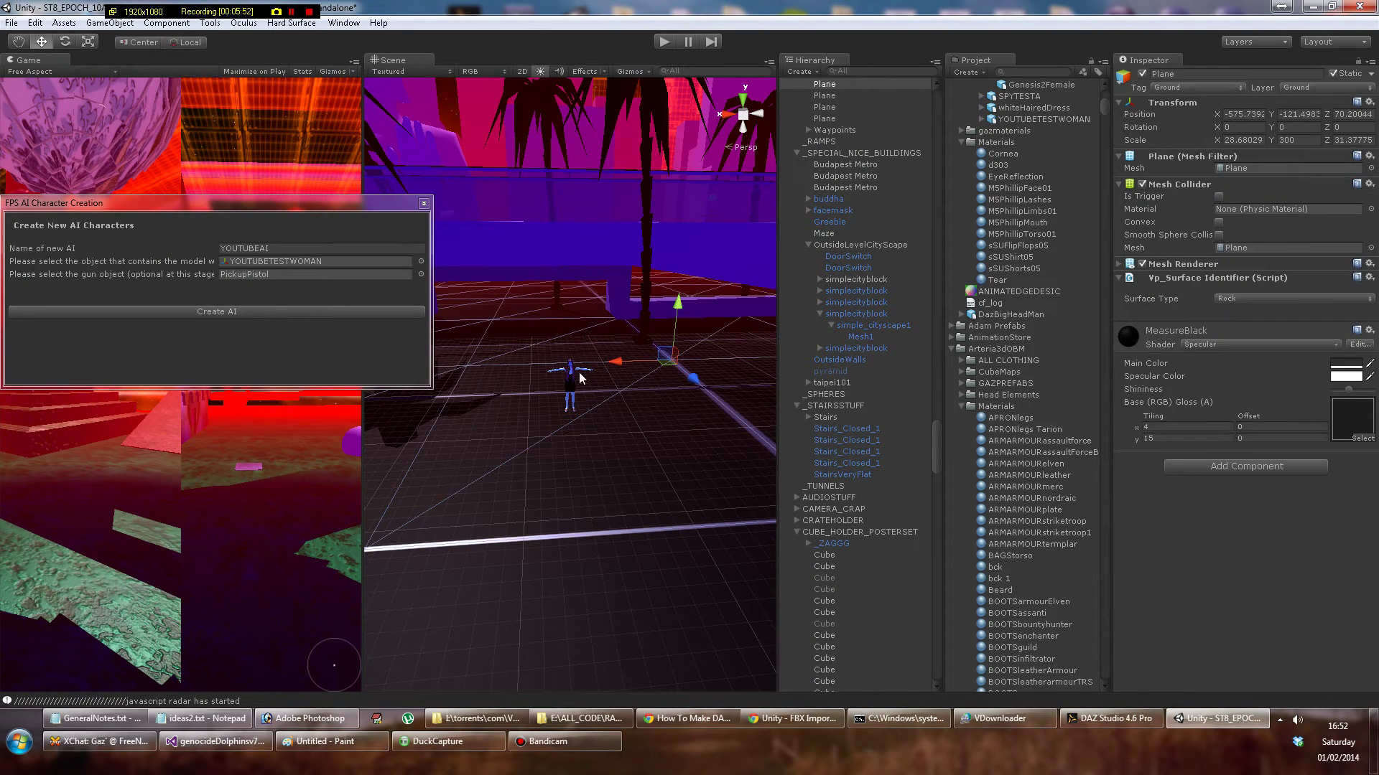
pyautogui.click(571, 371)
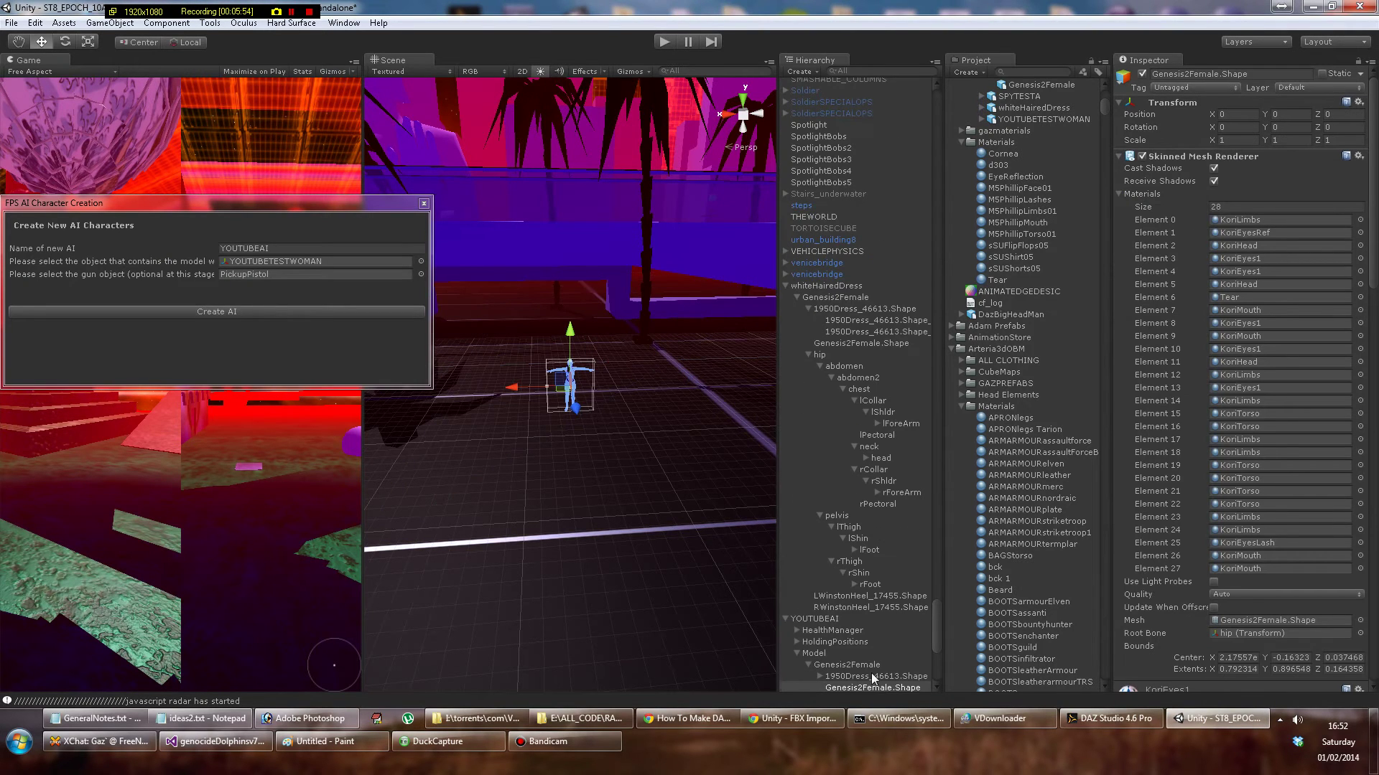
pyautogui.click(823, 618)
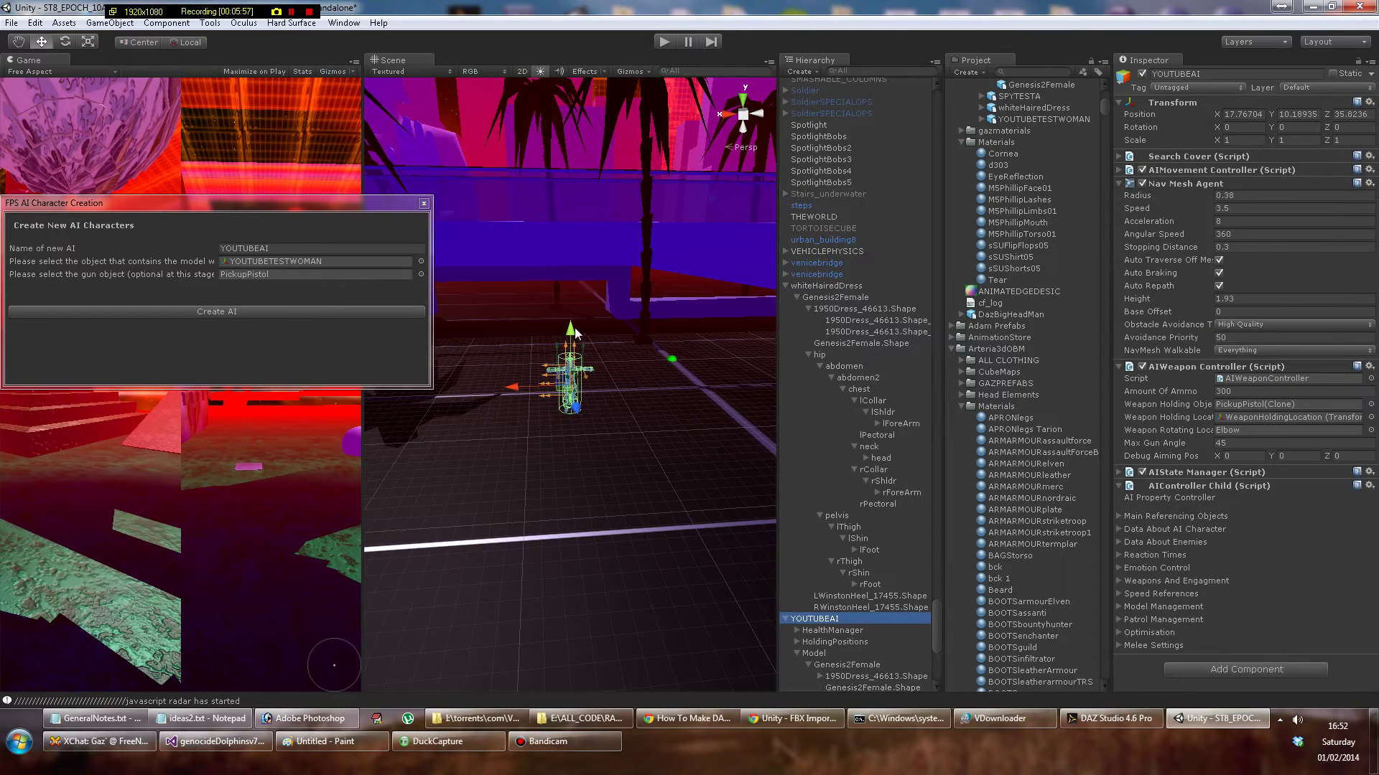
pyautogui.moveTo(572, 370); pyautogui.dragTo(583, 602)
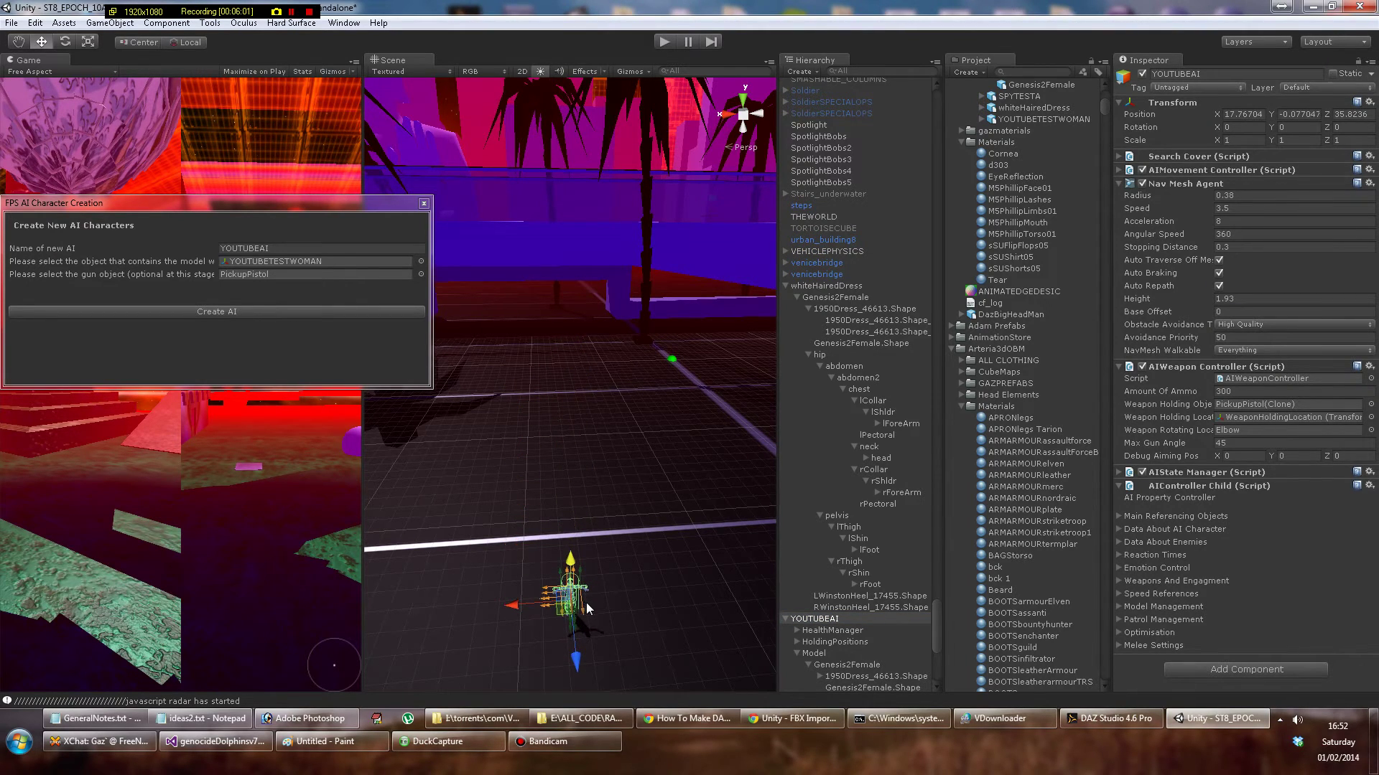
pyautogui.press('f')
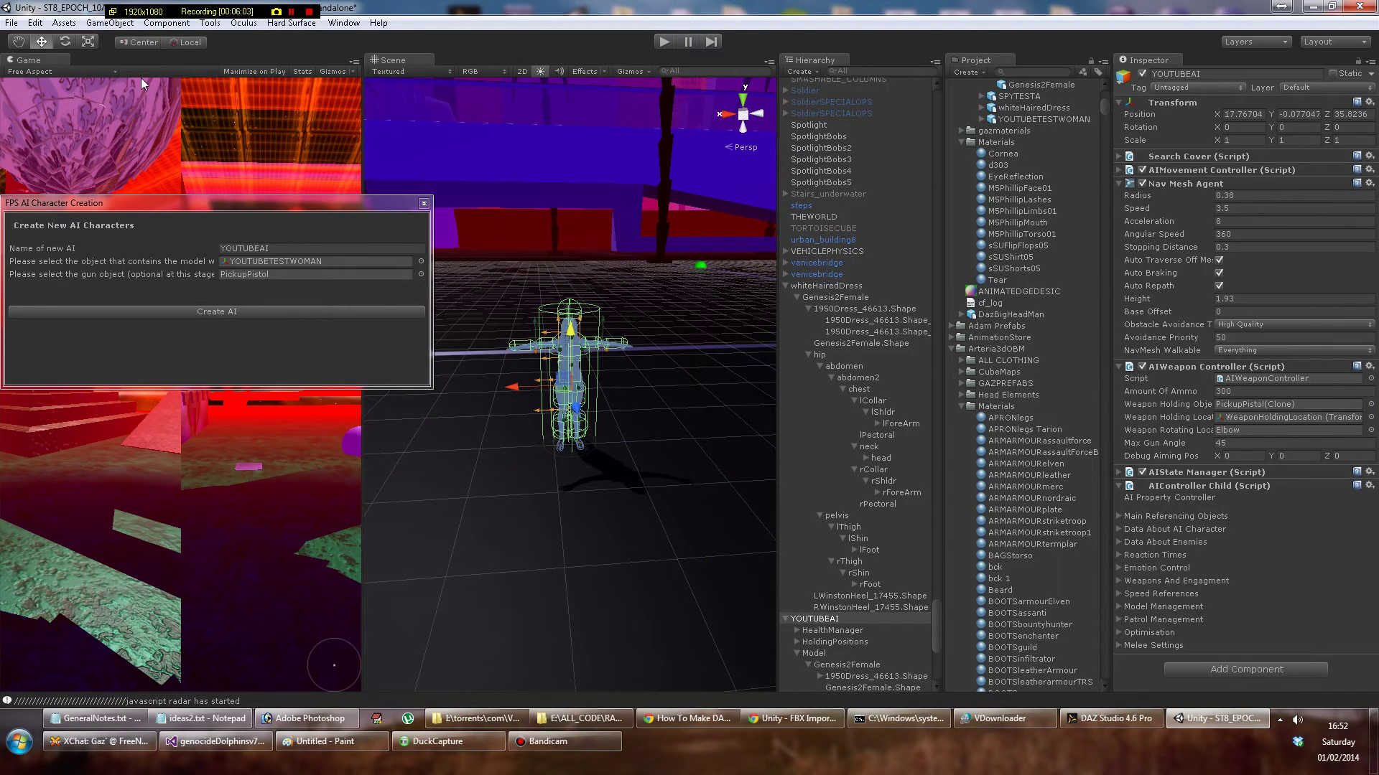
# Activate the Scale tool for the YOUTUBEAI object and frame the character against its surroundings.
pyautogui.click(88, 44)
pyautogui.scroll(-10, 556, 424)
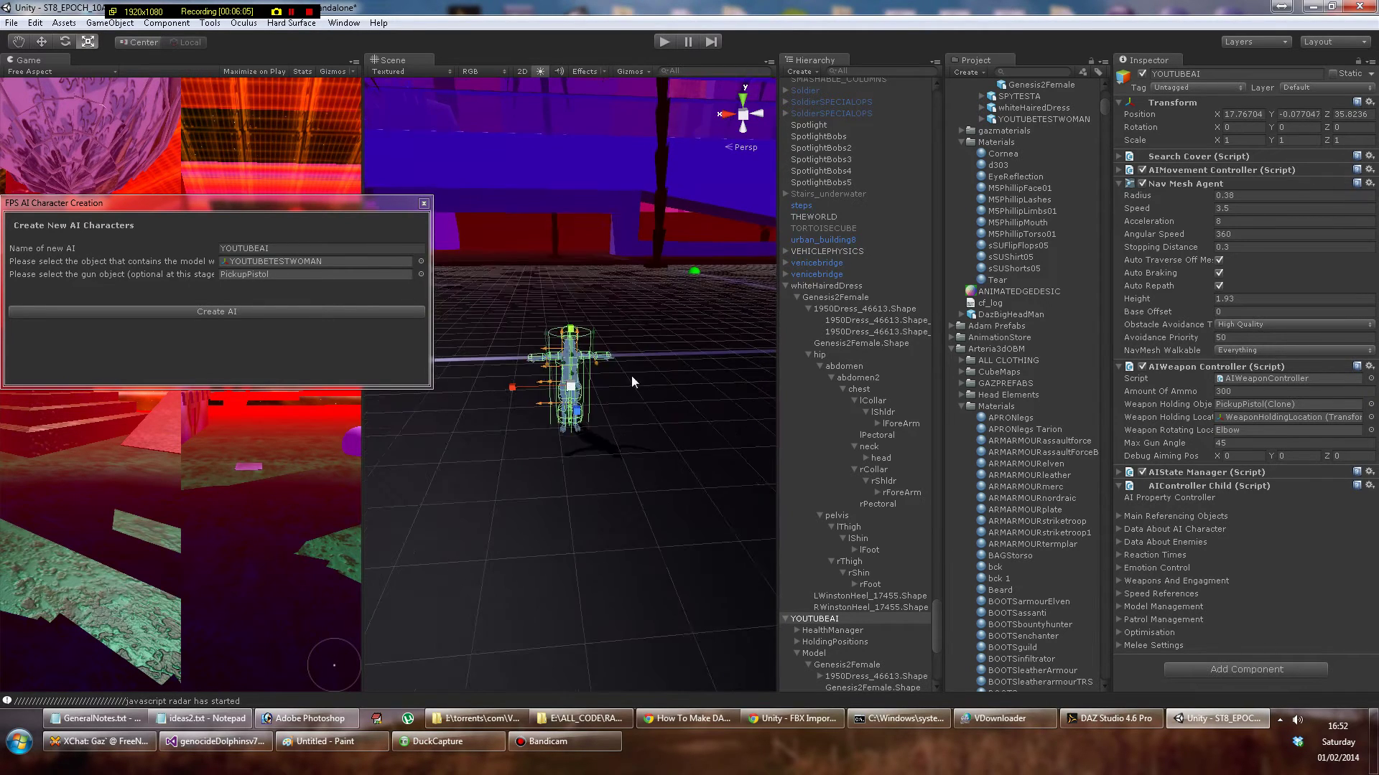
pyautogui.scroll(-4, 576, 346)
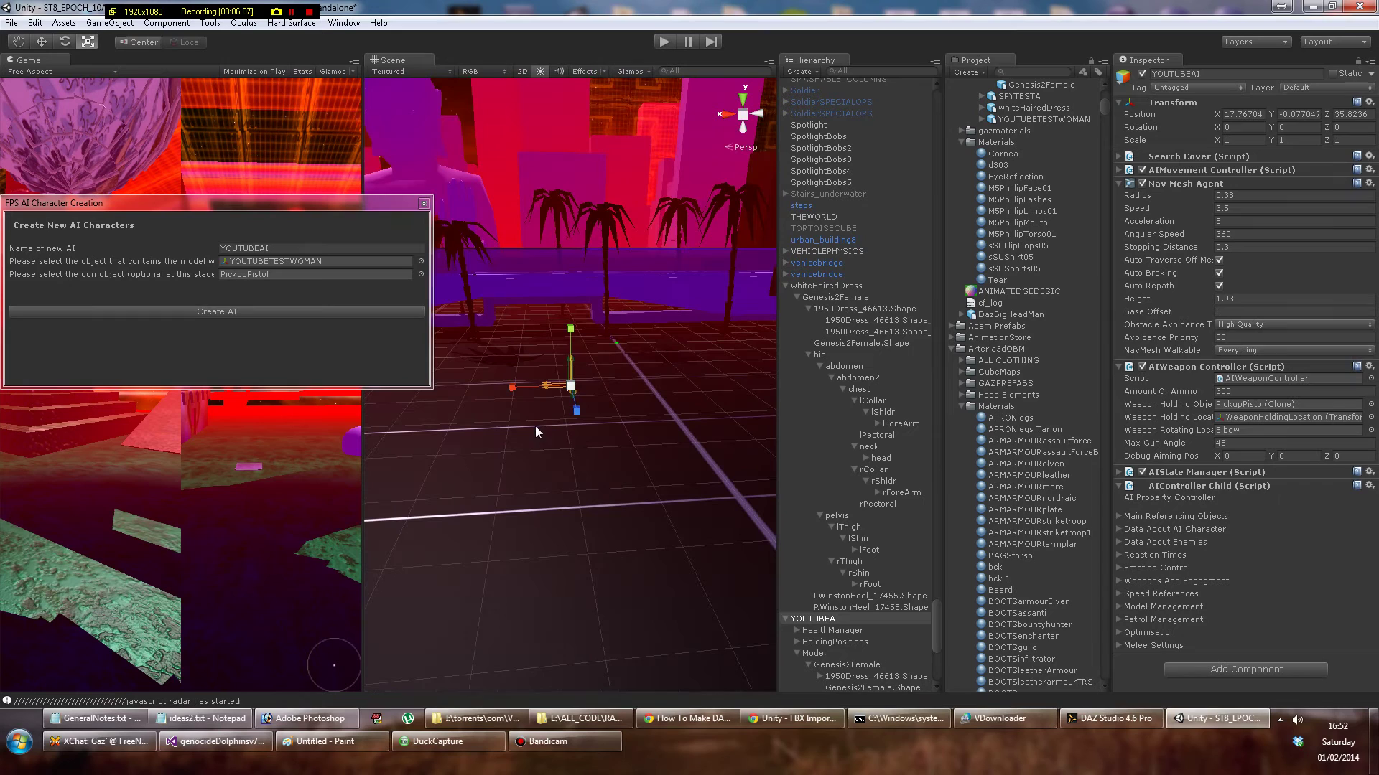
pyautogui.moveTo(573, 388); pyautogui.dragTo(756, 334)
pyautogui.click(570, 385)
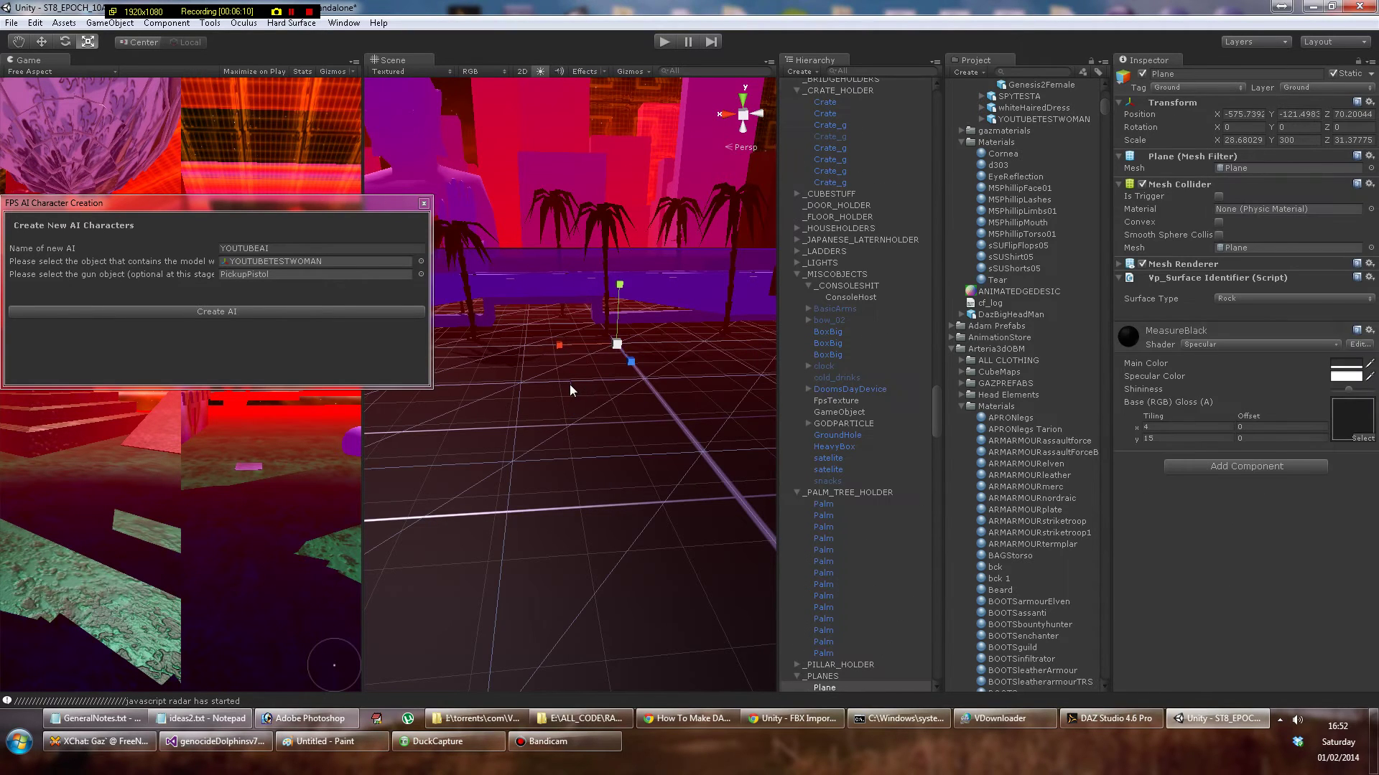
pyautogui.scroll(-15, 890, 578)
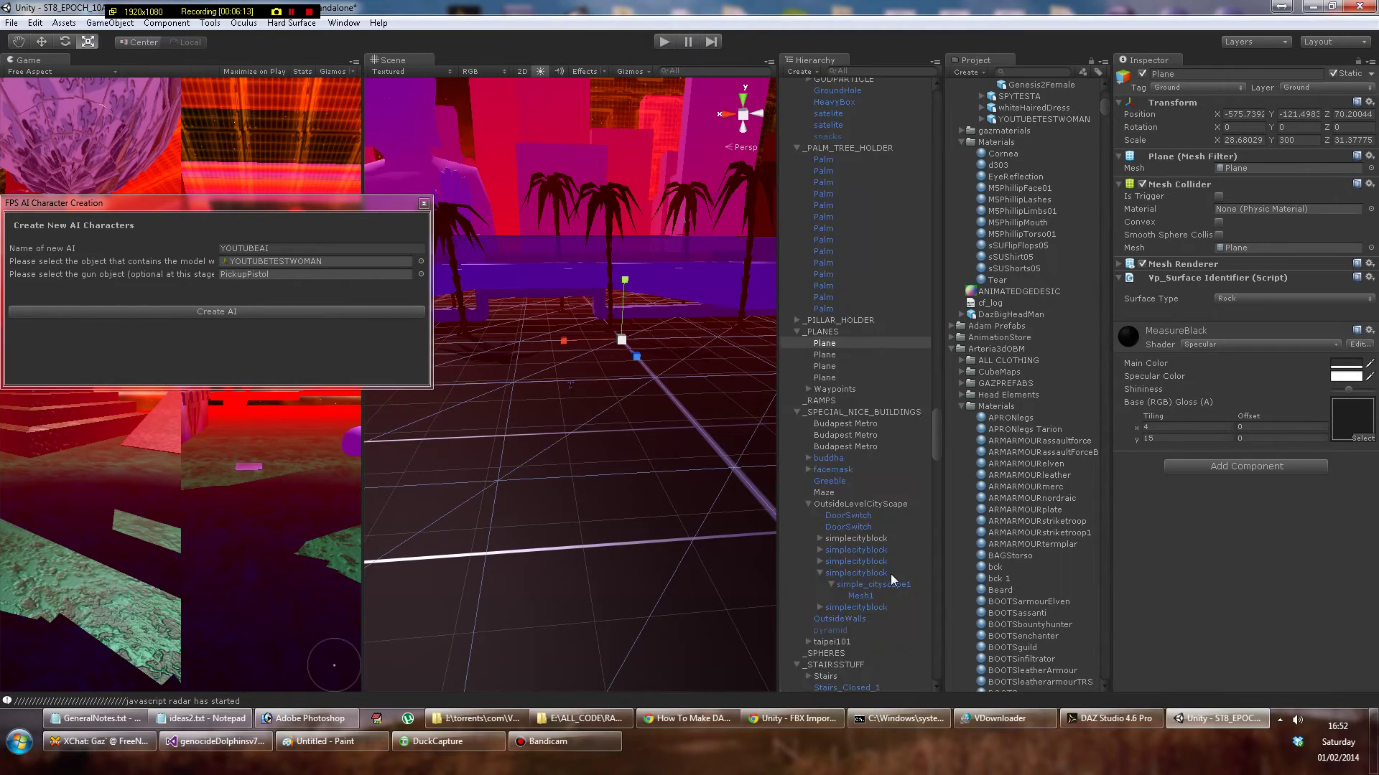
pyautogui.scroll(-10, 906, 592)
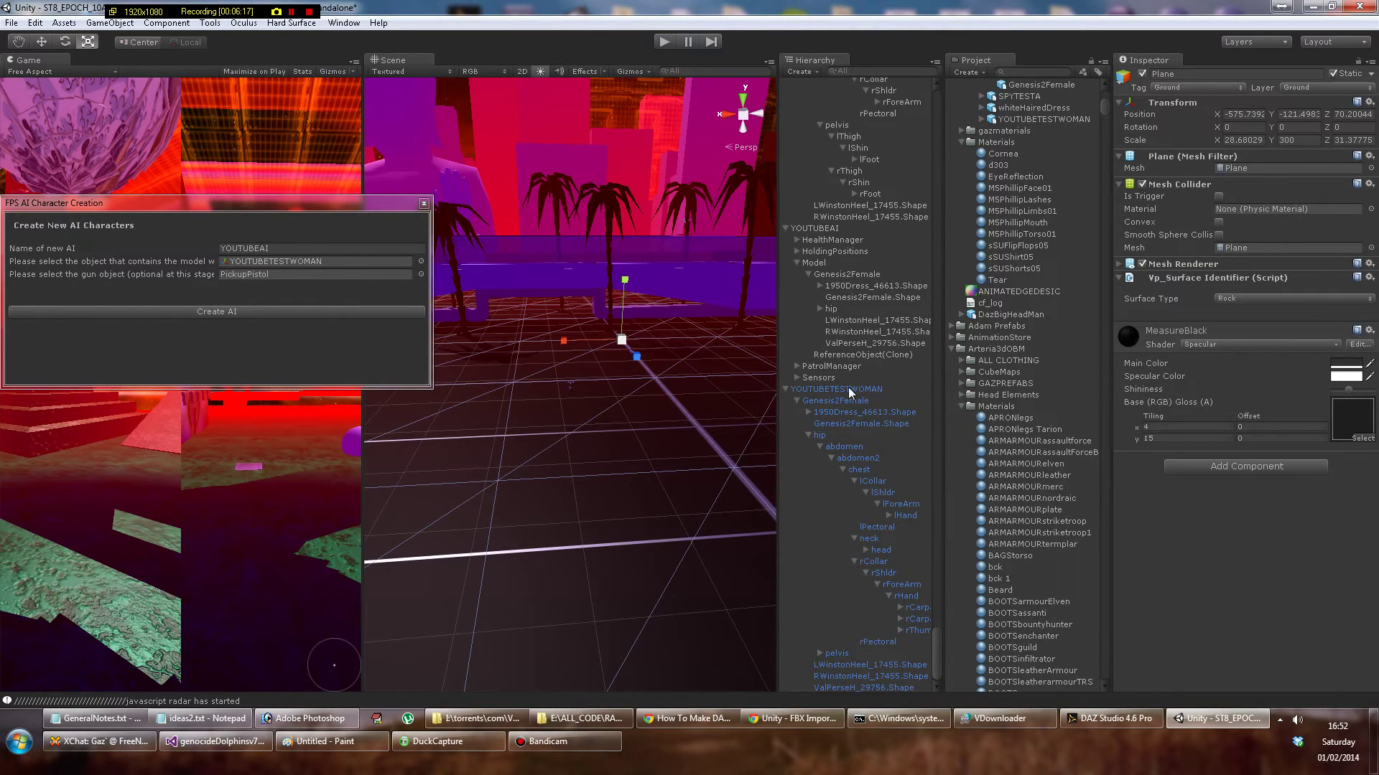
pyautogui.click(847, 387)
pyautogui.scroll(-5, 957, 562)
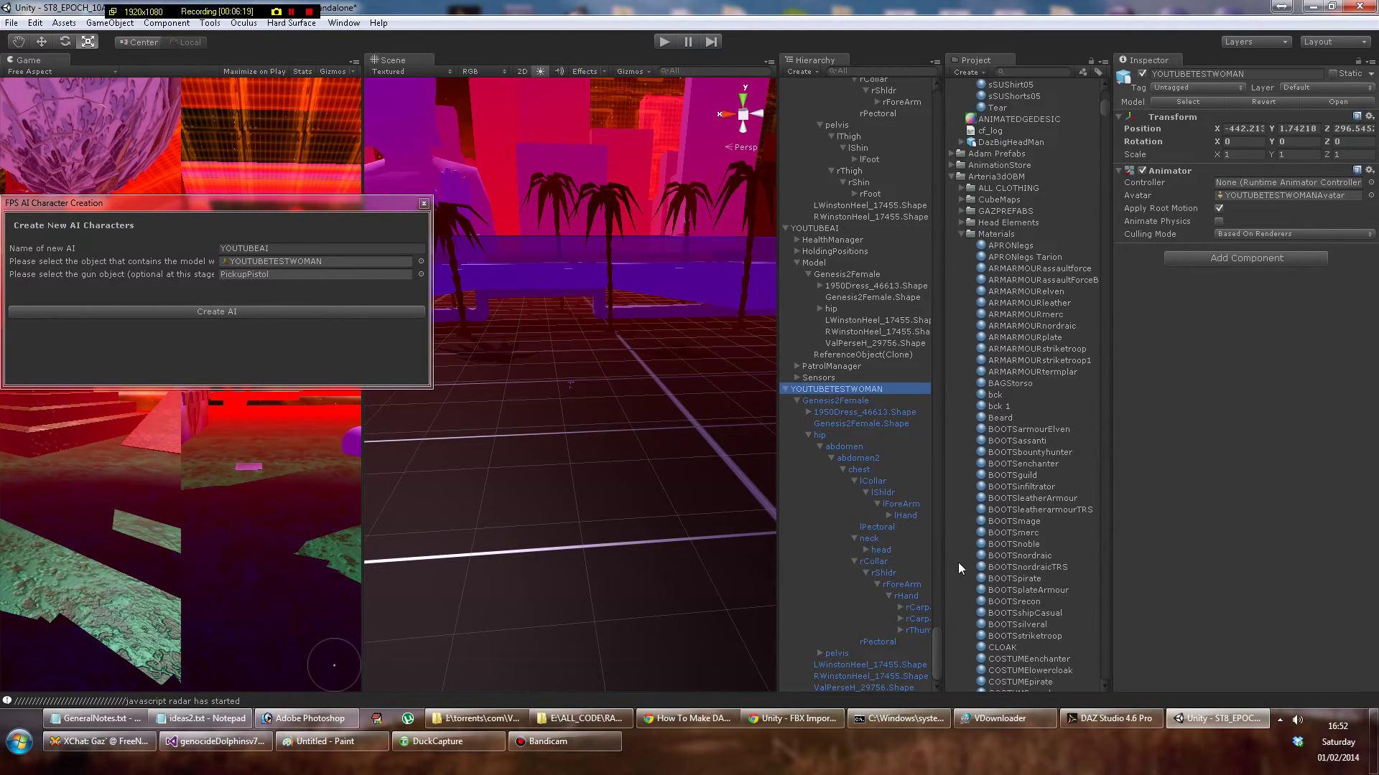
pyautogui.scroll(3, 574, 390)
pyautogui.scroll(1, 574, 391)
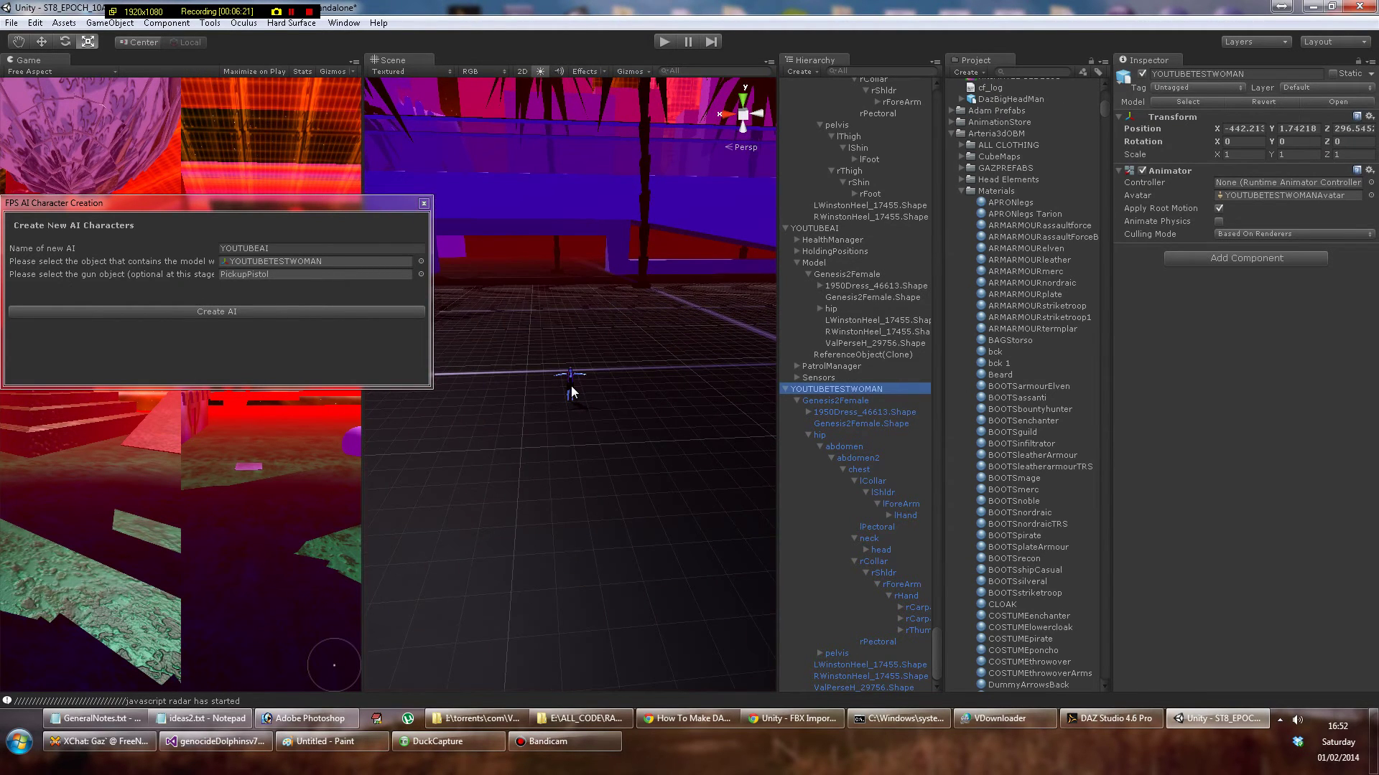
pyautogui.click(571, 386)
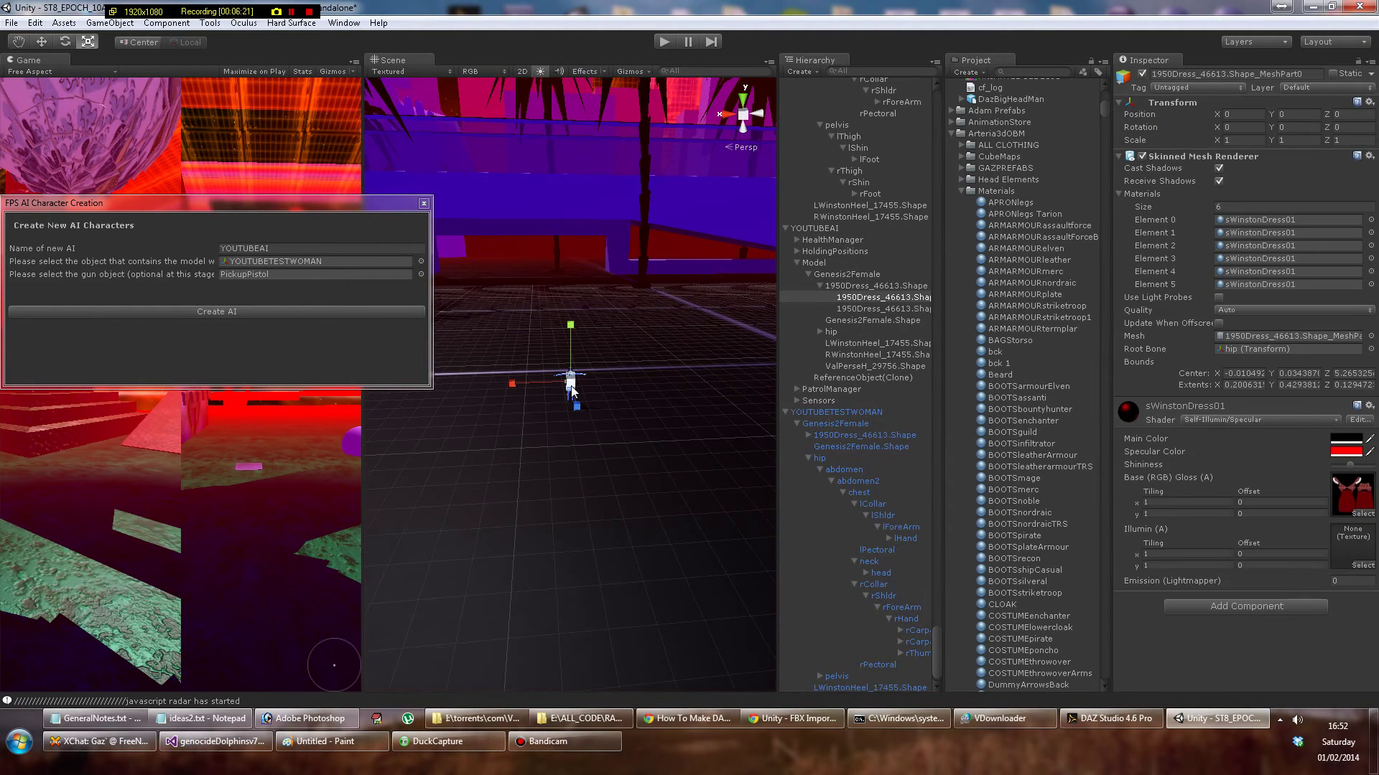
# Select the YOUTUBEAI root object and scale it up uniformly to about 5.84 on all axes.
pyautogui.click(822, 230)
pyautogui.moveTo(572, 386); pyautogui.dragTo(894, 274)
pyautogui.scroll(-5, 718, 288)
pyautogui.scroll(-2, 712, 289)
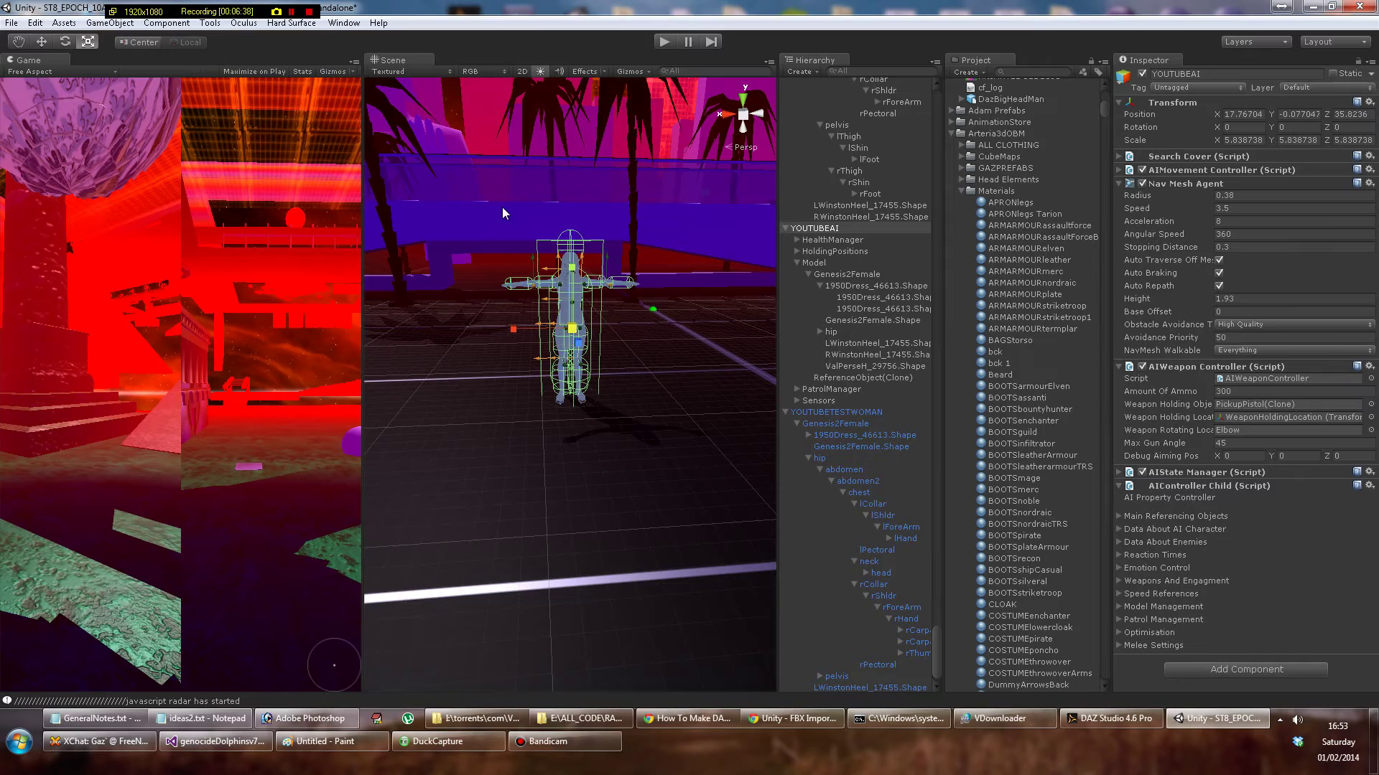
# Run the scene to test the enlarged YOUTUBEAI character and stop the playback.
pyautogui.click(665, 42)
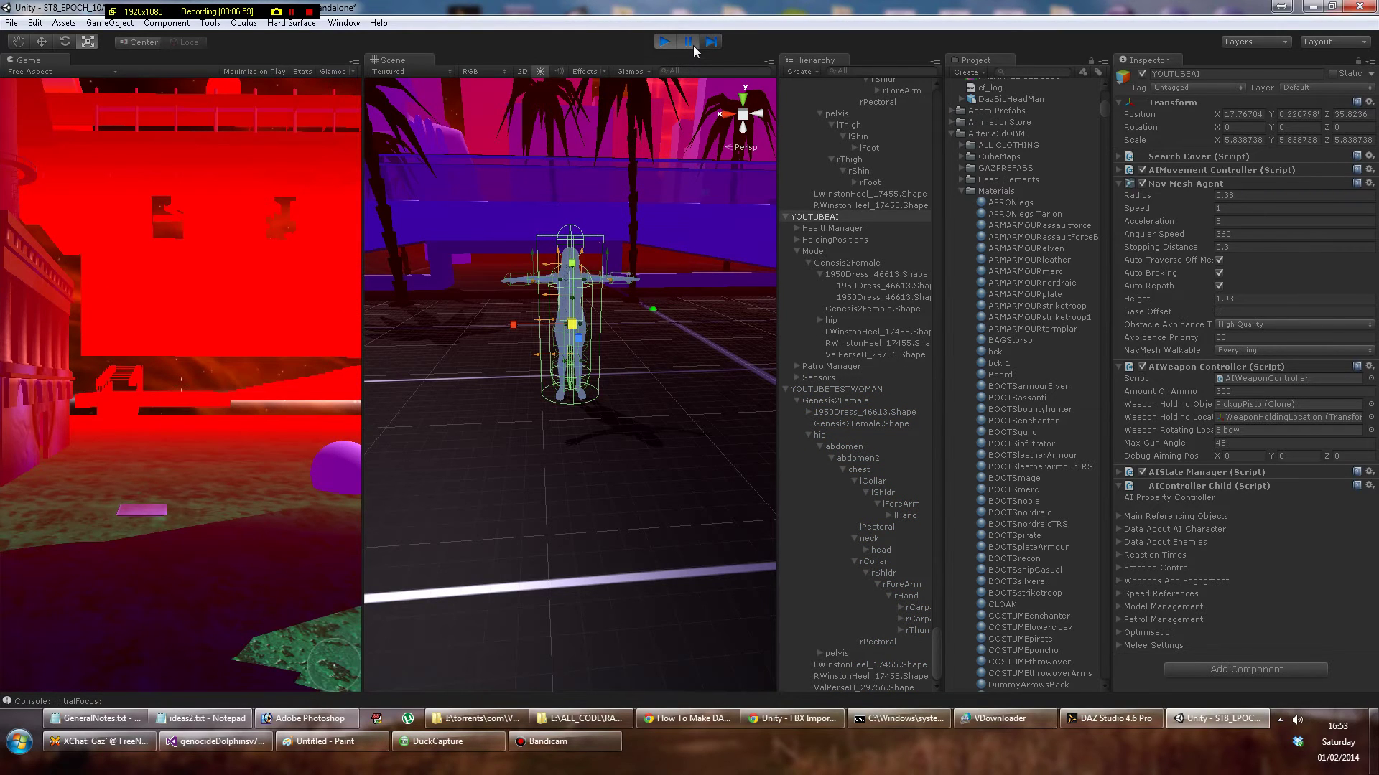
pyautogui.click(694, 47)
pyautogui.click(666, 43)
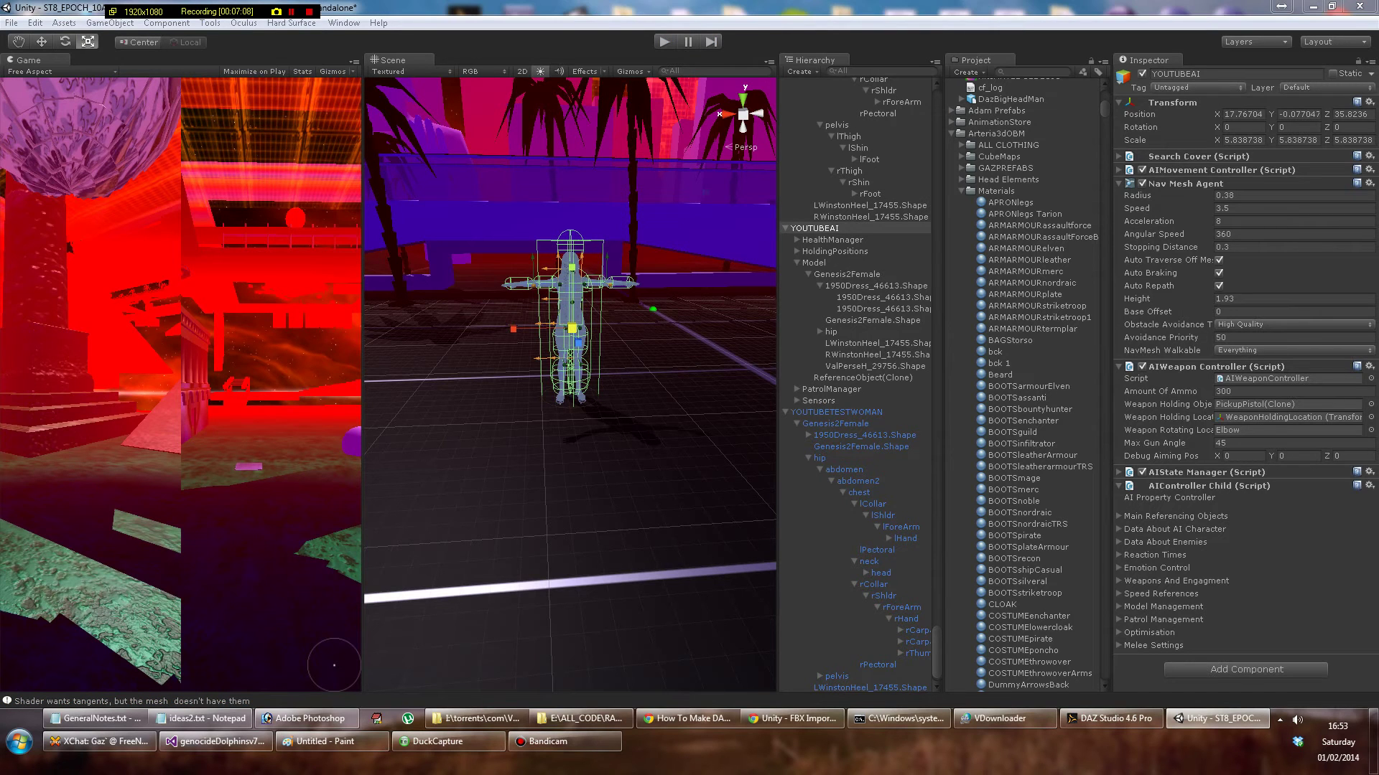
# Inspect the AIWeaponController exception and its source line in Console Pro, and move the console out of the way.
pyautogui.moveTo(1378, 115); pyautogui.dragTo(897, 127)
pyautogui.click(837, 301)
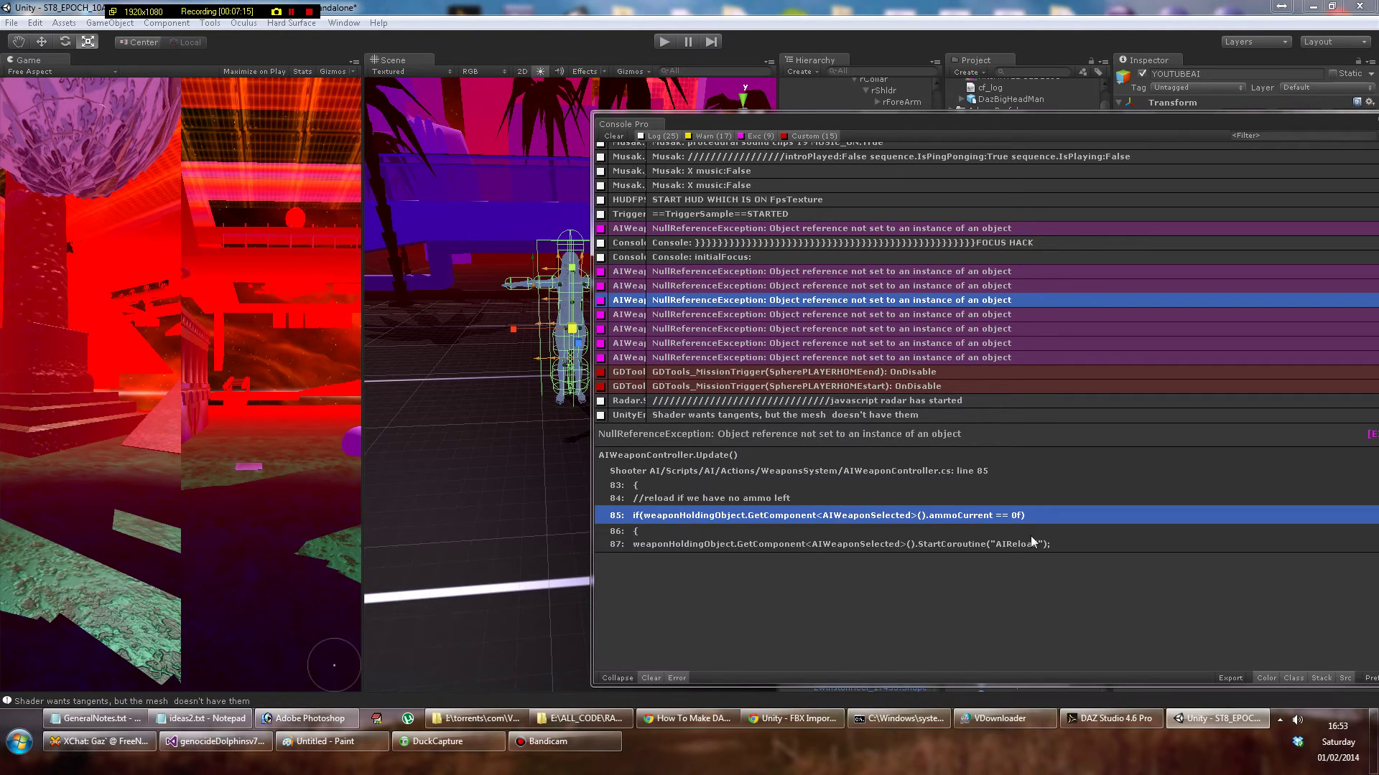
pyautogui.moveTo(1228, 128); pyautogui.dragTo(1026, 133)
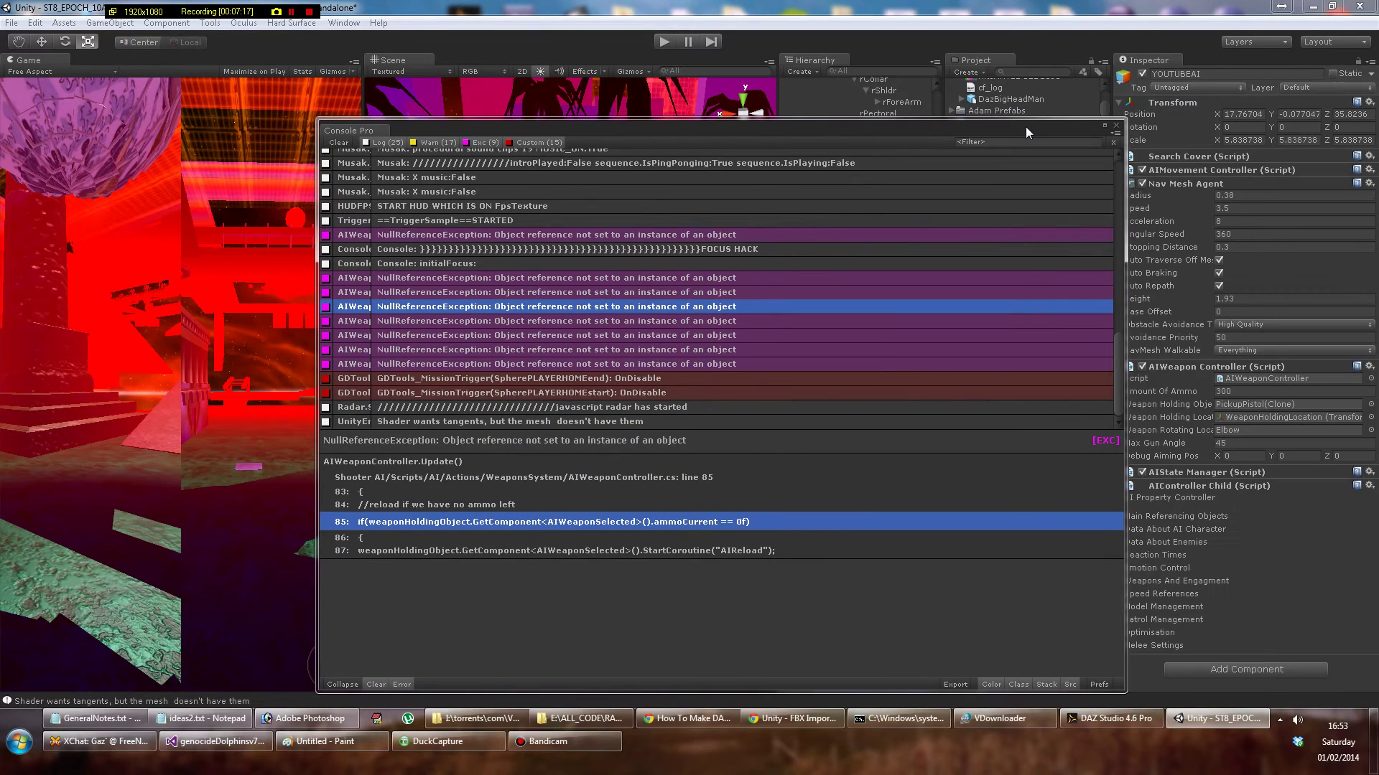
pyautogui.moveTo(641, 137); pyautogui.dragTo(1378, 140)
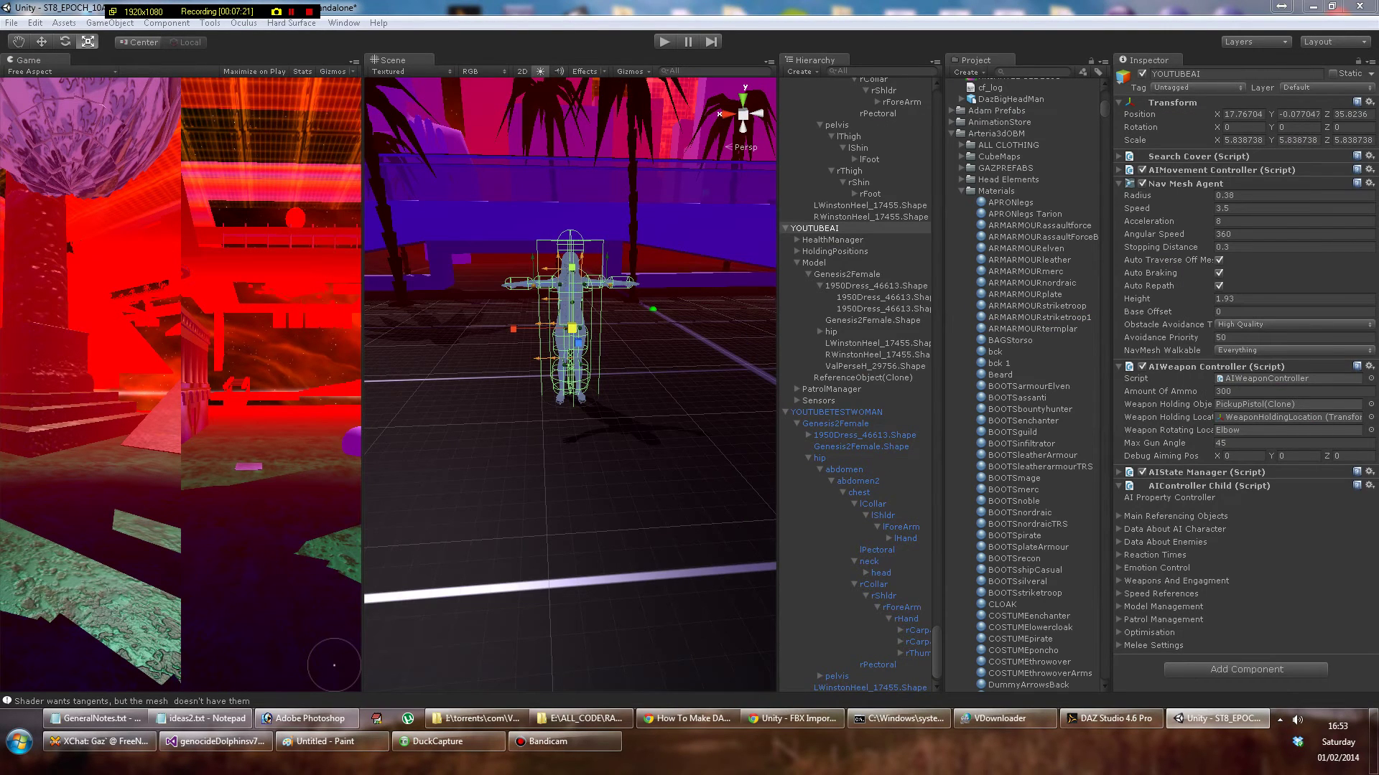
# Disable the AIWeapon Controller script on the YOUTUBEAI object.
pyautogui.click(806, 229)
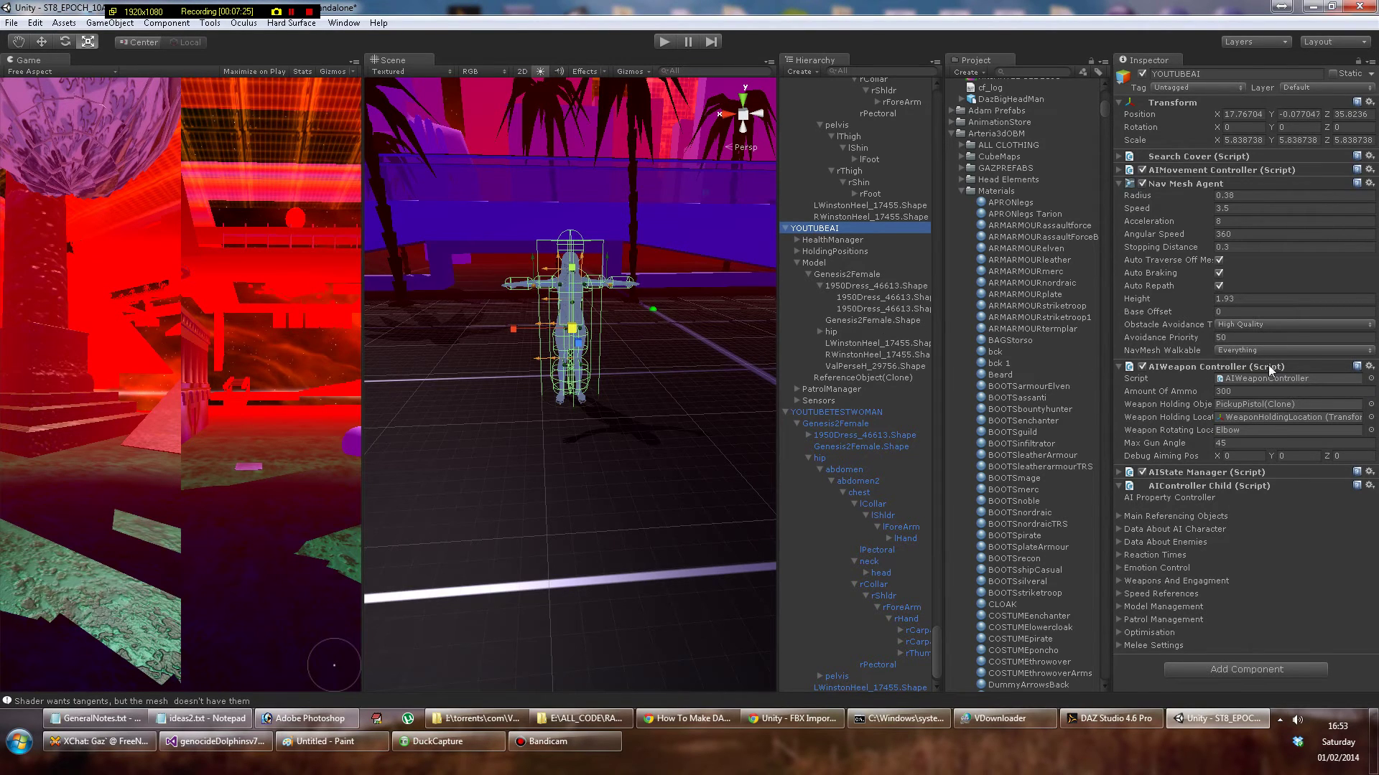
pyautogui.click(1142, 367)
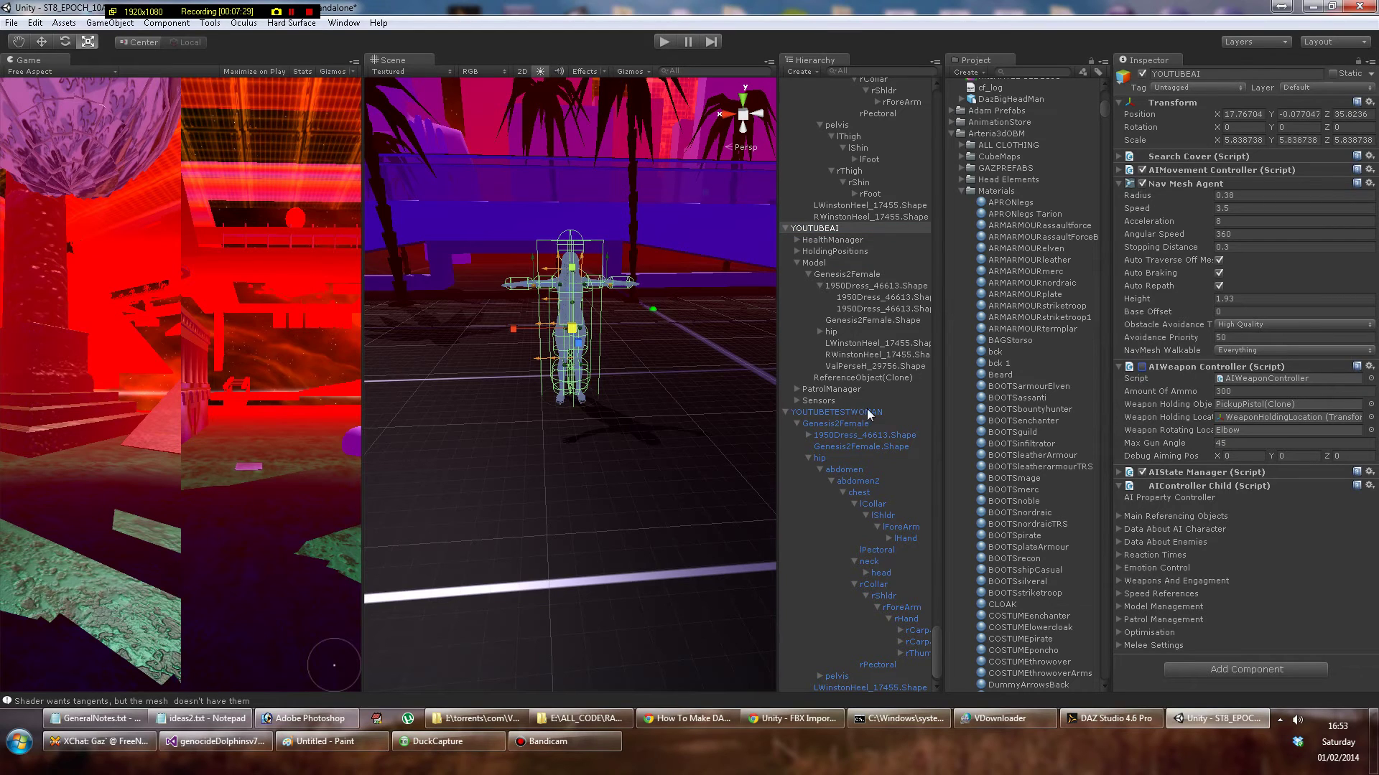
# Run the scene again and examine the YOUTUBEAI character's pose up close in the Scene view.
pyautogui.click(666, 44)
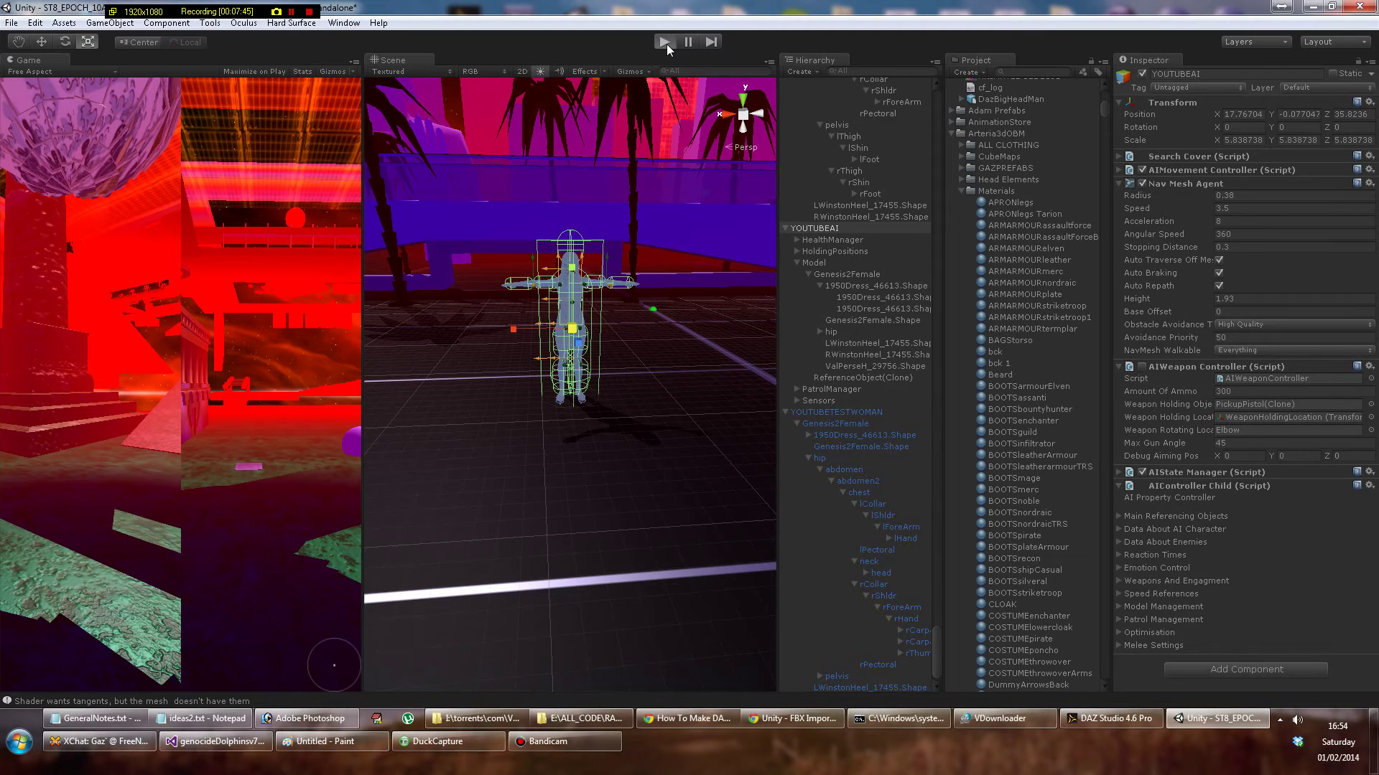
pyautogui.click(666, 43)
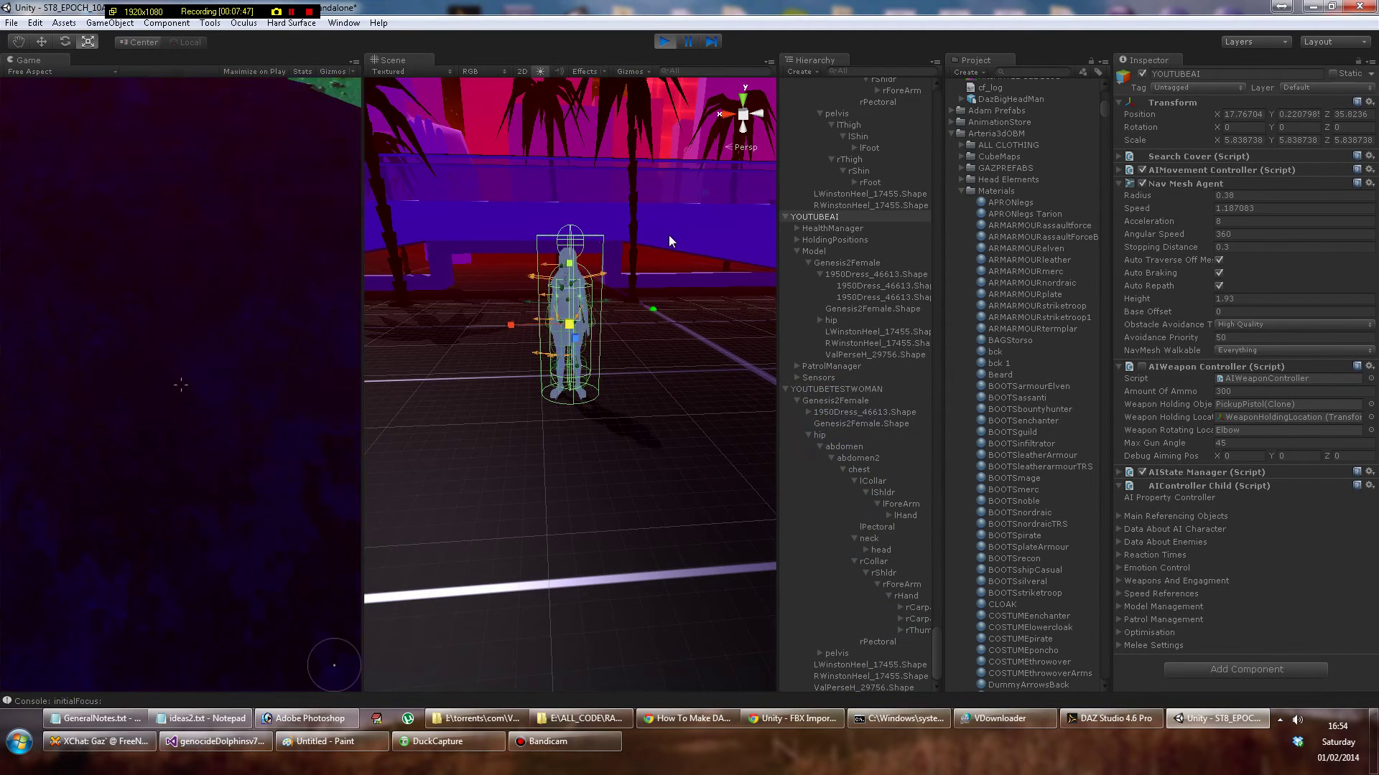
pyautogui.scroll(4, 669, 236)
pyautogui.scroll(2, 698, 146)
pyautogui.moveTo(699, 147); pyautogui.dragTo(670, 303, button='middle')
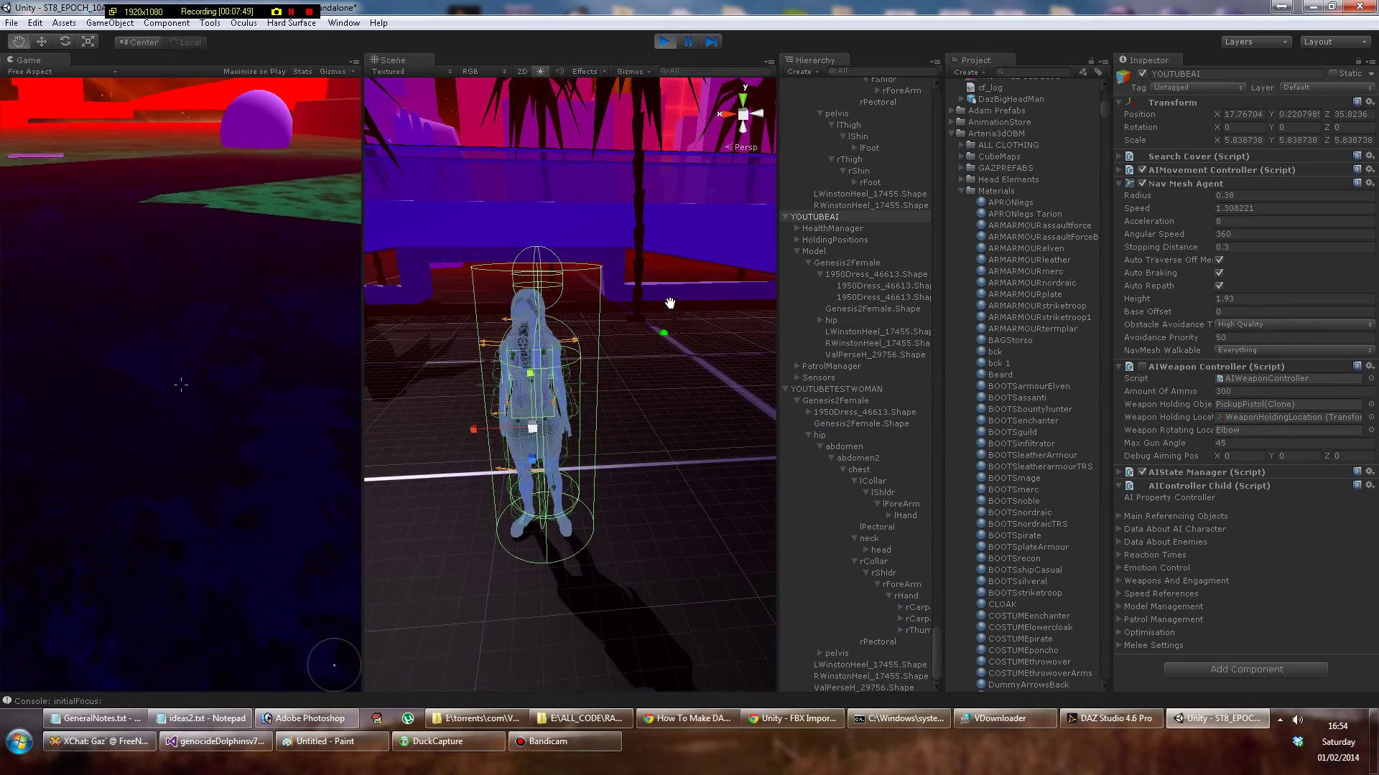
# Examine the running YOUTUBEAI character and its pistol from the side and up close from the front, and stop the playback.
pyautogui.scroll(3, 670, 303)
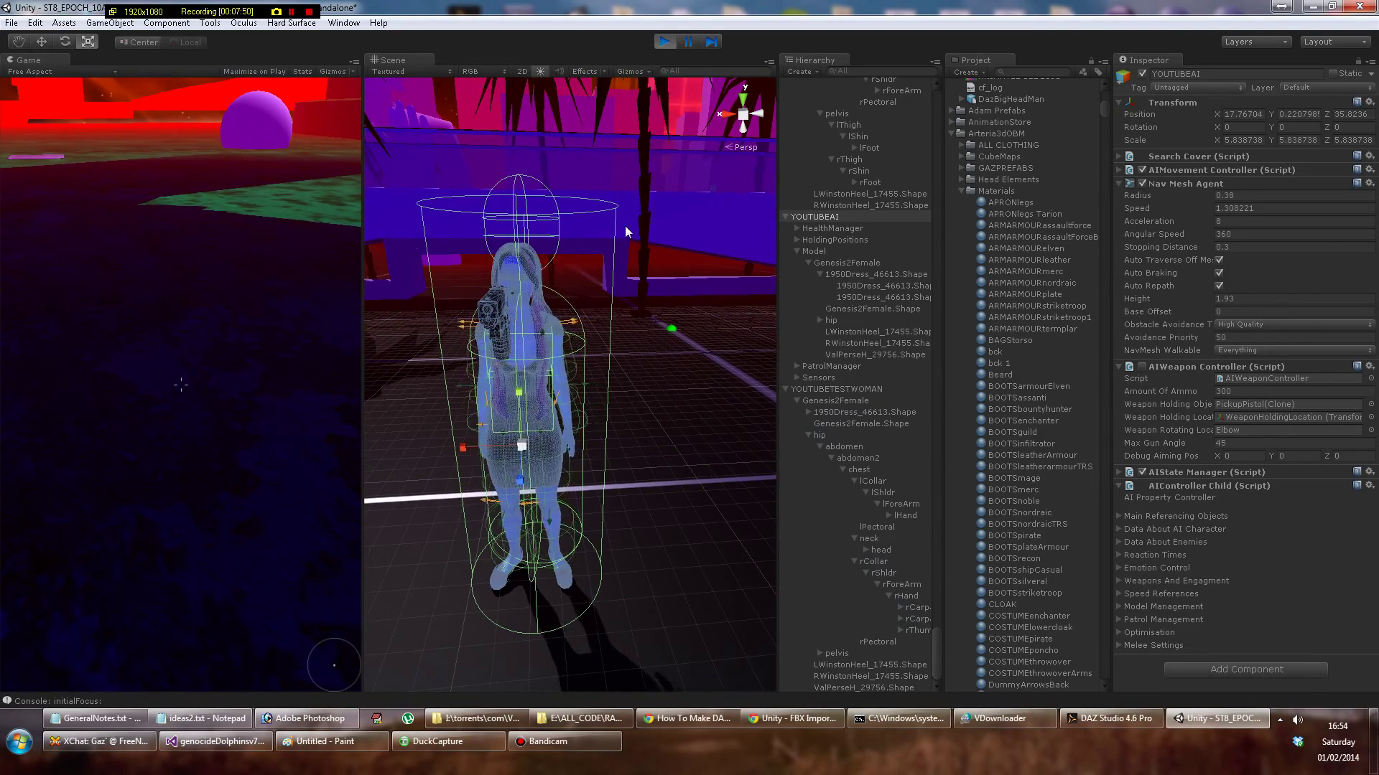
pyautogui.keyDown('alt'); pyautogui.moveTo(625, 225); pyautogui.dragTo(531, 306); pyautogui.keyUp('alt')
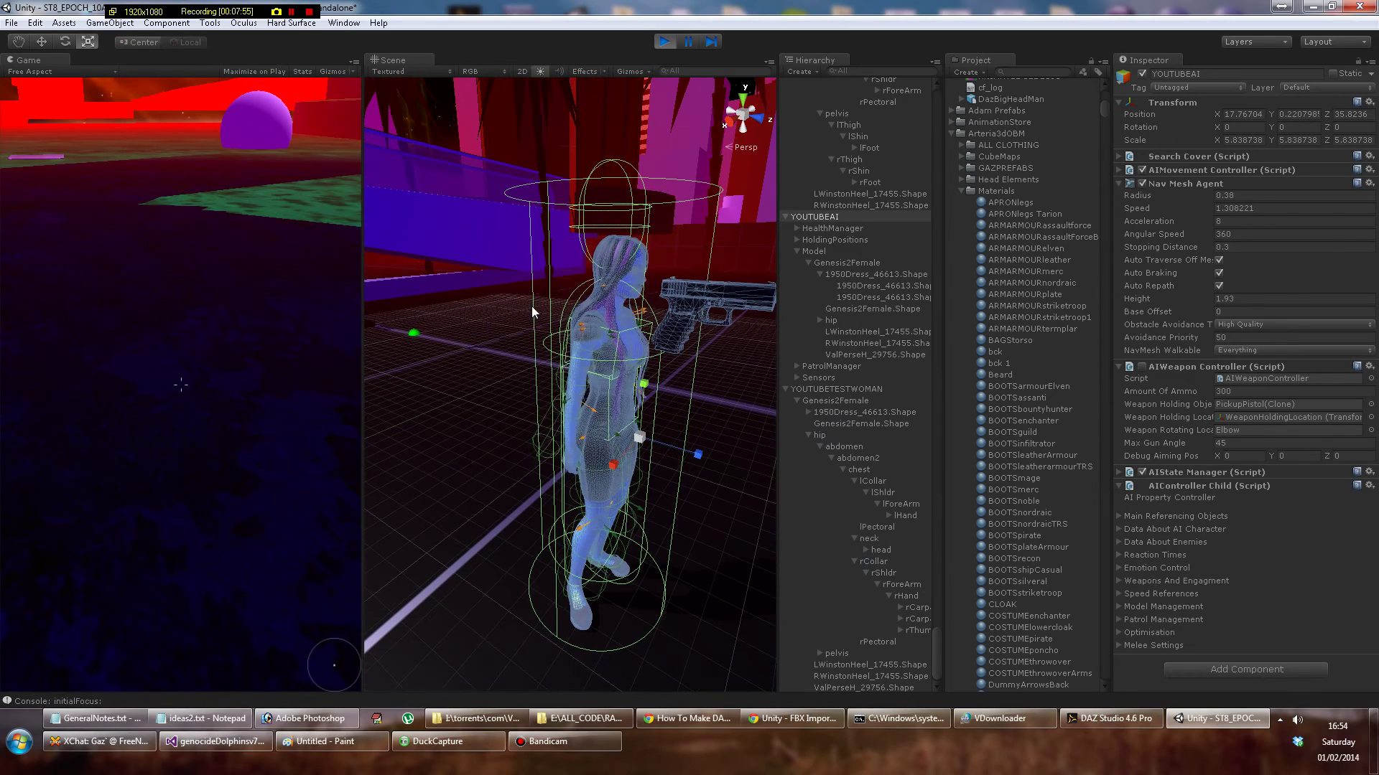
pyautogui.click(497, 294)
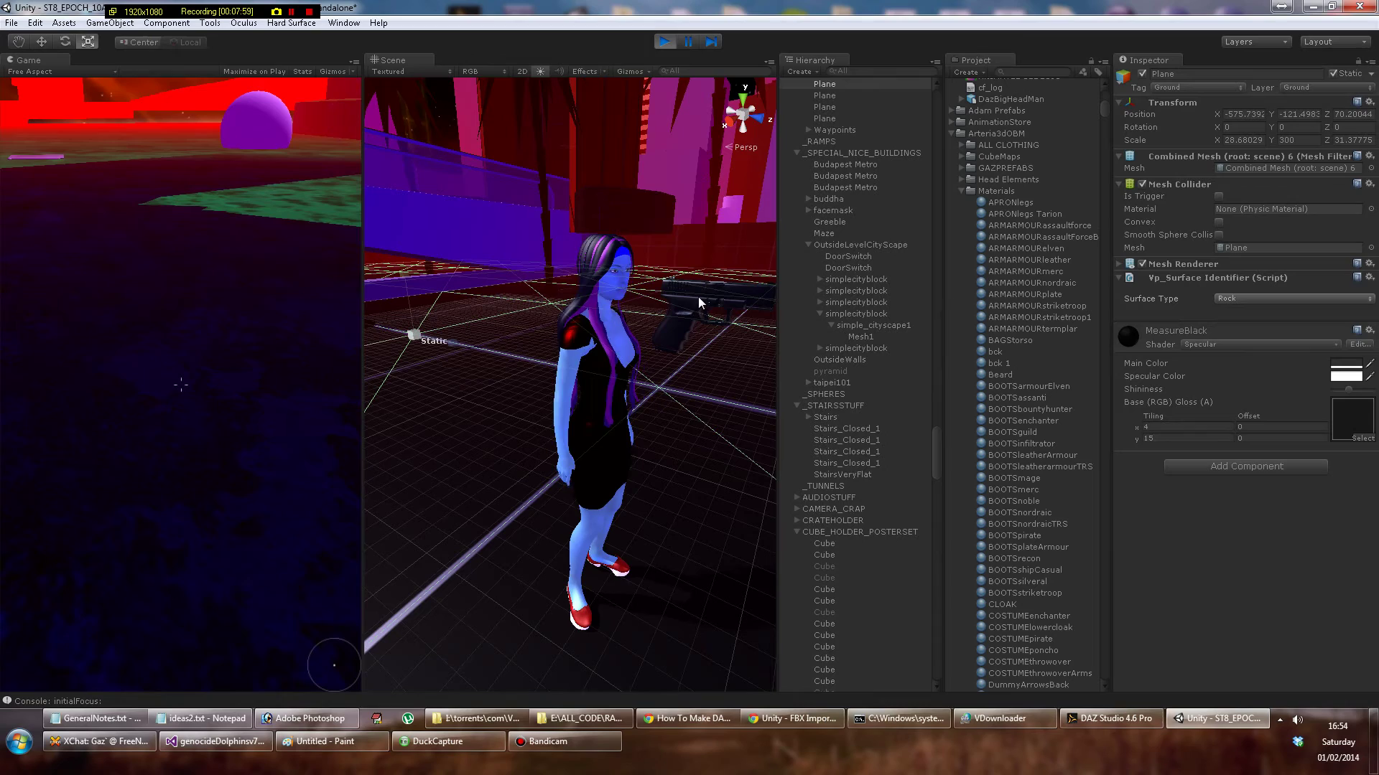
pyautogui.scroll(-4, 710, 374)
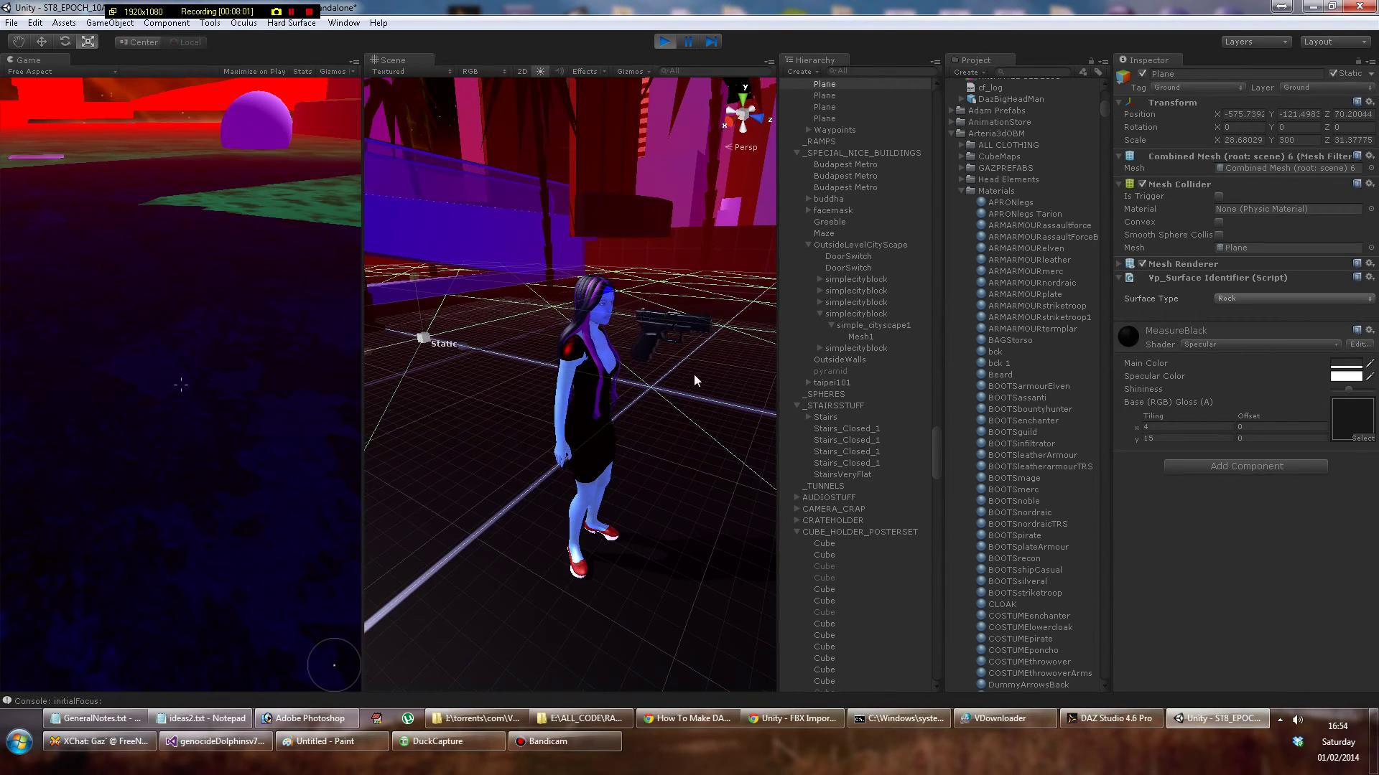
pyautogui.keyDown('alt'); pyautogui.moveTo(694, 380); pyautogui.dragTo(459, 344); pyautogui.keyUp('alt')
pyautogui.scroll(3, 443, 327)
pyautogui.moveTo(444, 328); pyautogui.dragTo(494, 381, button='middle')
pyautogui.scroll(2, 494, 381)
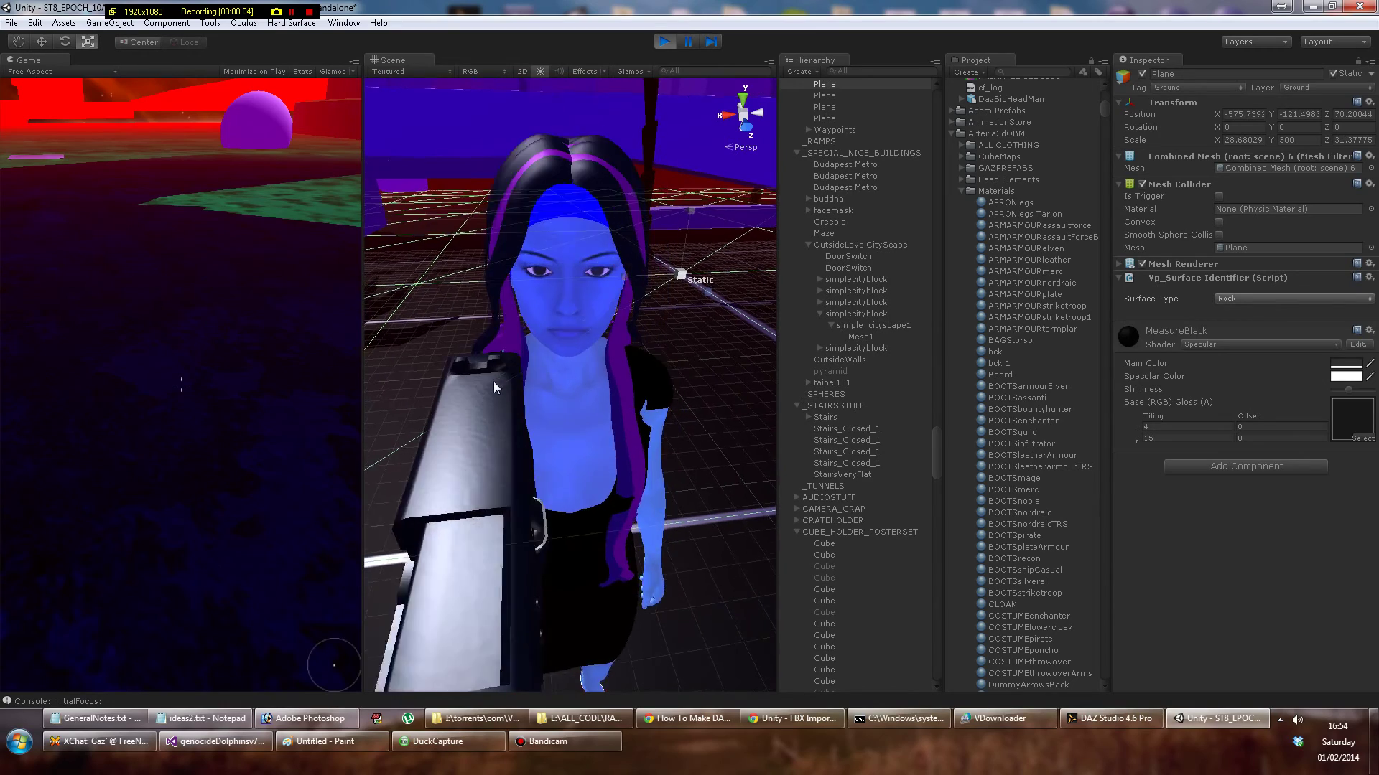
pyautogui.keyDown('alt'); pyautogui.moveTo(493, 382); pyautogui.dragTo(391, 346); pyautogui.keyUp('alt')
pyautogui.scroll(-2, 391, 346)
pyautogui.scroll(3, 413, 332)
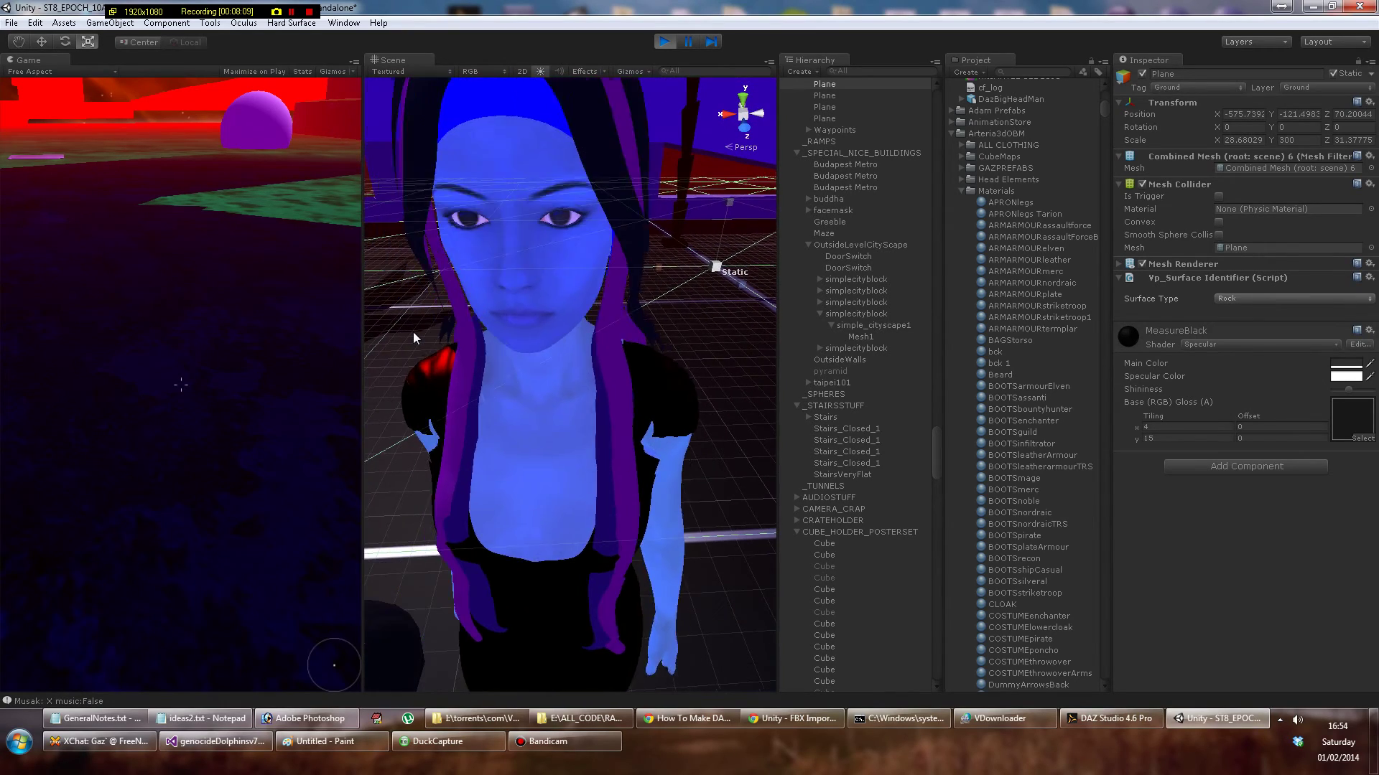
pyautogui.scroll(-5, 415, 336)
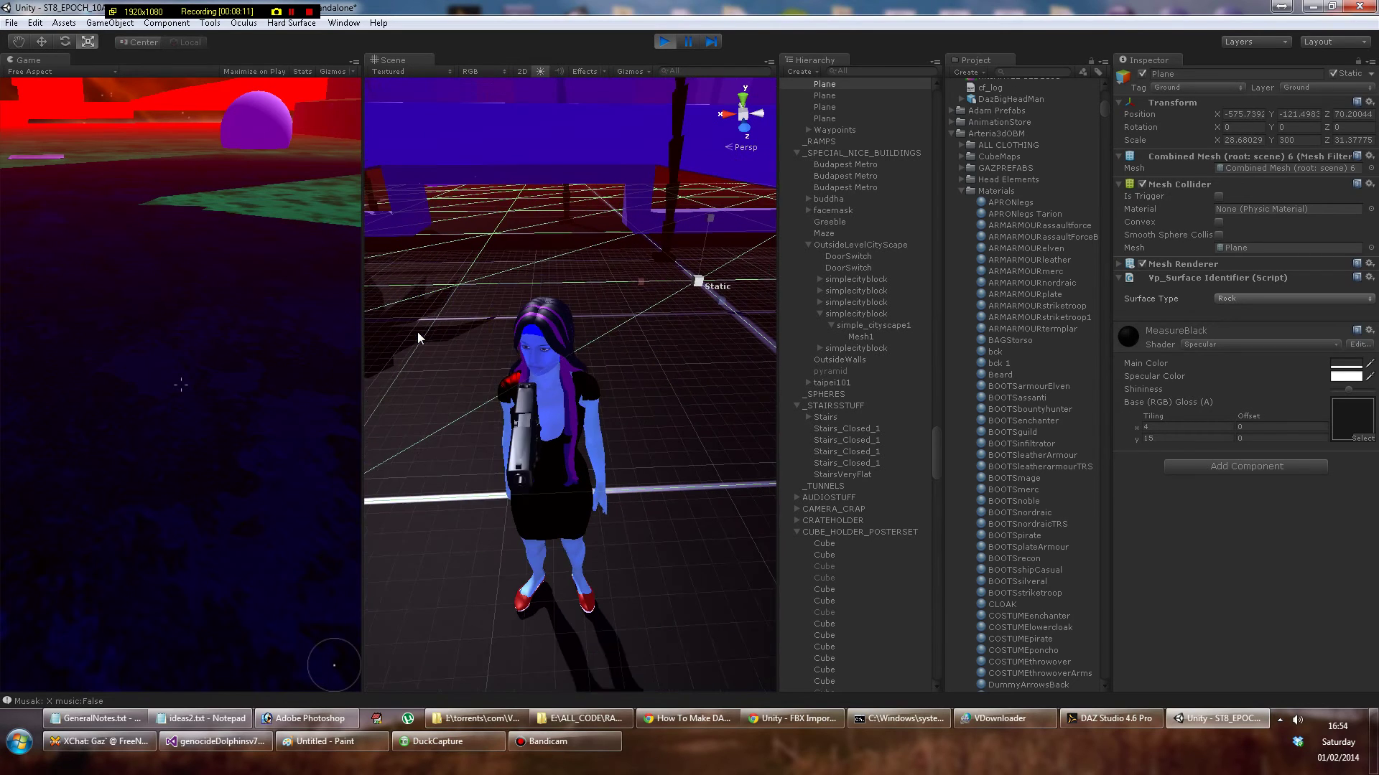
pyautogui.scroll(-5, 481, 391)
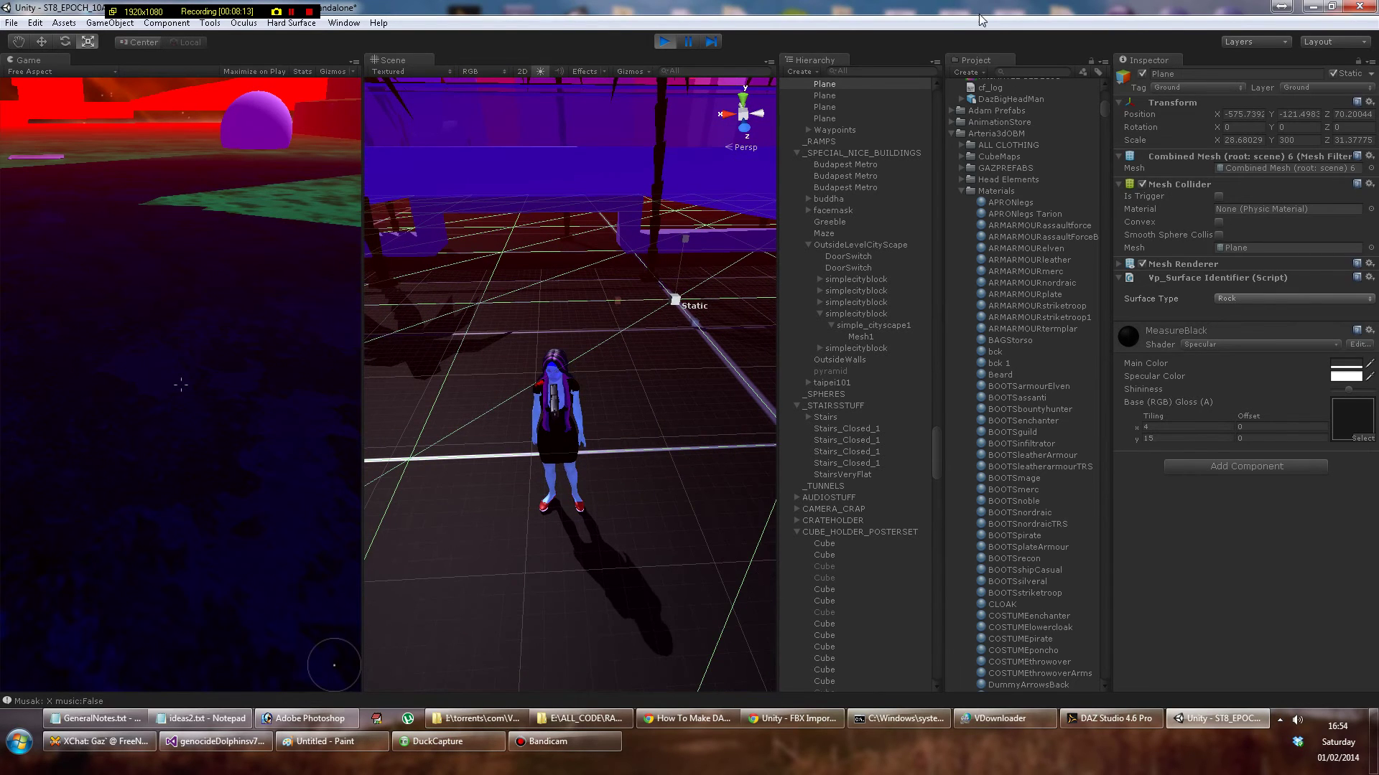
pyautogui.click(666, 41)
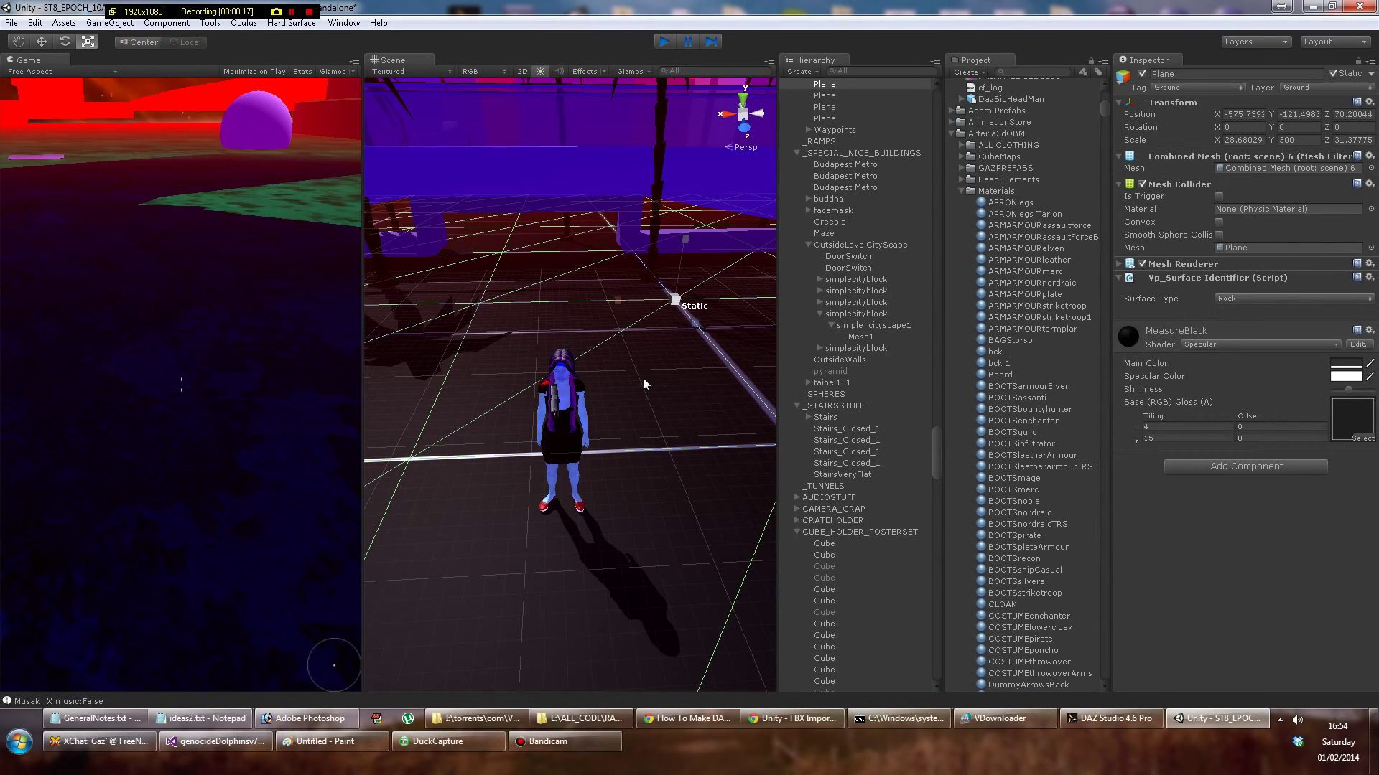
# Move PatrolWayPoint2 in YOUTUBEAI's PatrolManager away from the character along the Z axis to about 1.65.
pyautogui.click(569, 398)
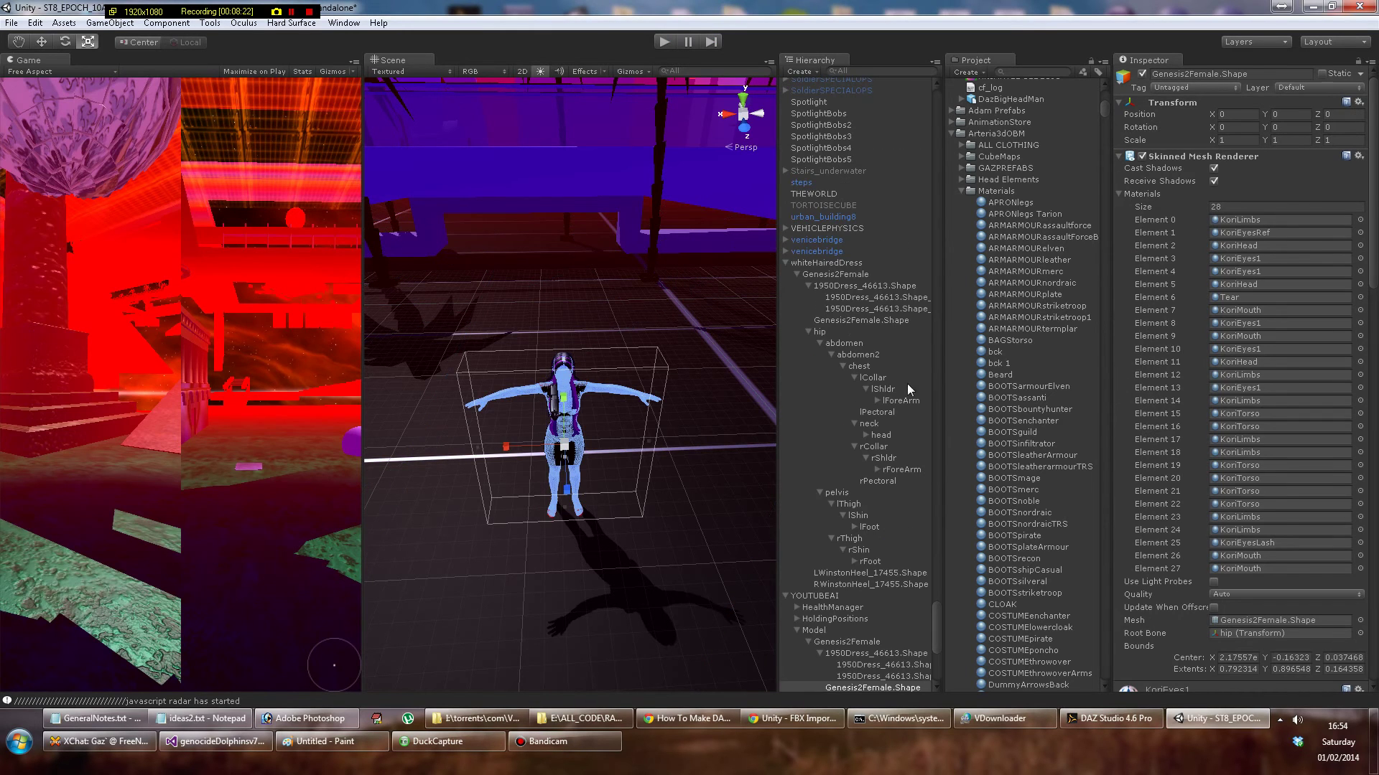
pyautogui.scroll(-6, 909, 389)
pyautogui.click(819, 338)
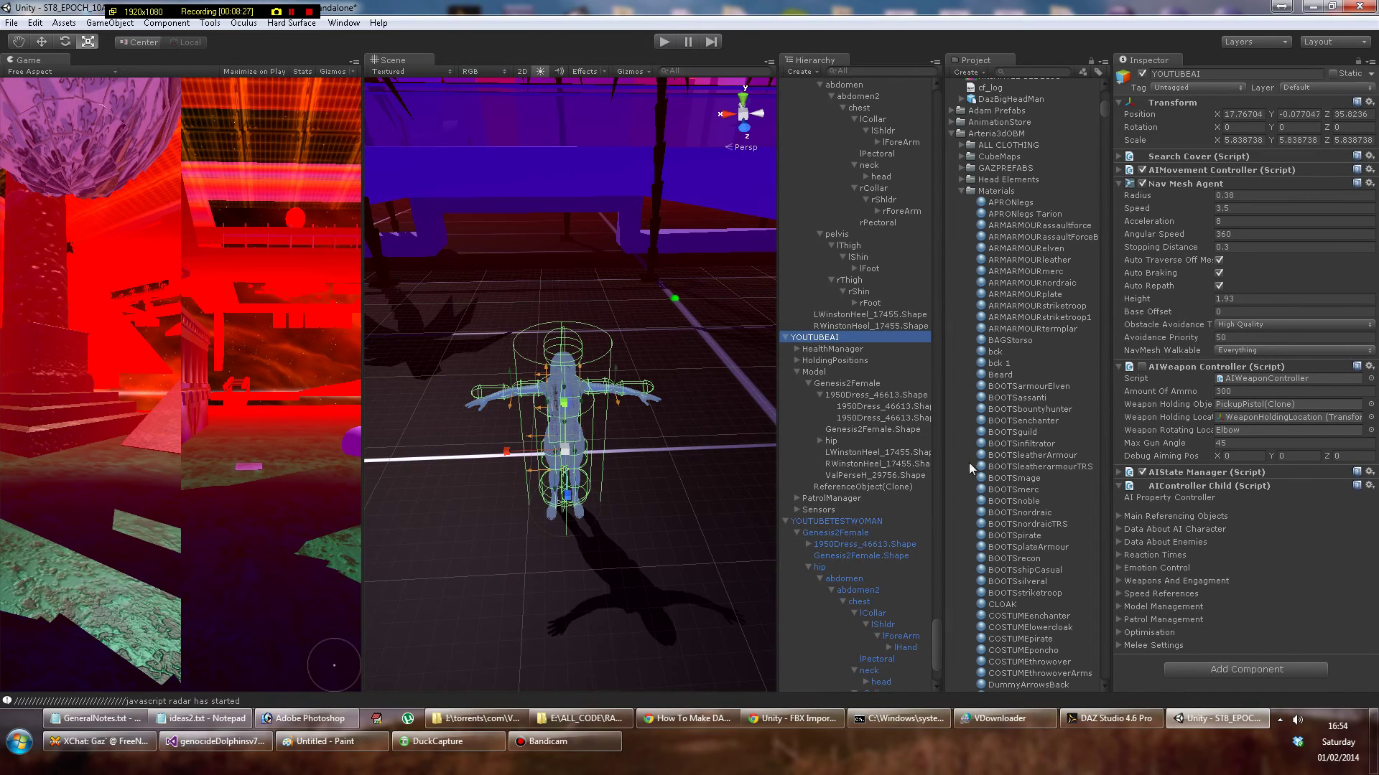
pyautogui.click(795, 497)
pyautogui.click(837, 510)
pyautogui.scroll(-3, 646, 493)
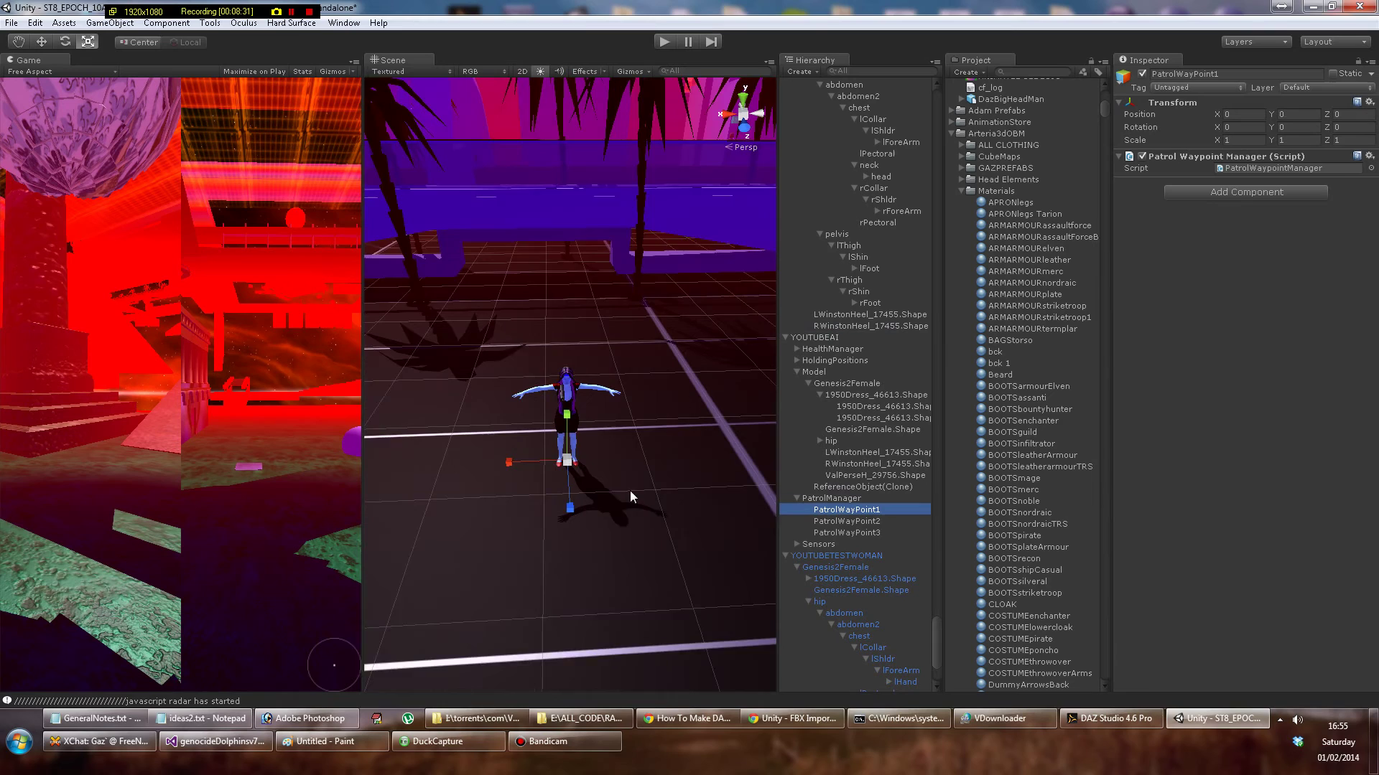
pyautogui.click(40, 43)
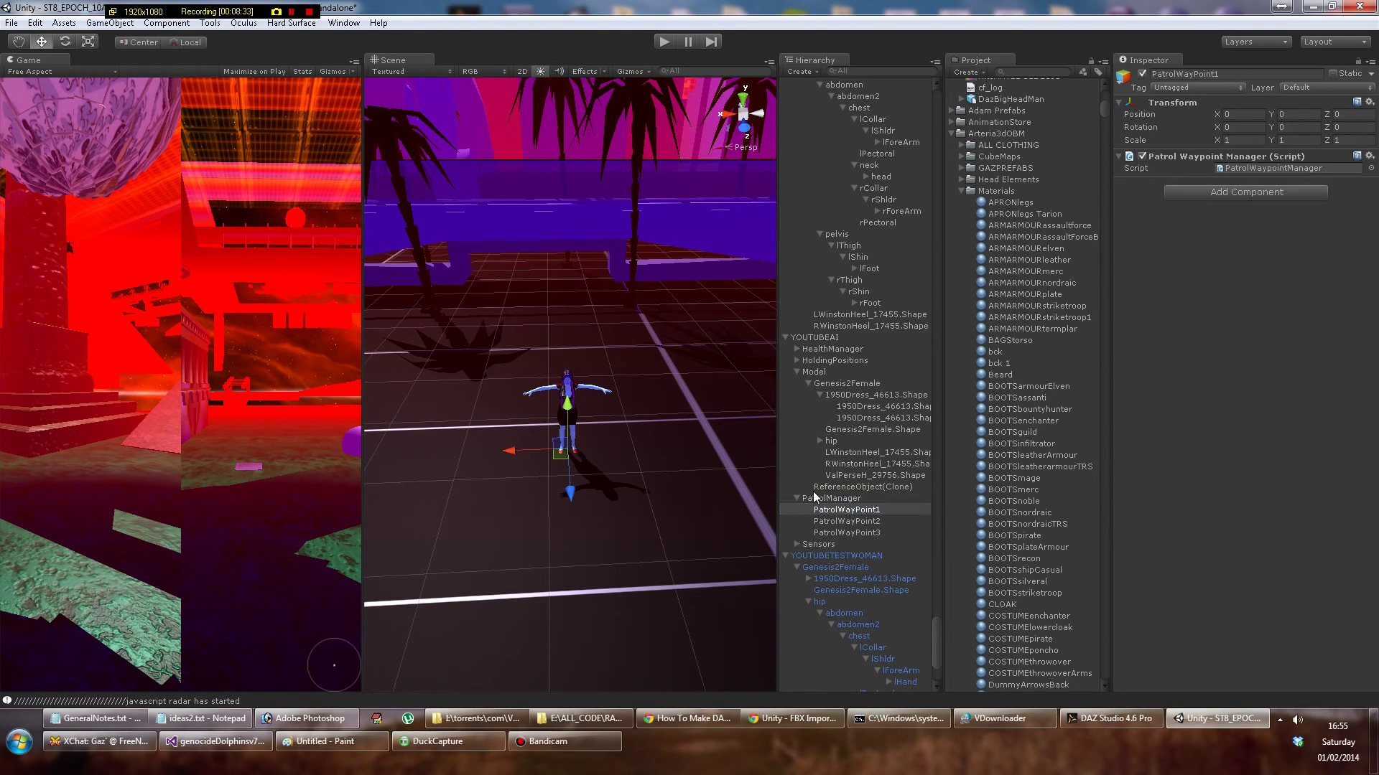
pyautogui.click(857, 522)
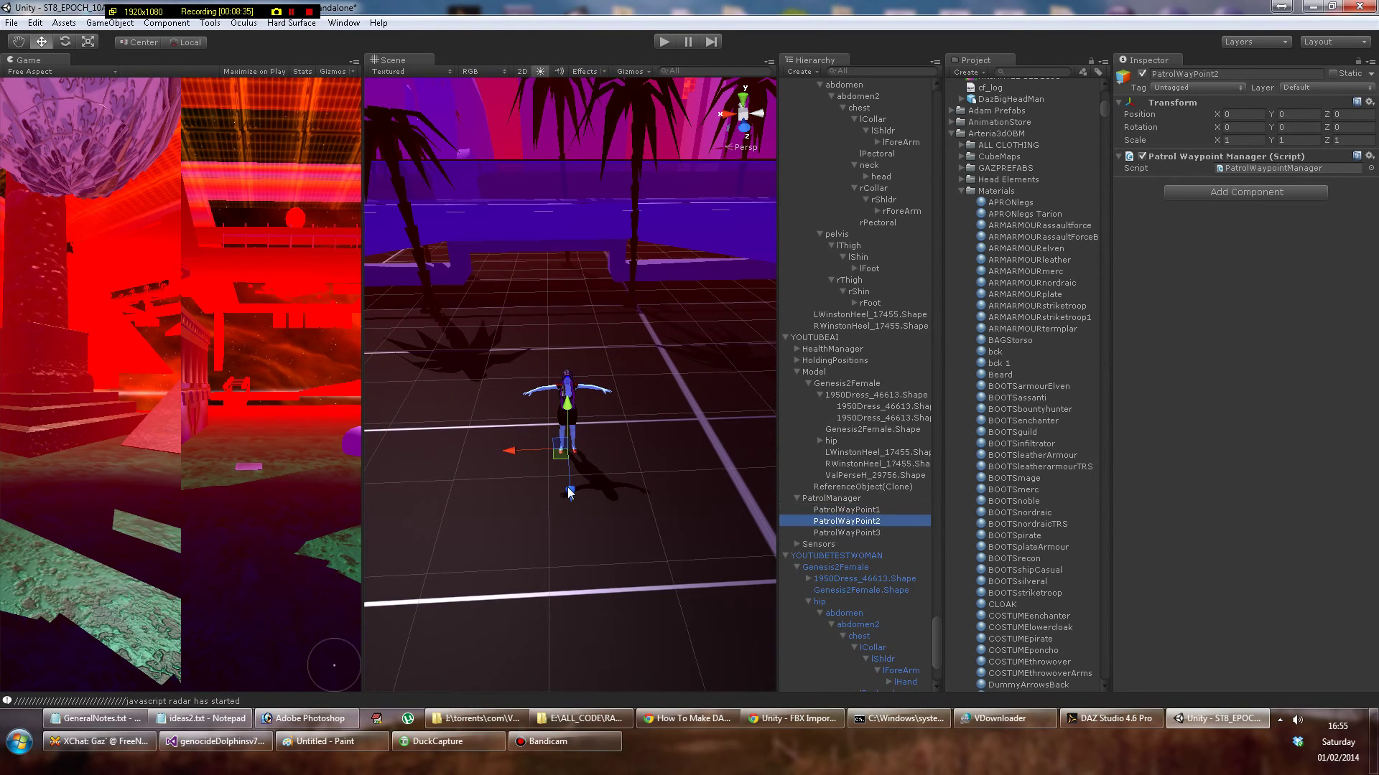
pyautogui.moveTo(571, 494); pyautogui.dragTo(577, 570)
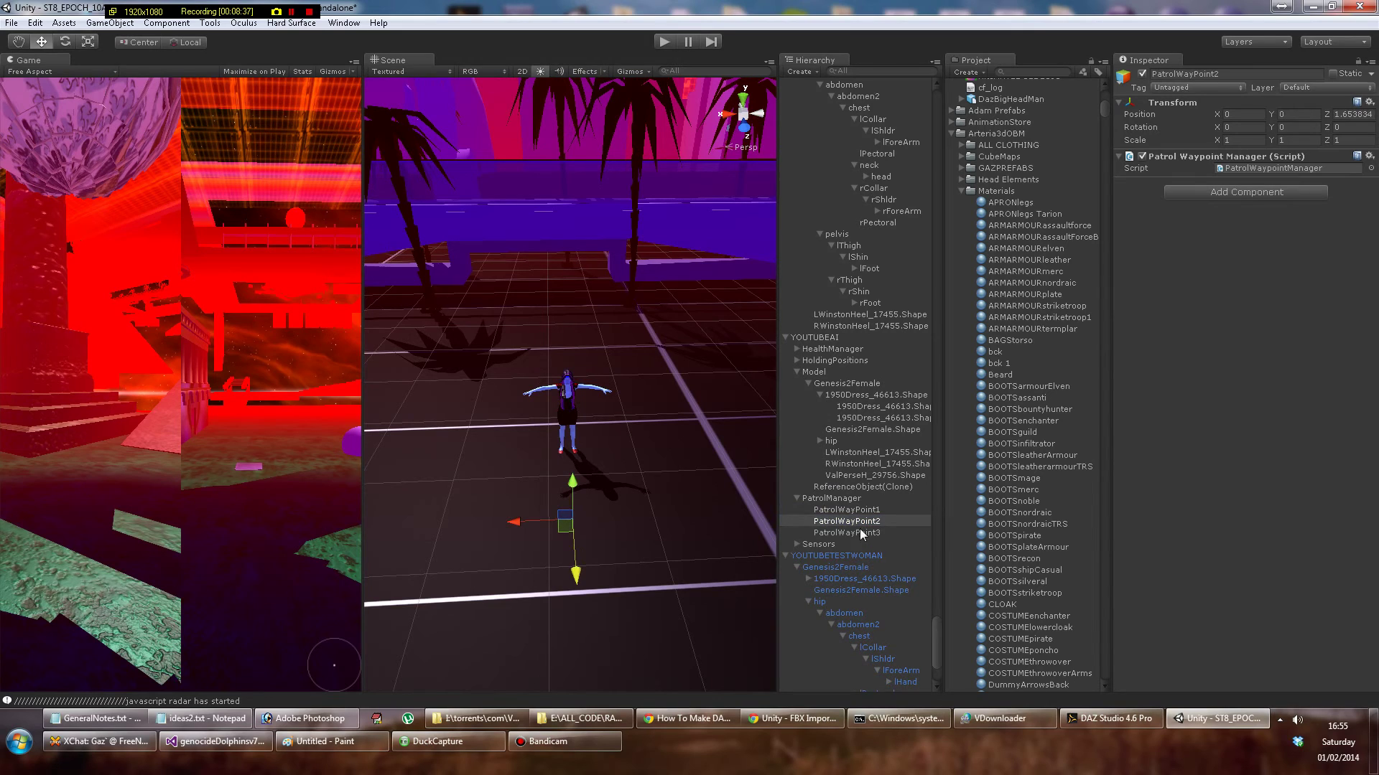
# Move PatrolWayPoint3 diagonally away from the character to form a triangular route, and select PatrolManager to show the patrol path.
pyautogui.click(854, 533)
pyautogui.moveTo(565, 496); pyautogui.dragTo(460, 583)
pyautogui.click(831, 498)
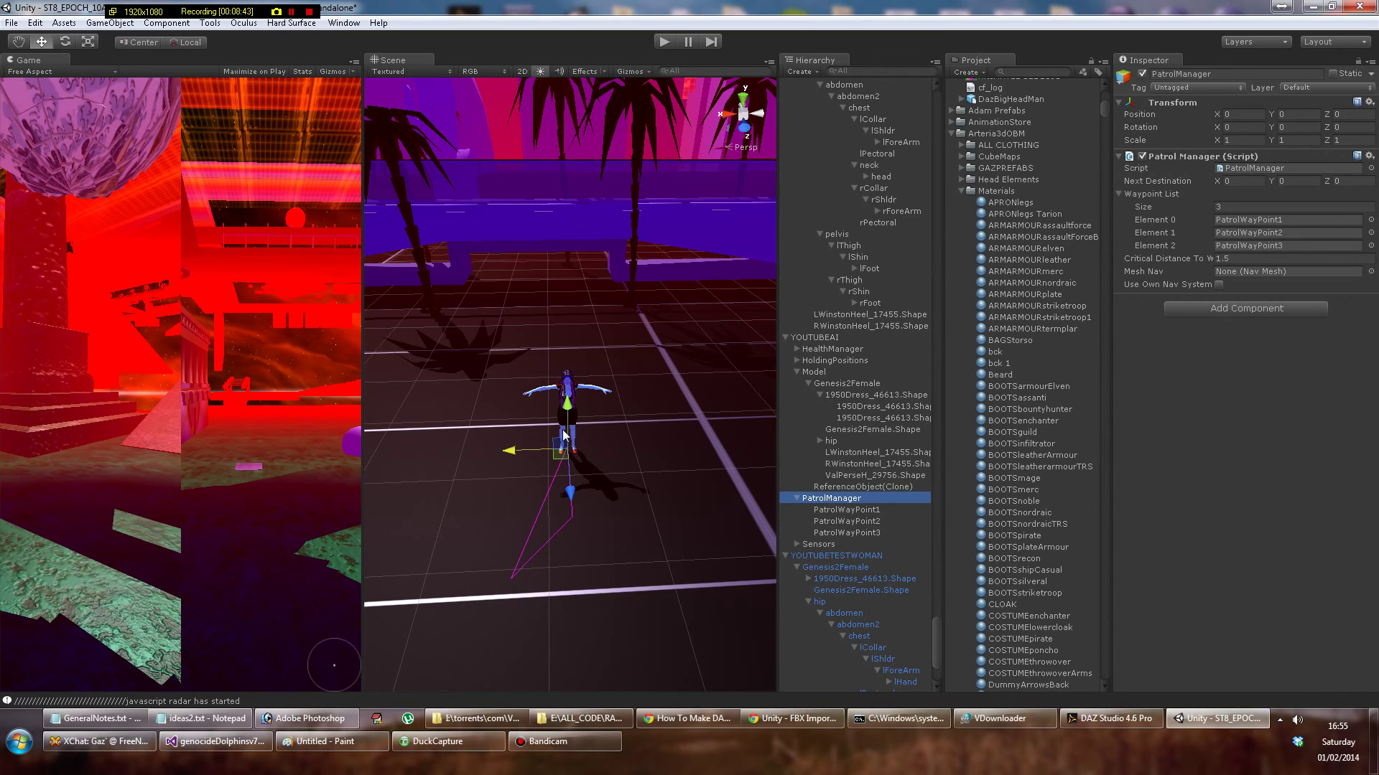
# Run the scene to test the patrol route and view the YOUTUBEAI character from the front in the Scene view.
pyautogui.click(664, 43)
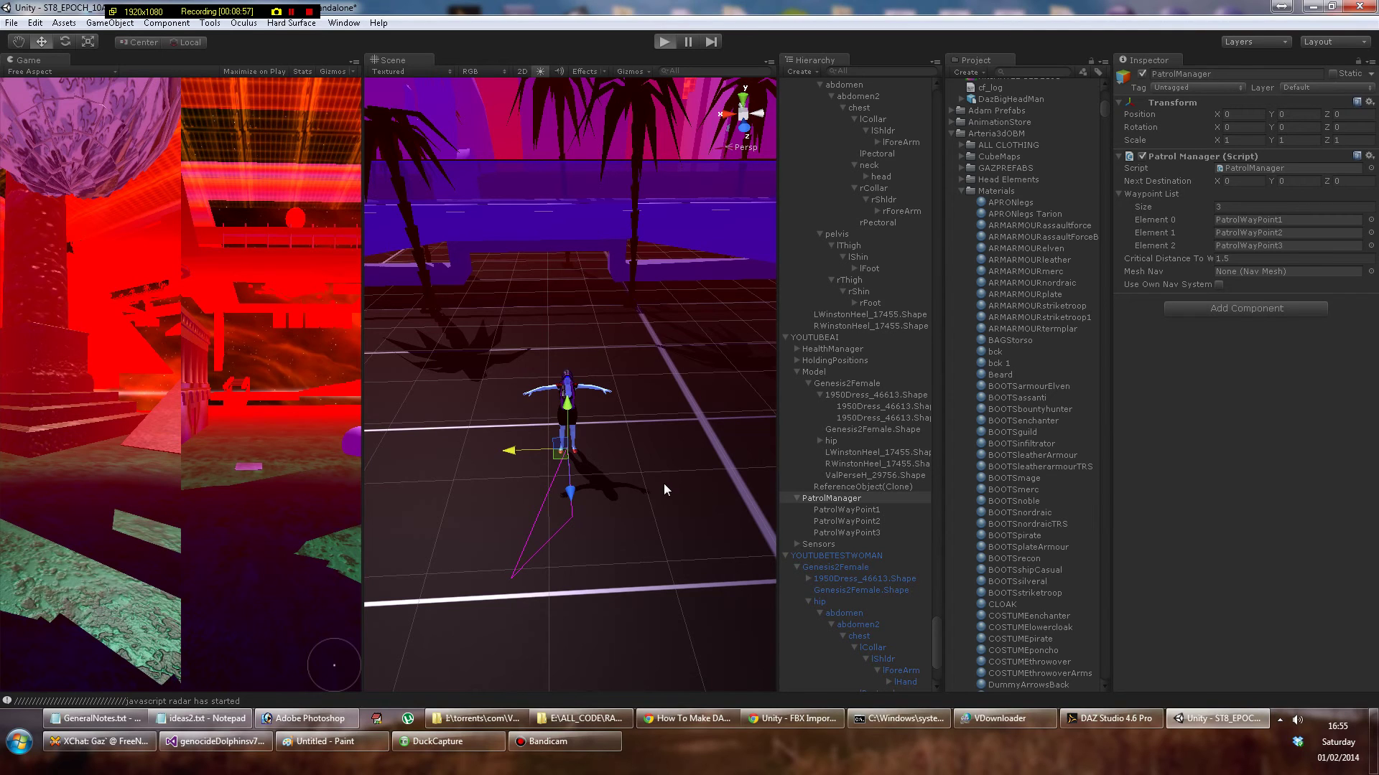
pyautogui.click(664, 41)
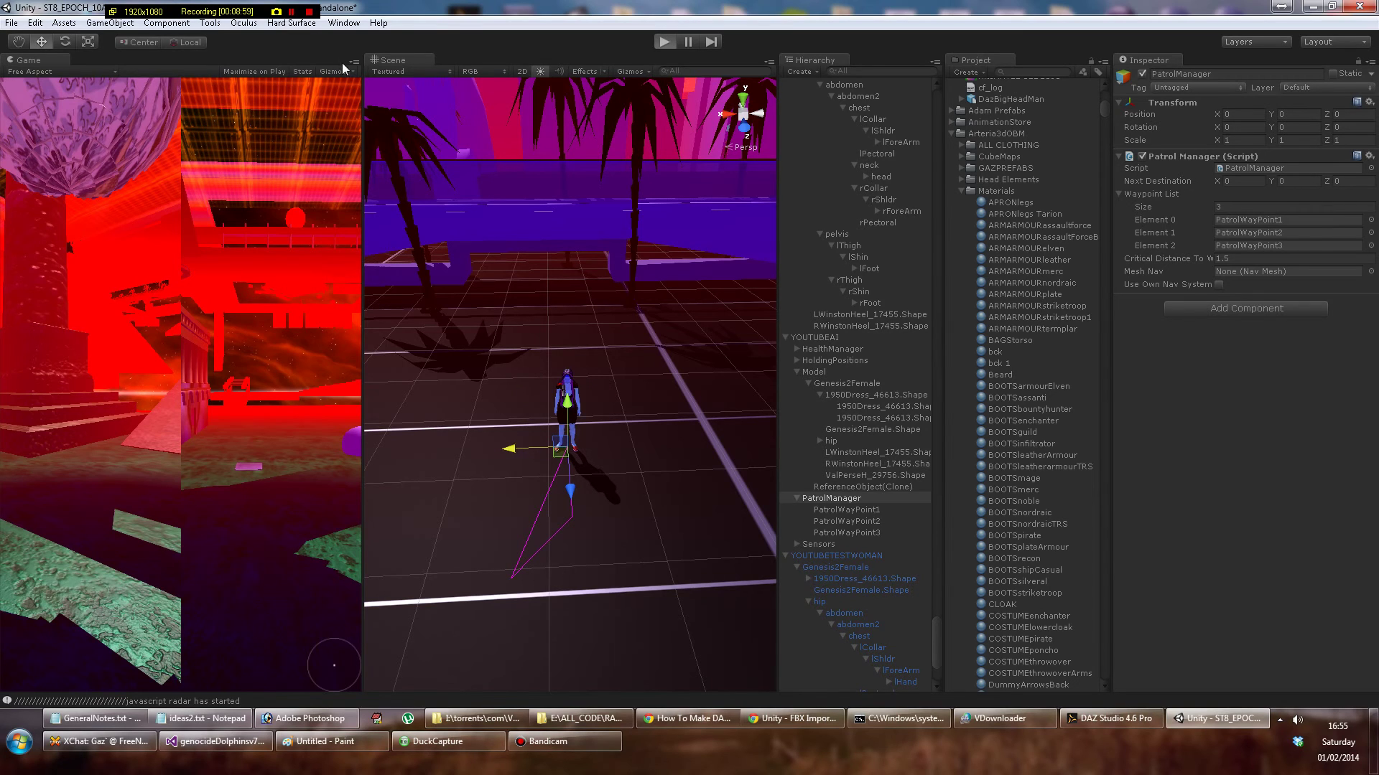
pyautogui.click(642, 425)
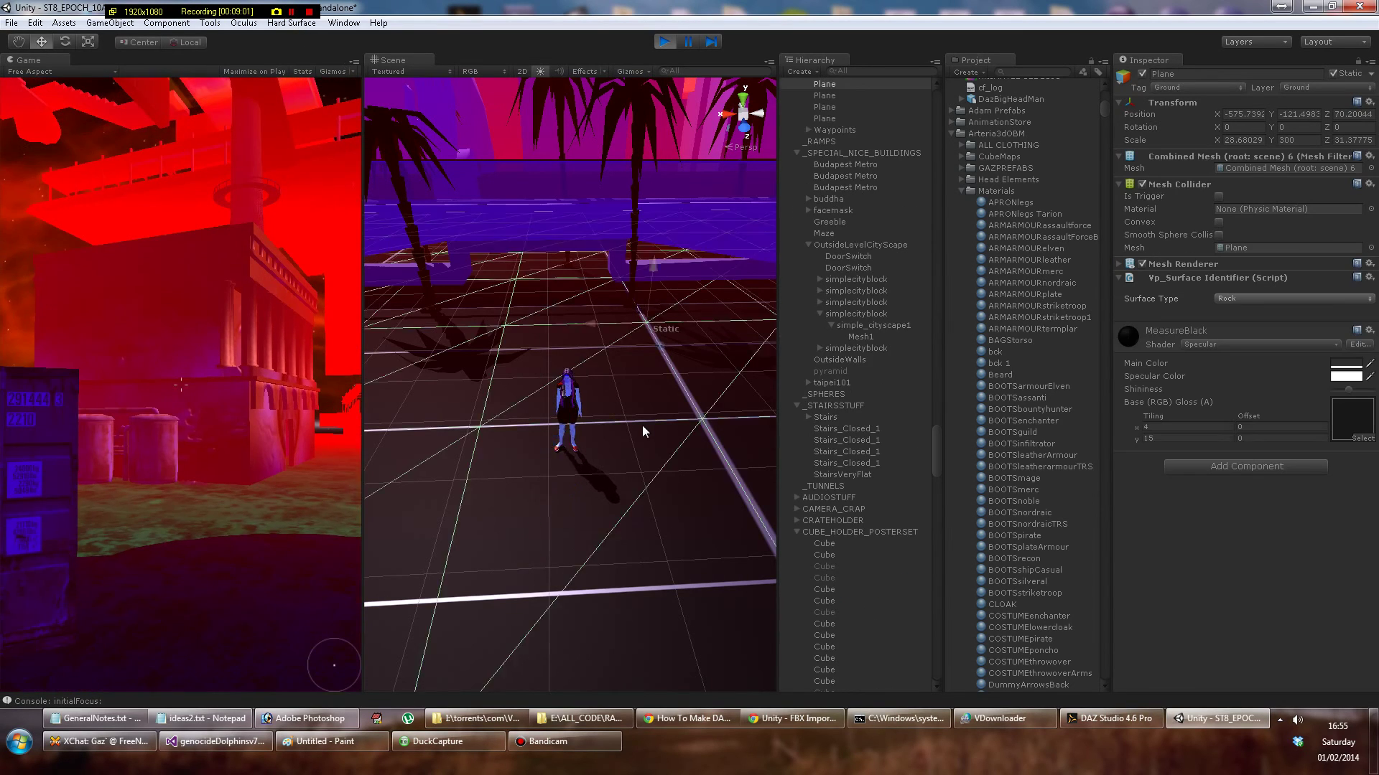
pyautogui.scroll(5, 641, 424)
pyautogui.moveTo(640, 424); pyautogui.dragTo(649, 270, button='middle')
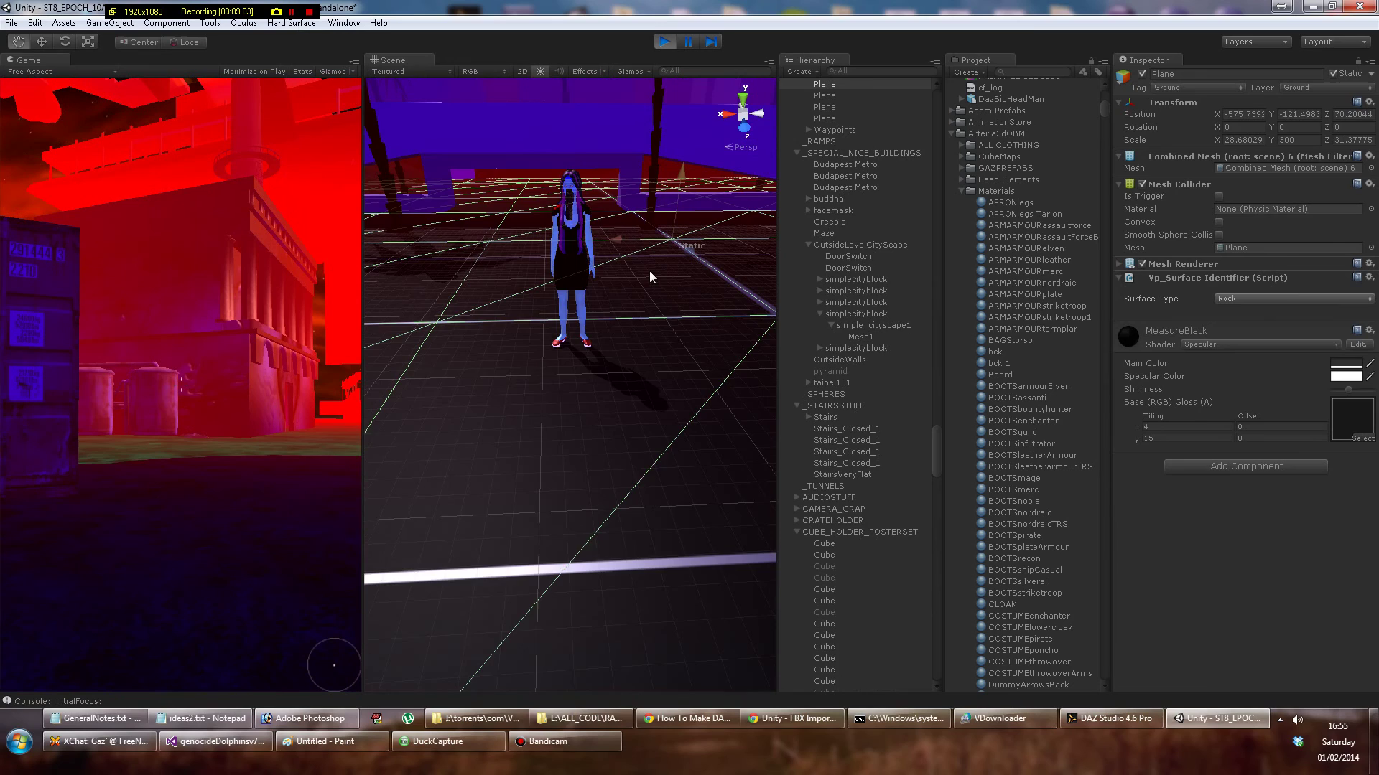
pyautogui.keyDown('alt'); pyautogui.moveTo(649, 270); pyautogui.dragTo(632, 300); pyautogui.keyUp('alt')
pyautogui.moveTo(632, 301); pyautogui.dragTo(531, 301, button='right')
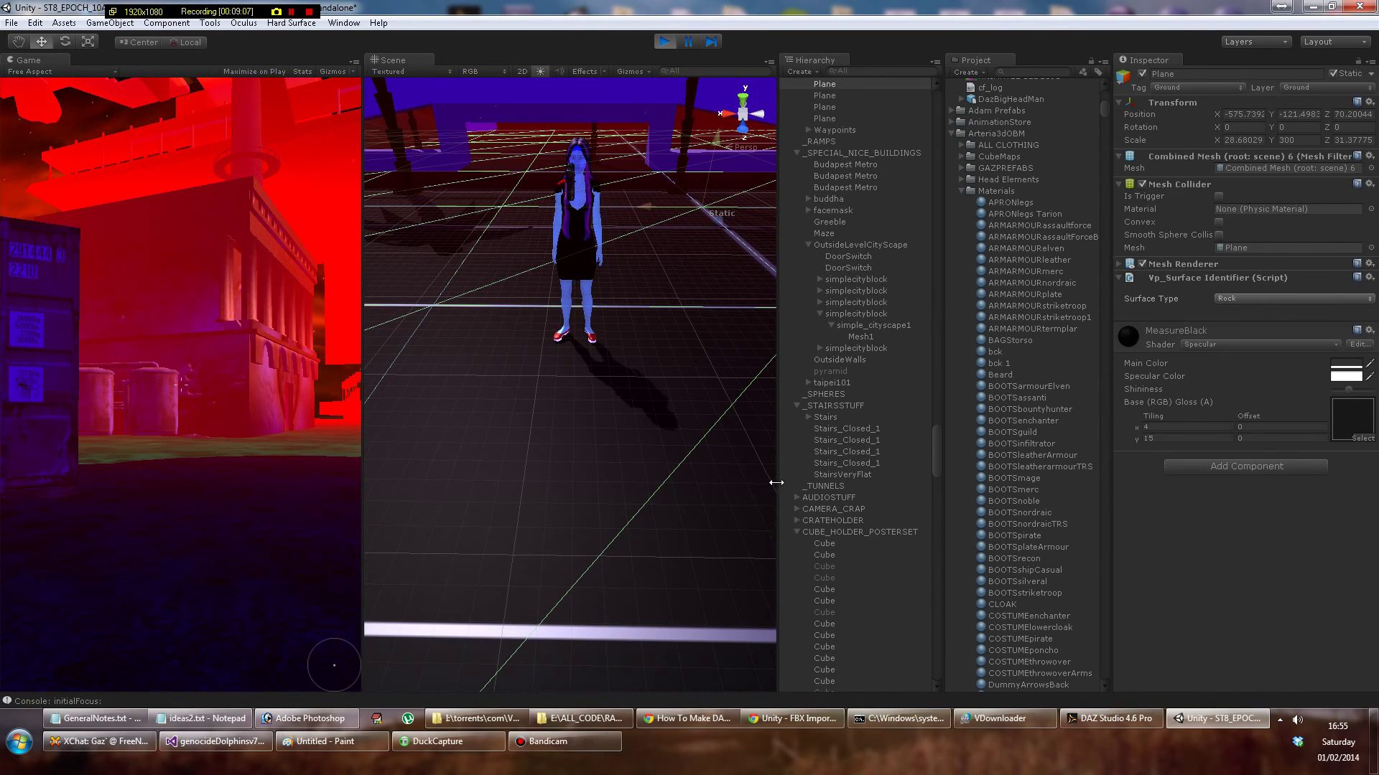
# Widen the Scene view and the Game view in the editor layout.
pyautogui.moveTo(778, 484); pyautogui.dragTo(1131, 492)
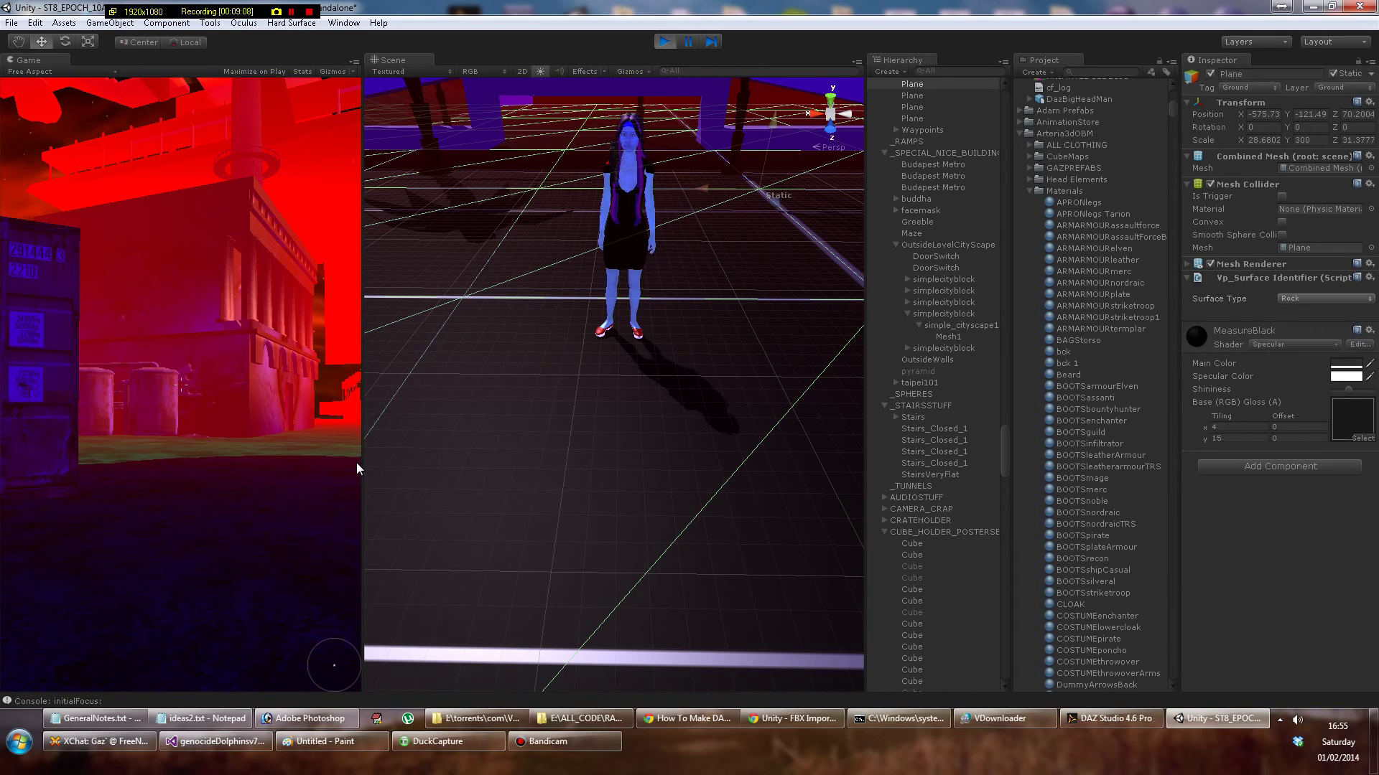
pyautogui.moveTo(362, 463); pyautogui.dragTo(352, 460)
pyautogui.moveTo(260, 455); pyautogui.dragTo(402, 431)
# Follow the patrolling character from the side and watch it walk its waypoint route from farther away.
pyautogui.moveTo(501, 373); pyautogui.dragTo(493, 430, button='middle')
pyautogui.keyDown('alt'); pyautogui.moveTo(683, 461); pyautogui.dragTo(477, 405); pyautogui.keyUp('alt')
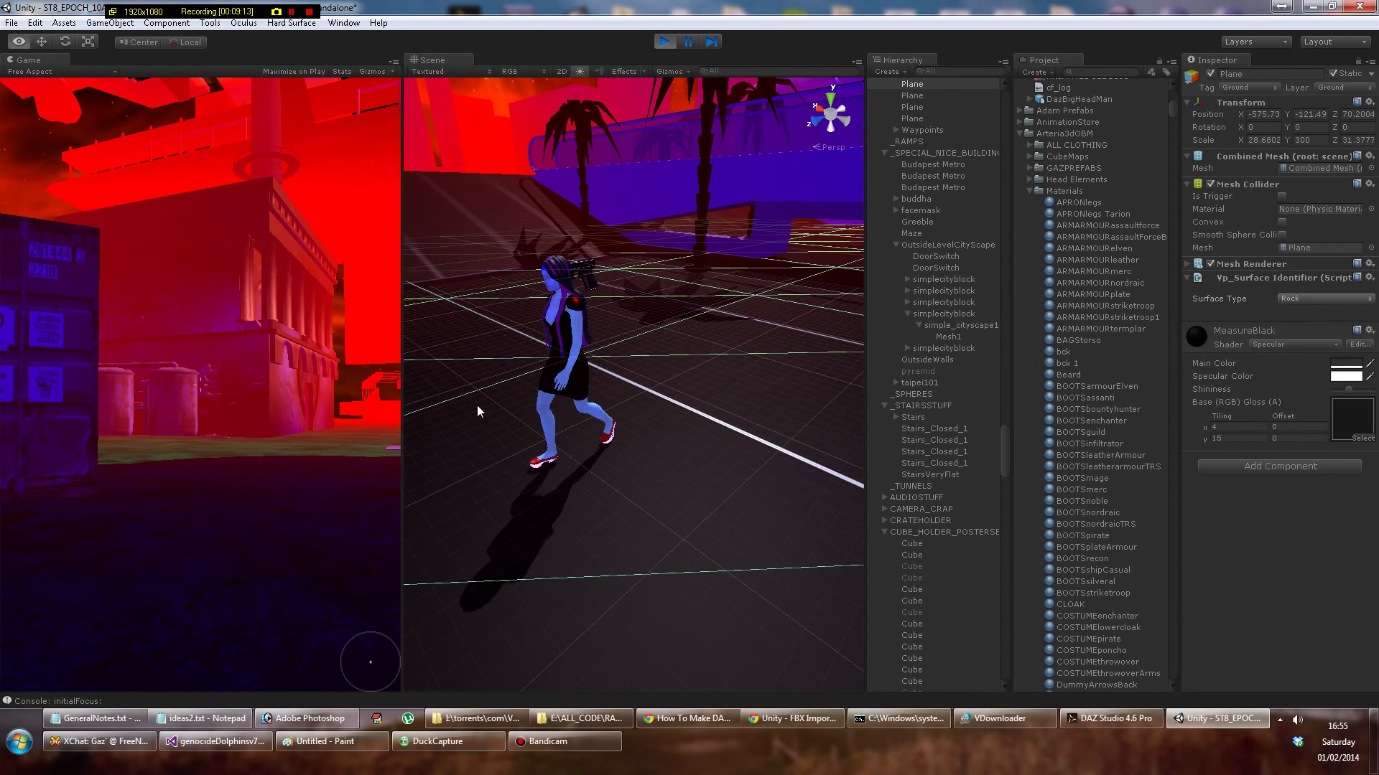
pyautogui.moveTo(551, 415); pyautogui.dragTo(639, 389, button='middle')
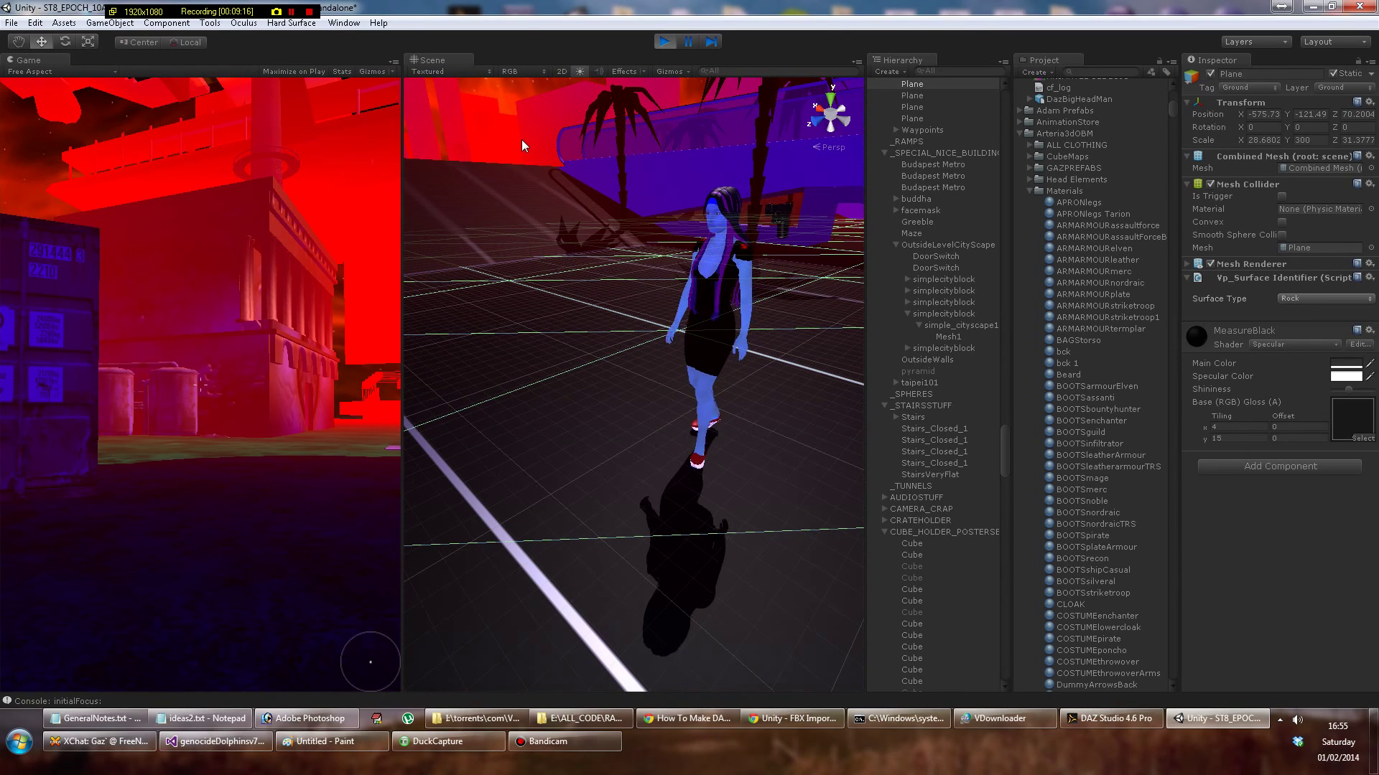
pyautogui.click(521, 139)
pyautogui.moveTo(522, 140); pyautogui.dragTo(594, 214, button='middle')
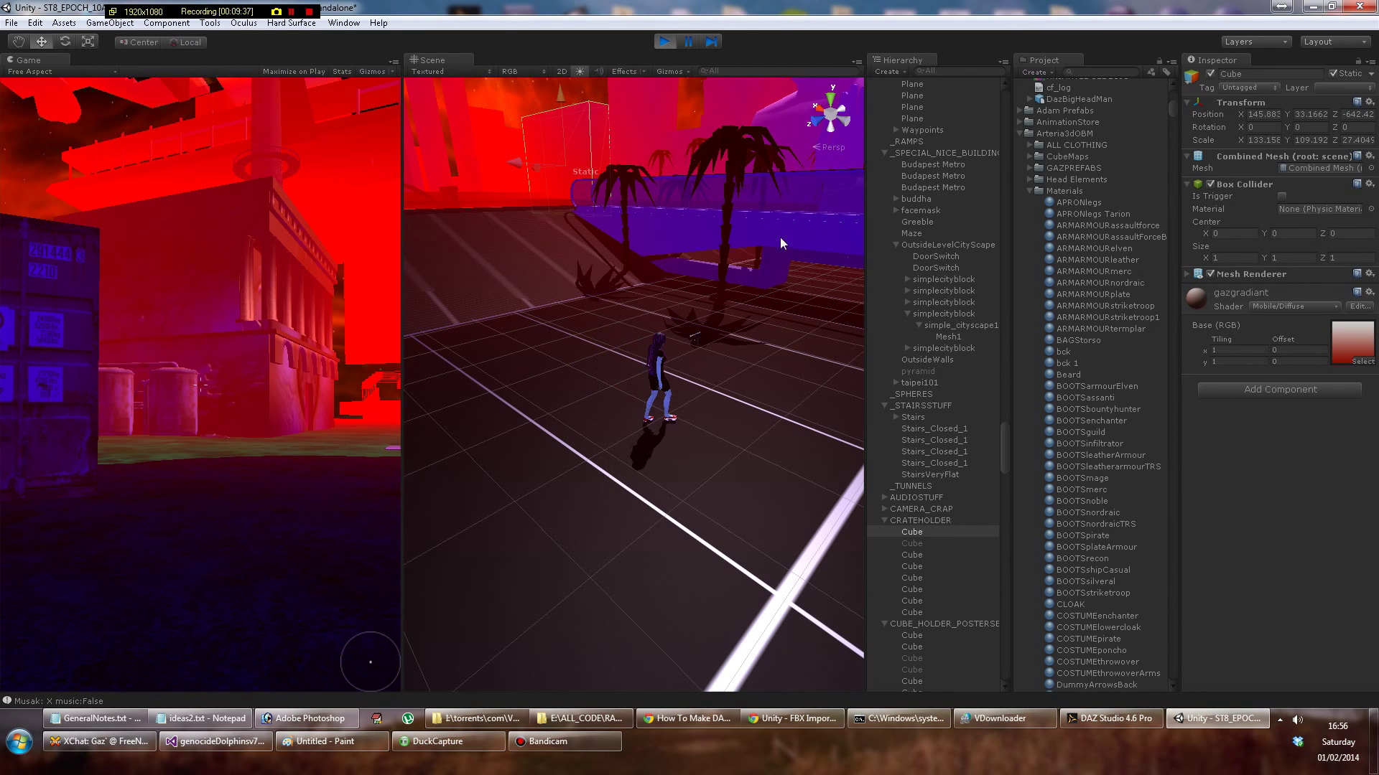
# Examine the patrolling character up close from behind and from the front.
pyautogui.scroll(2, 812, 286)
pyautogui.scroll(3, 812, 286)
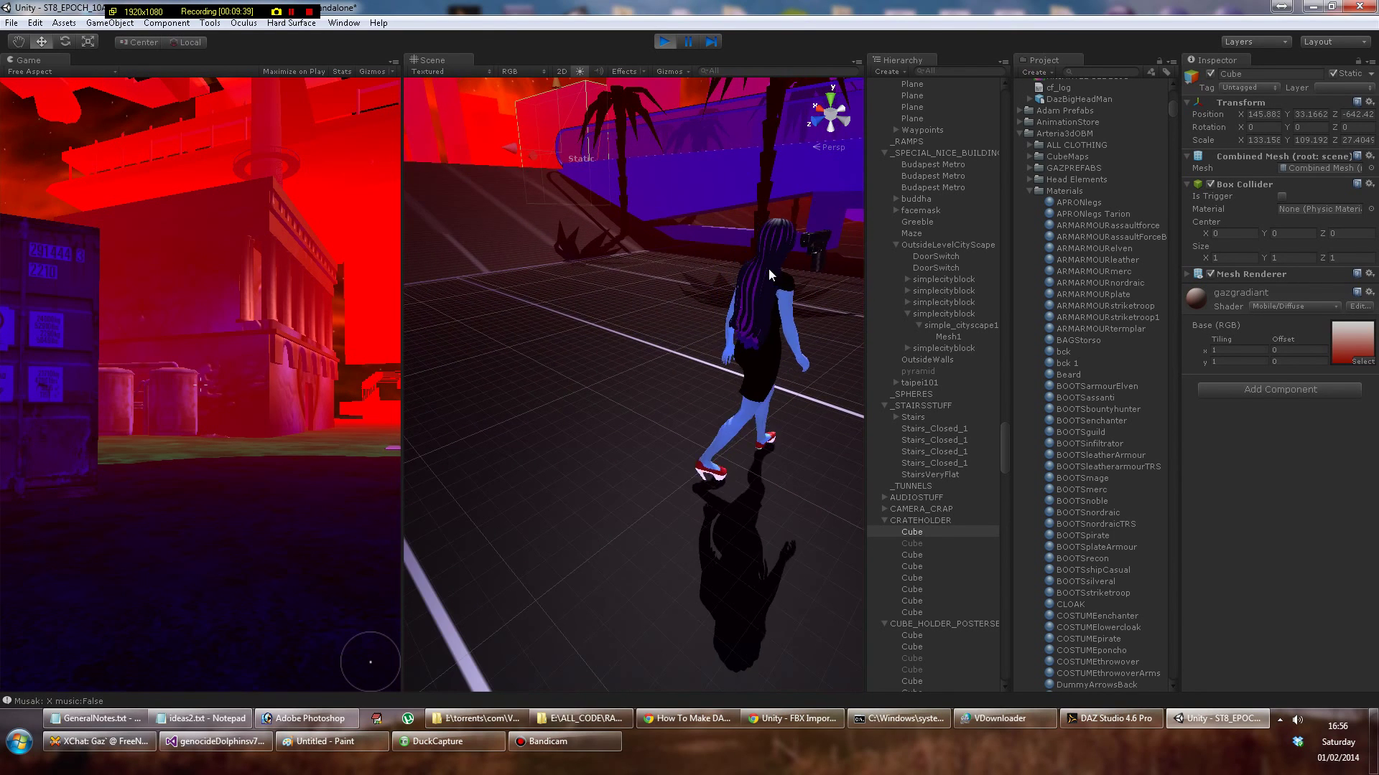
pyautogui.moveTo(769, 269); pyautogui.dragTo(528, 300, button='middle')
pyautogui.keyDown('alt'); pyautogui.moveTo(560, 295); pyautogui.dragTo(477, 245); pyautogui.keyUp('alt')
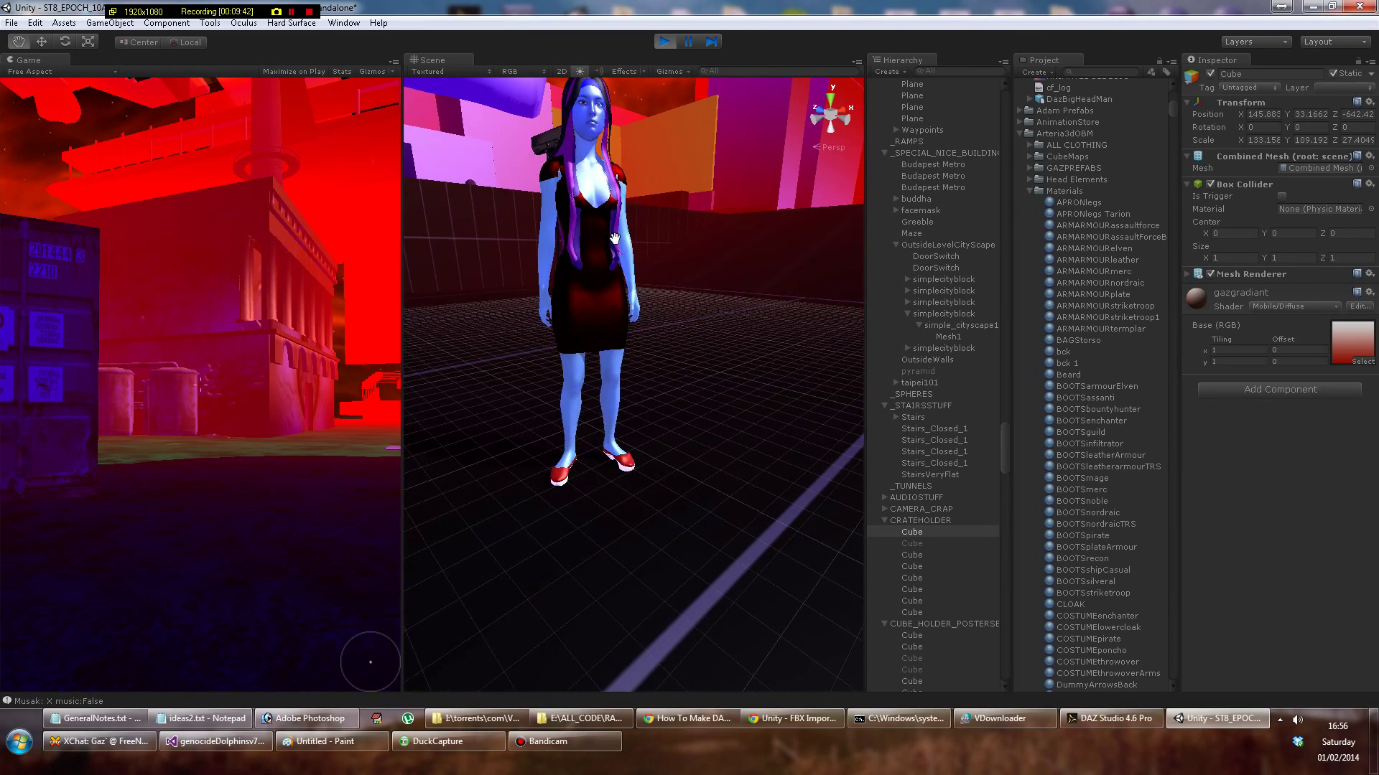
pyautogui.scroll(3, 572, 386)
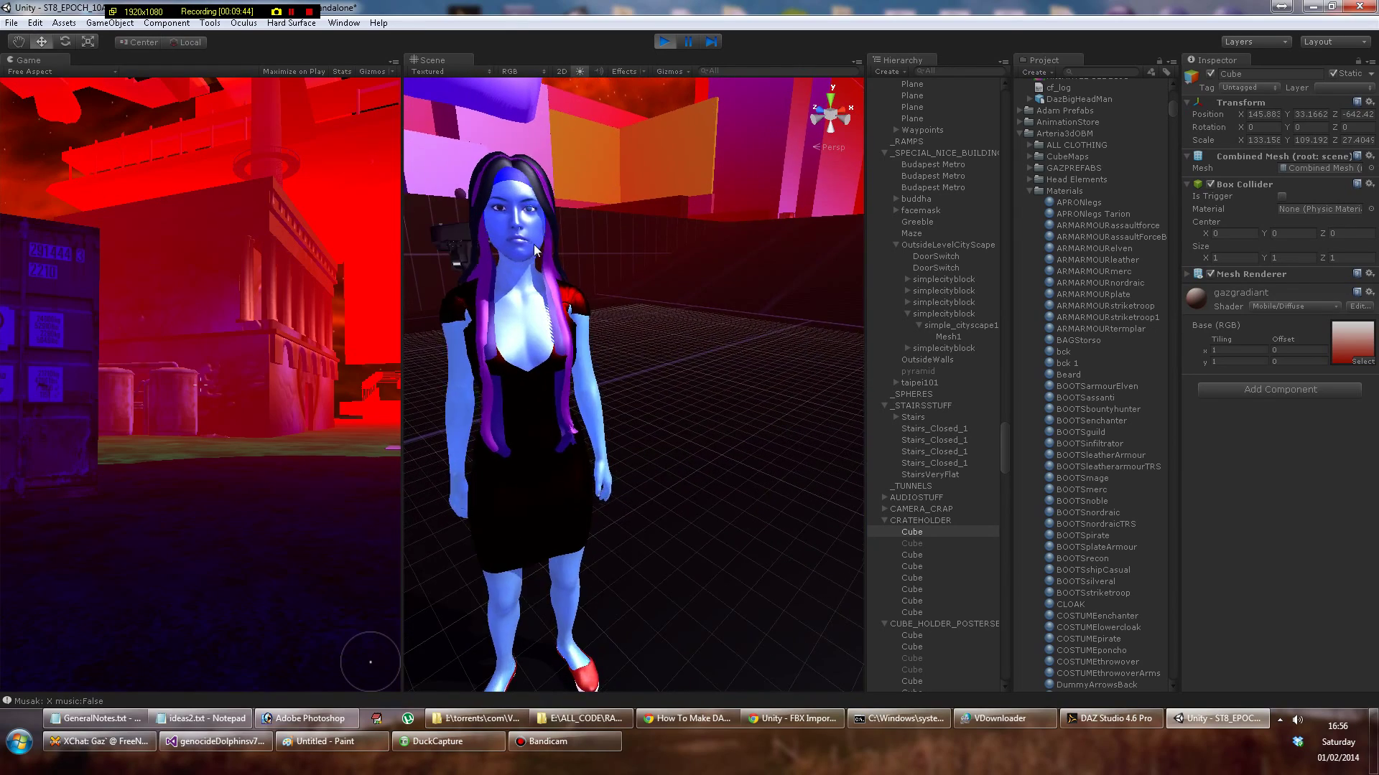